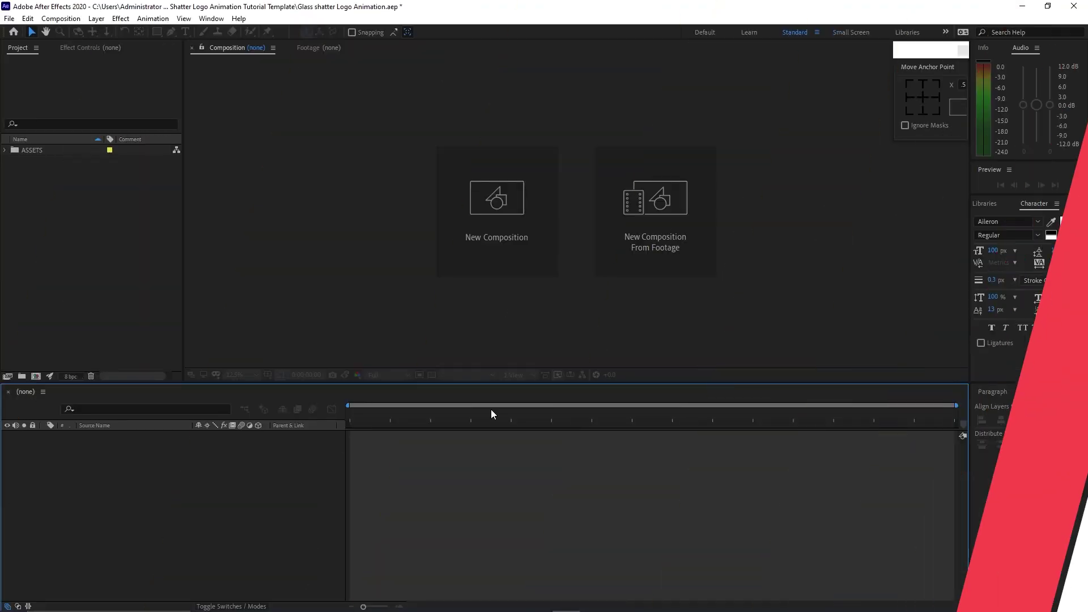
Step: Create a new composition named Logo Placeholder
left_click(502, 247)
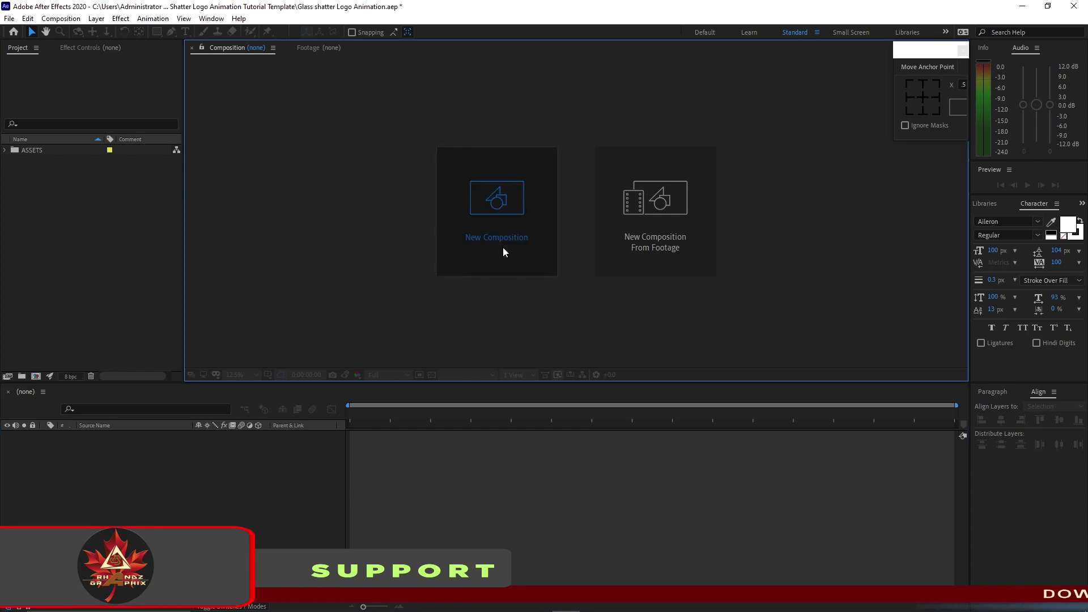
type("L")
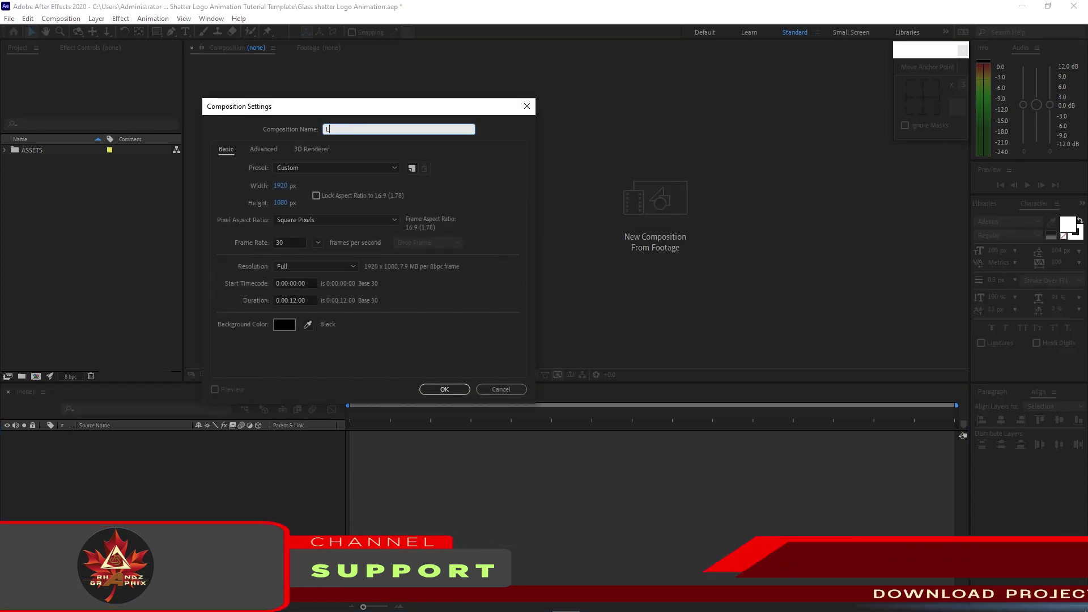
type("ogo ")
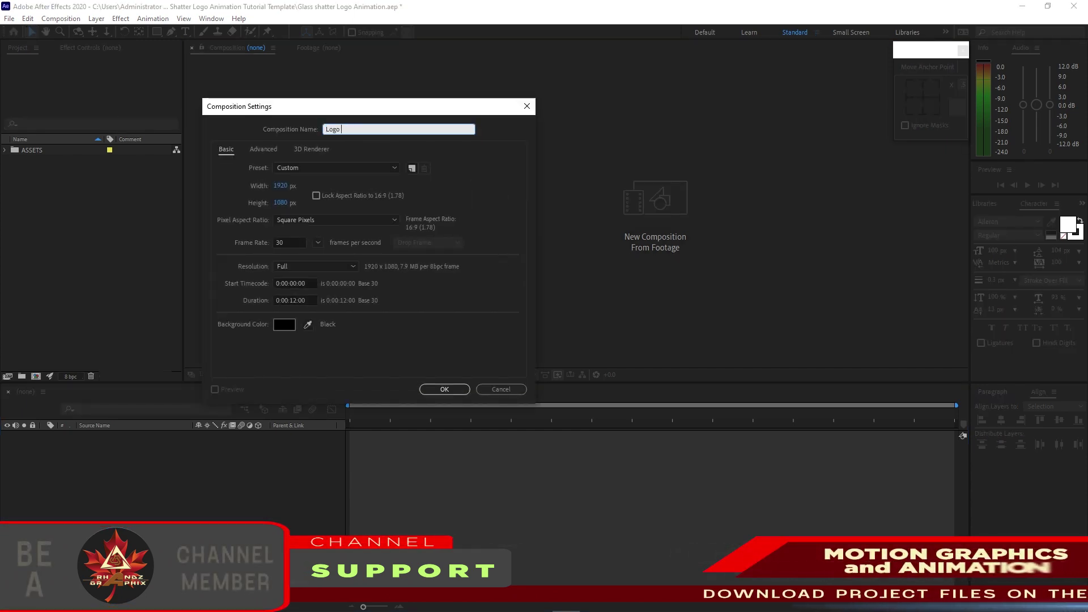
type("Placeholder")
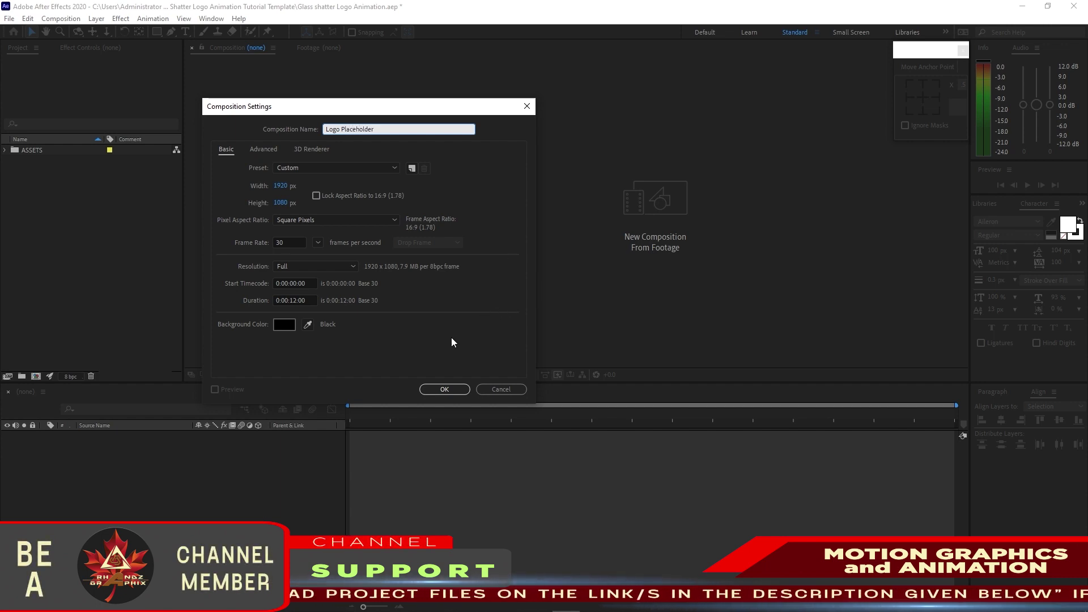
left_click(440, 391)
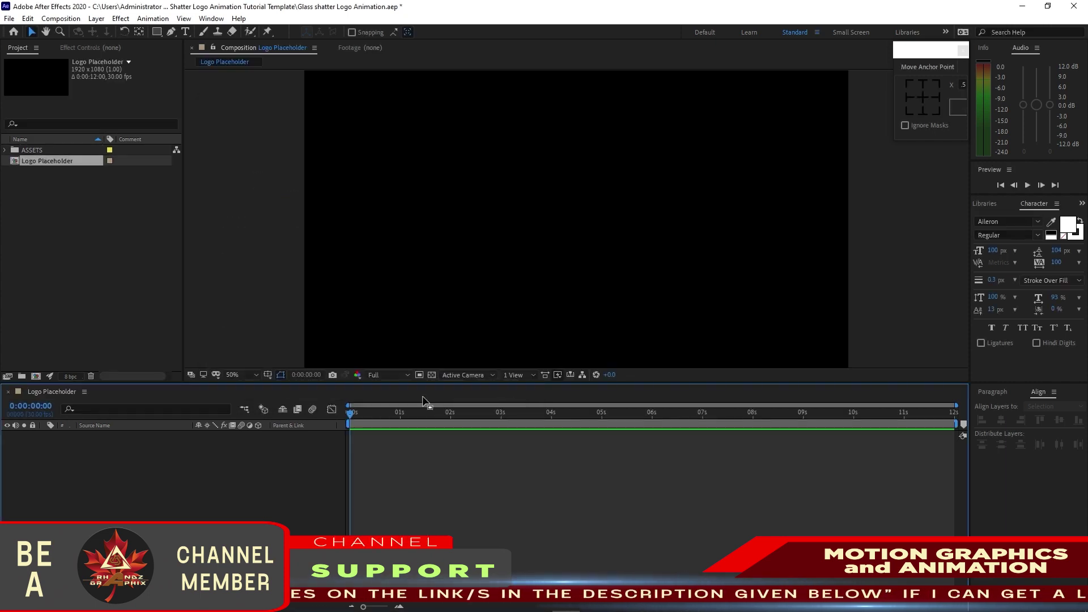
Step: Add RG Logo 3-02.png from ASSETS > Image to the composition and scale it to 16%
left_click(5, 151)
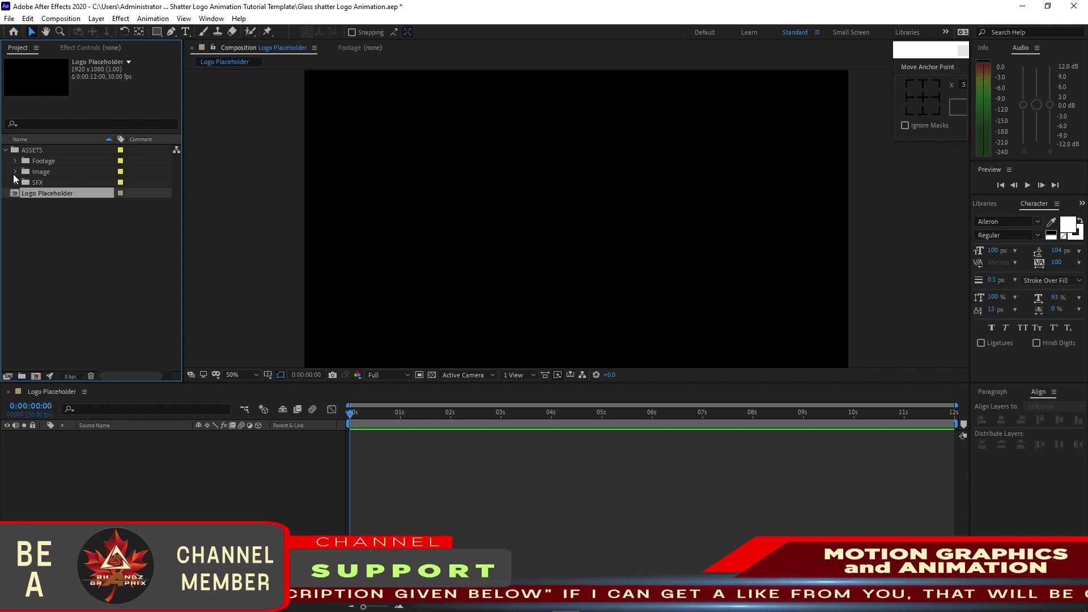
left_click(15, 171)
left_click_drag(53, 182, 120, 465)
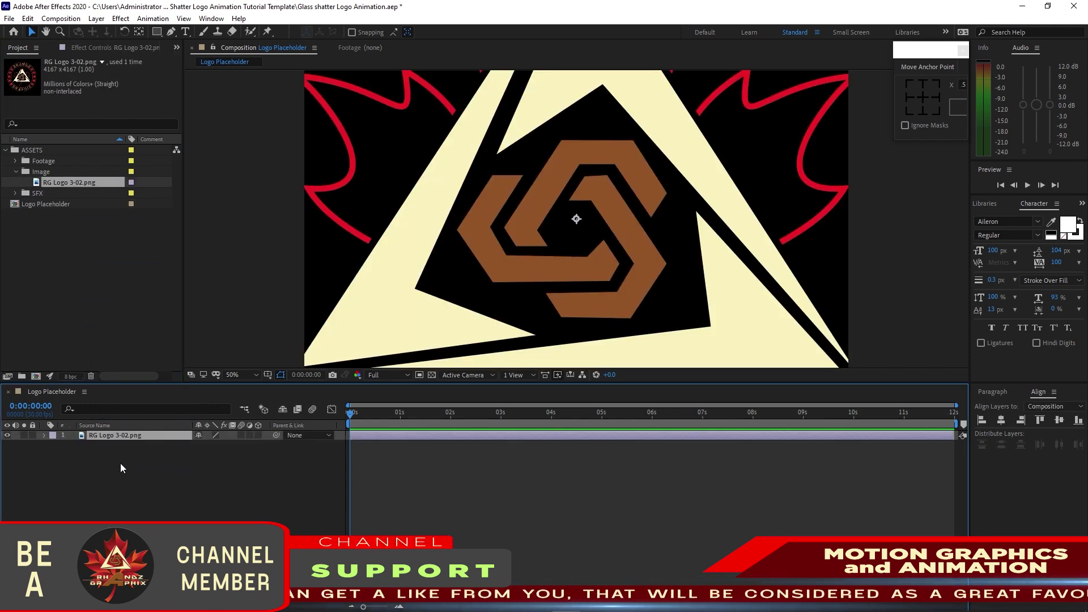
key("s")
left_click(212, 445)
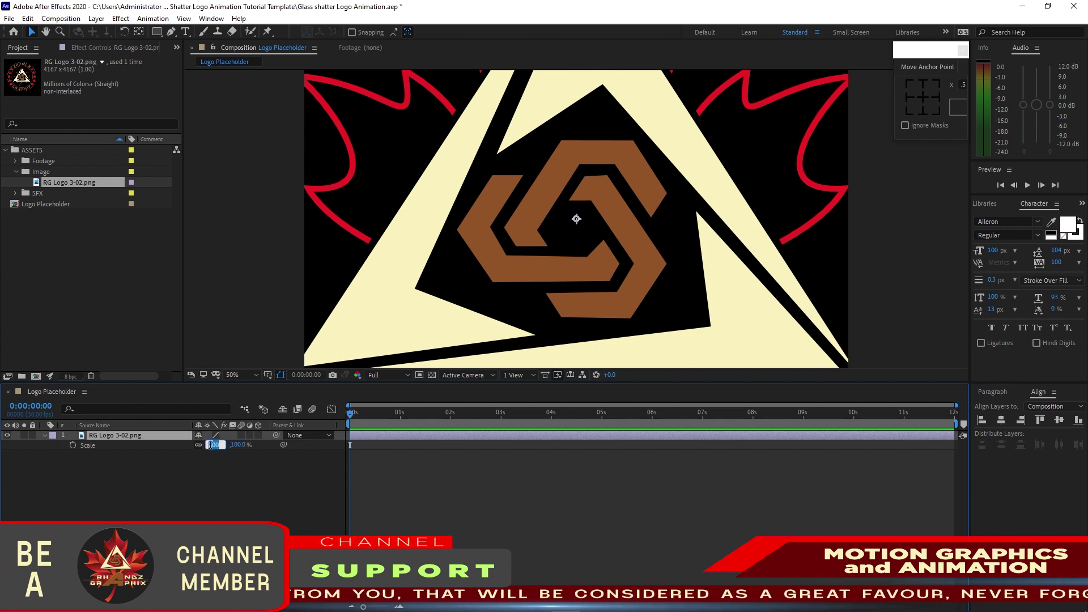
type("16")
left_click(221, 478)
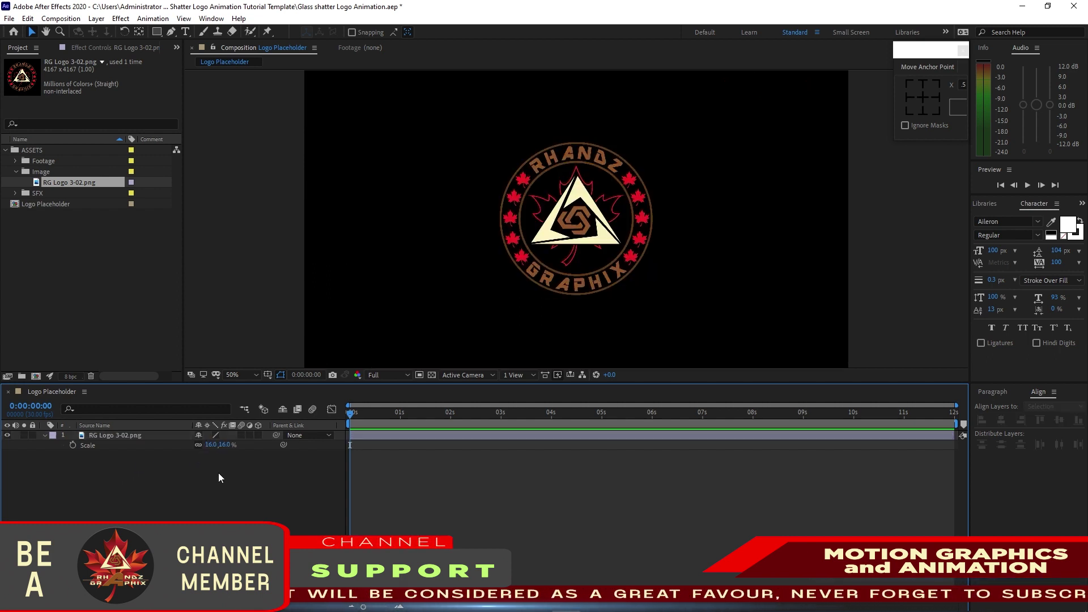
left_click(17, 171)
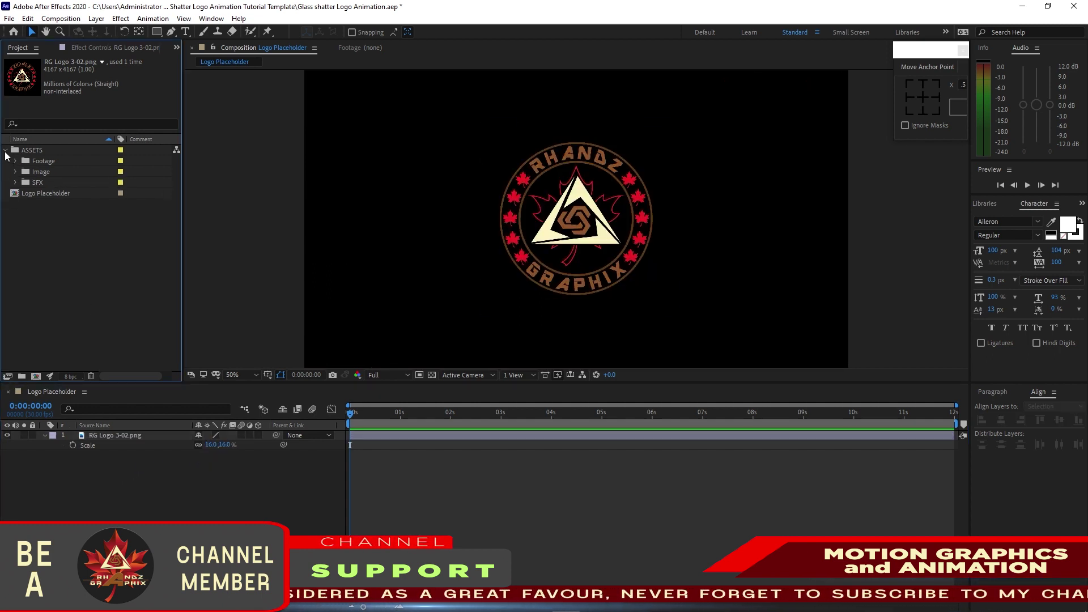
left_click(5, 150)
left_click(61, 18)
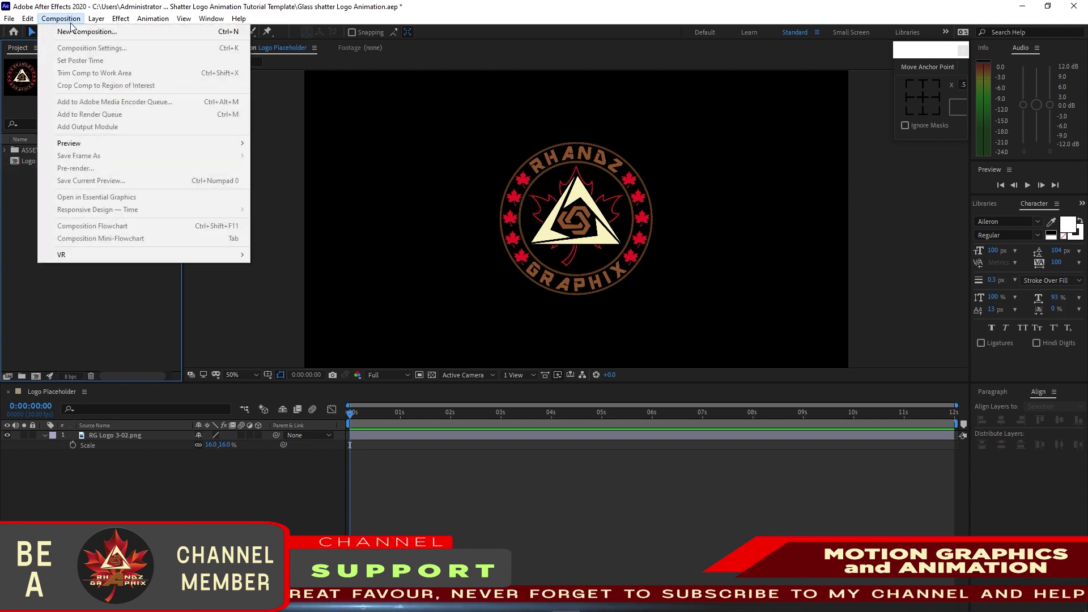
Step: Create a 1000x200 composition named Tagline
left_click(74, 29)
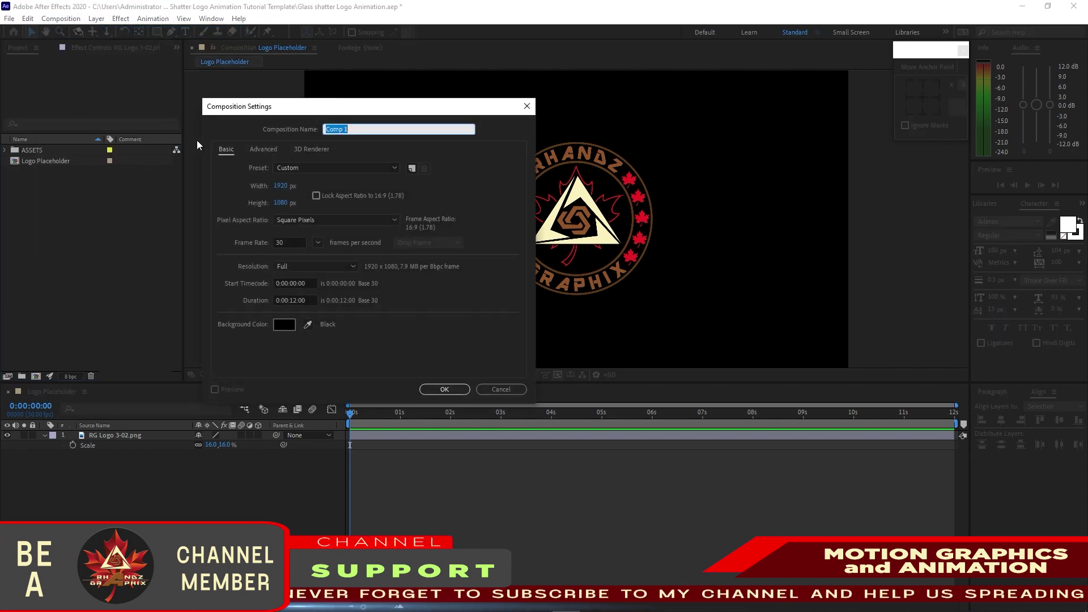
type("Ta")
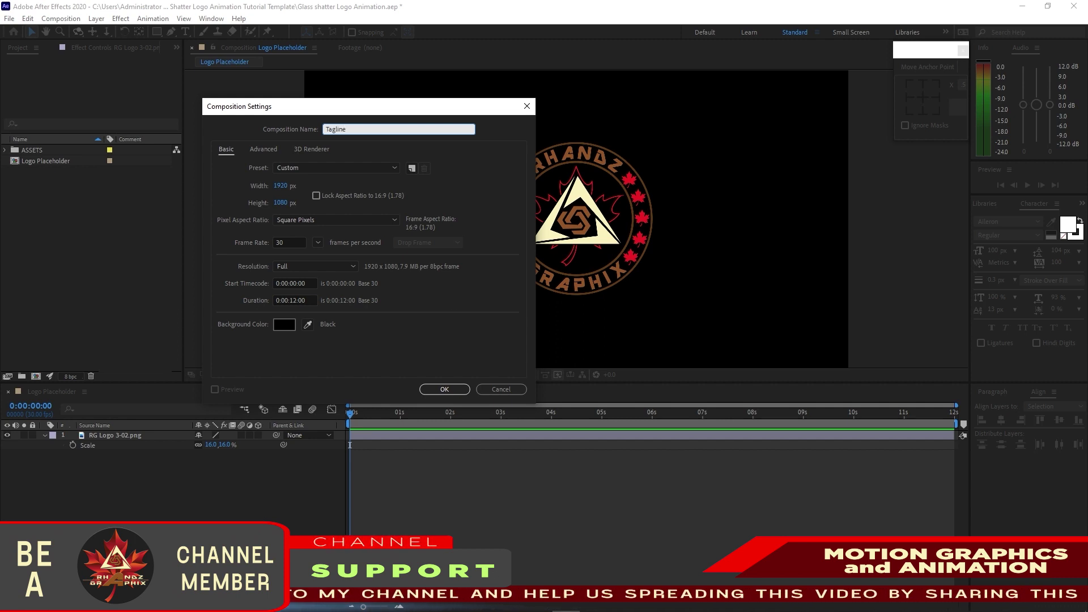
type("gline")
left_click(281, 186)
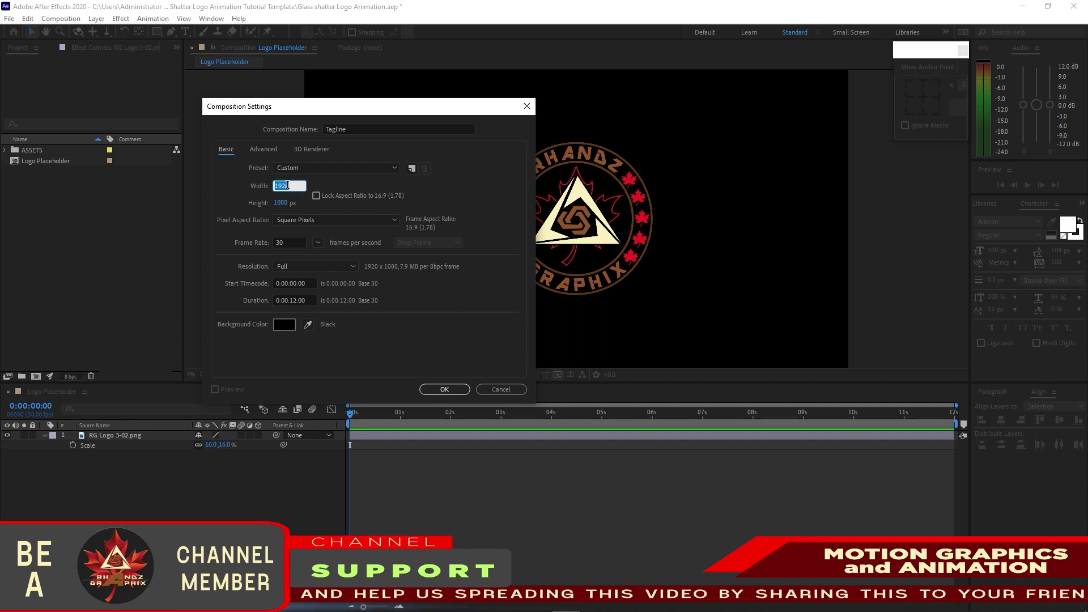
type("1000")
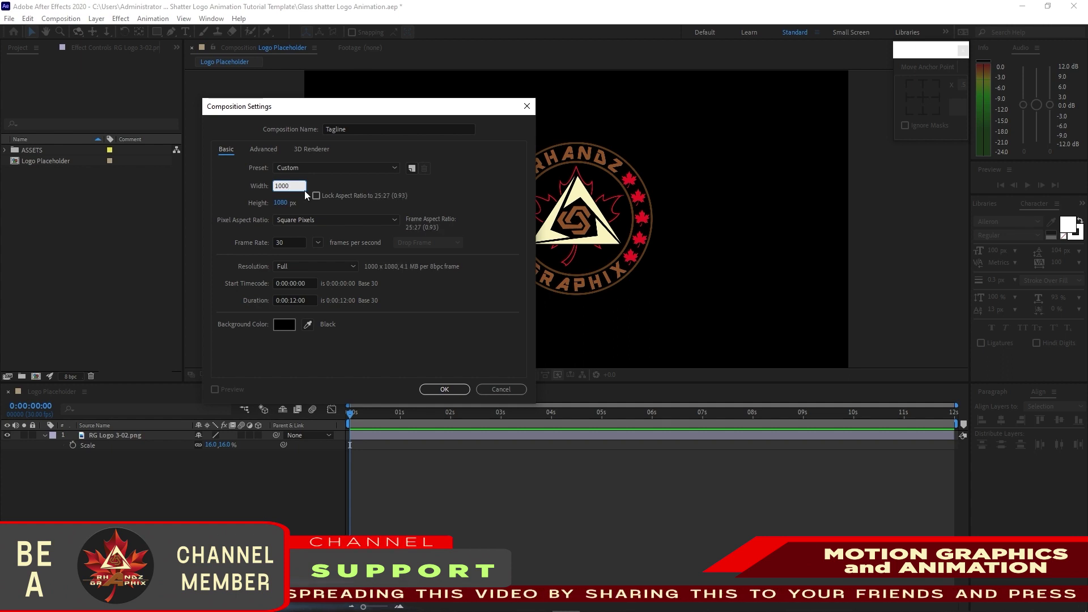
left_click(280, 203)
type("20")
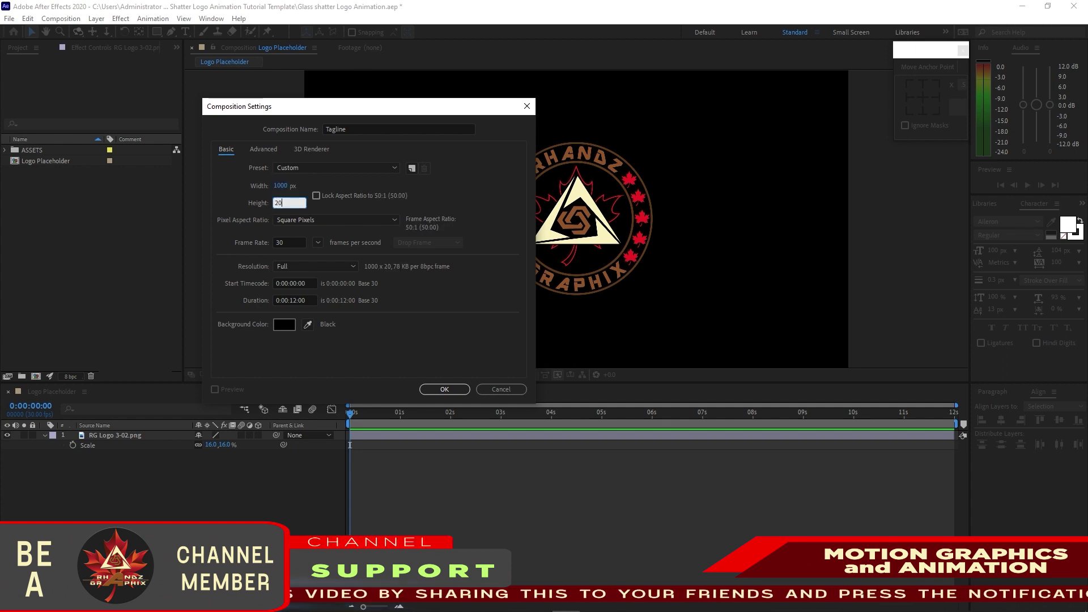
type("0")
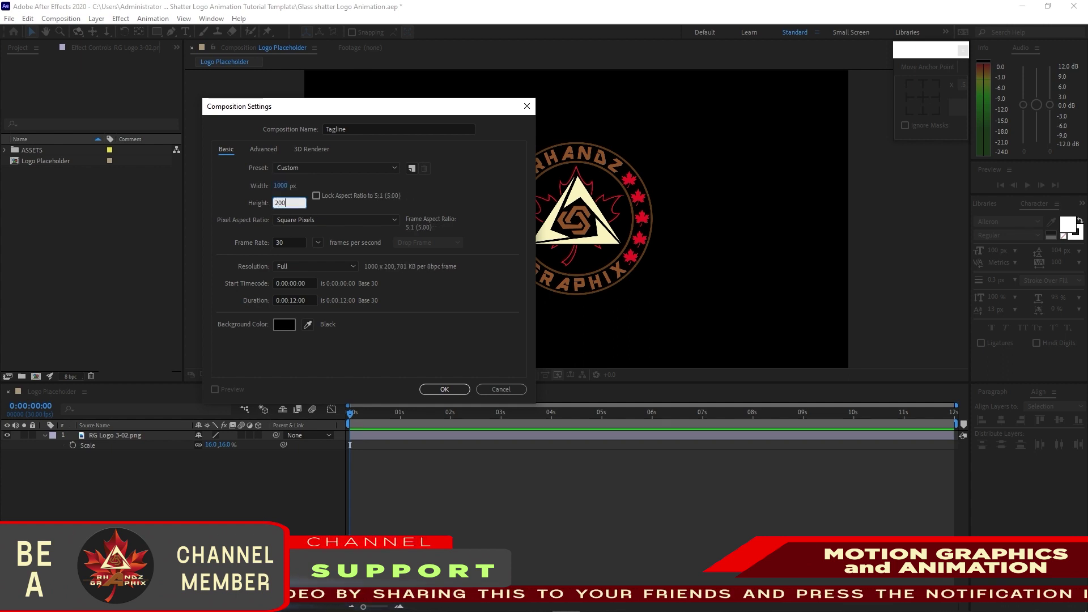
left_click(434, 391)
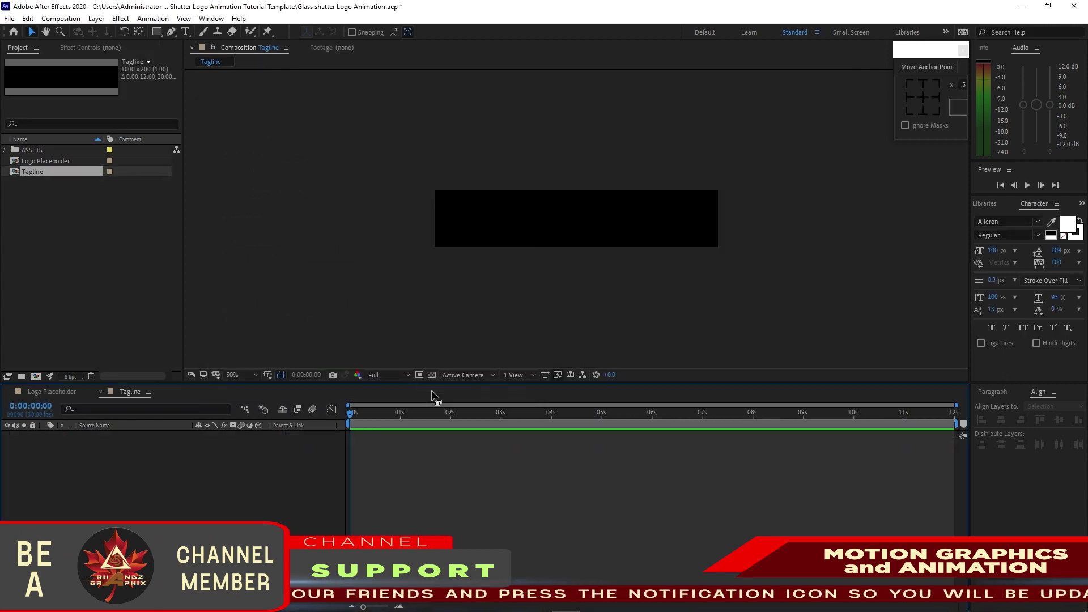
Step: Add a 'Tagline Here' text layer and centre it horizontally and vertically
left_click(191, 33)
left_click(452, 208)
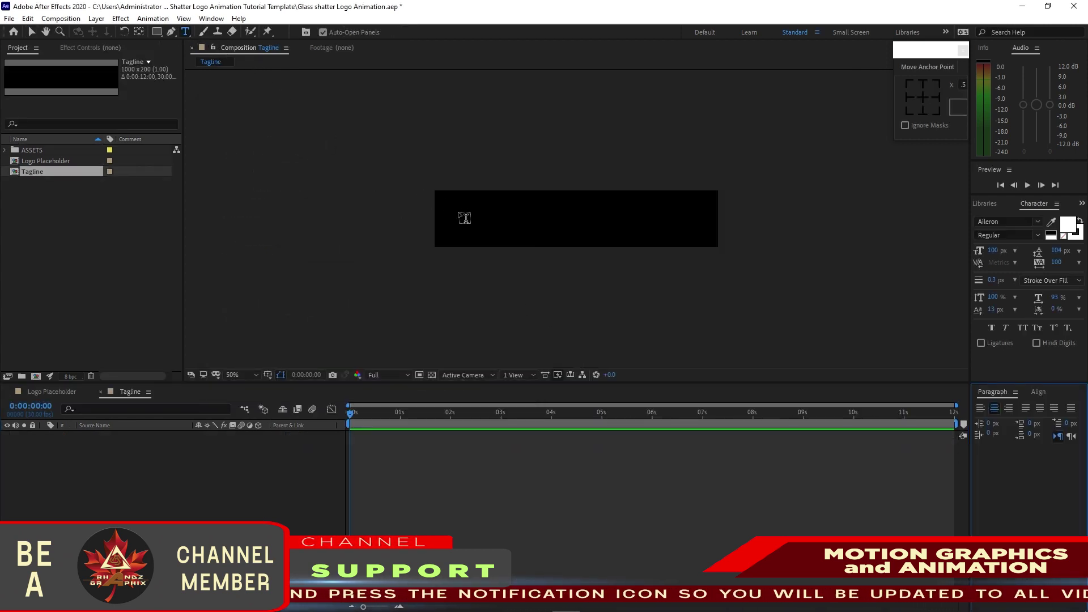
type("Tagl")
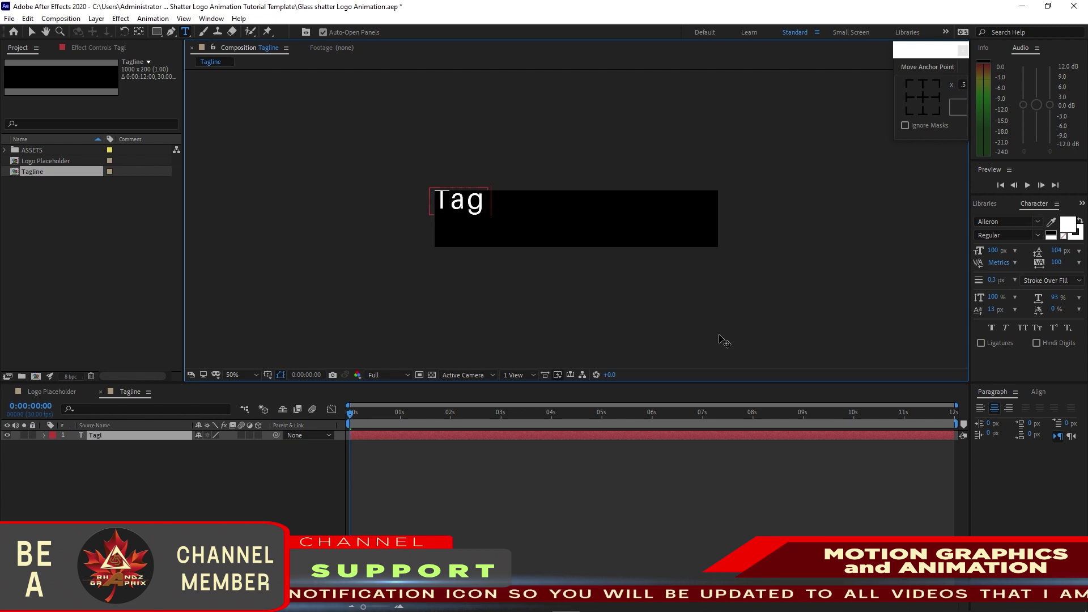
type("ine H")
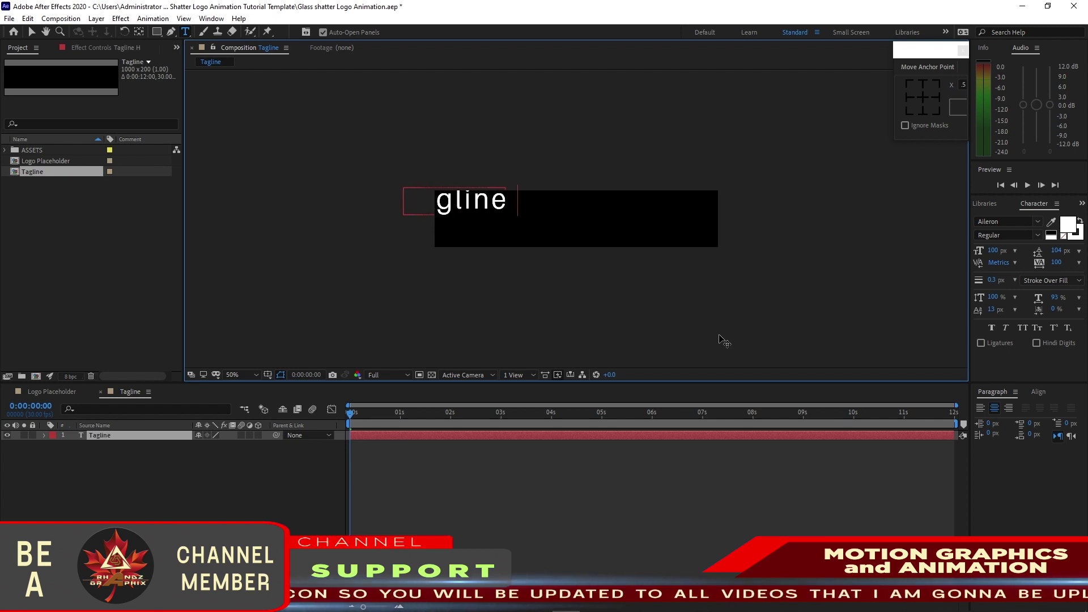
type("ere")
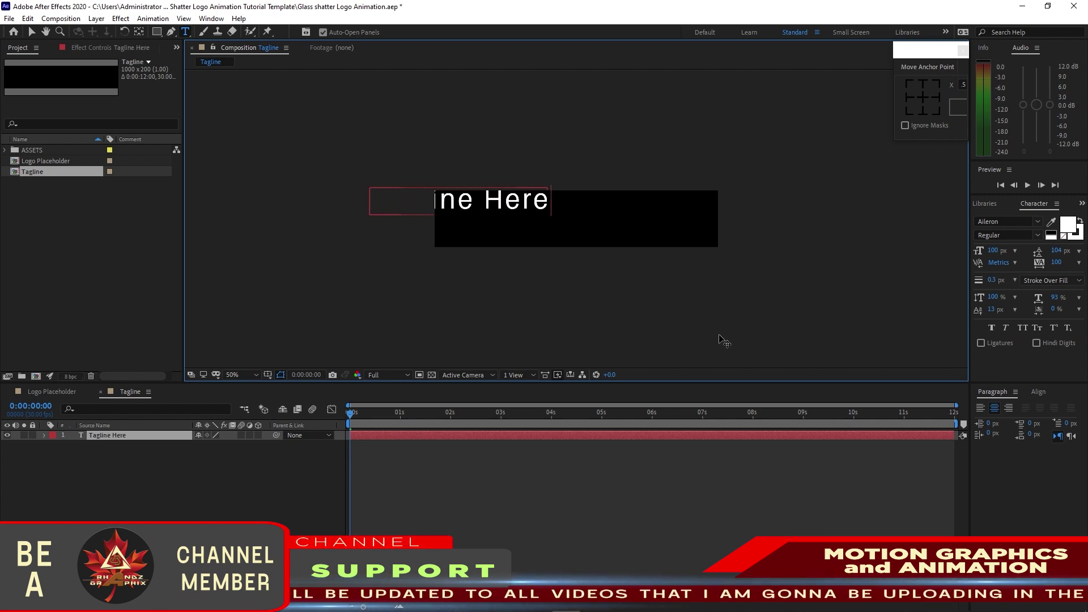
left_click(31, 32)
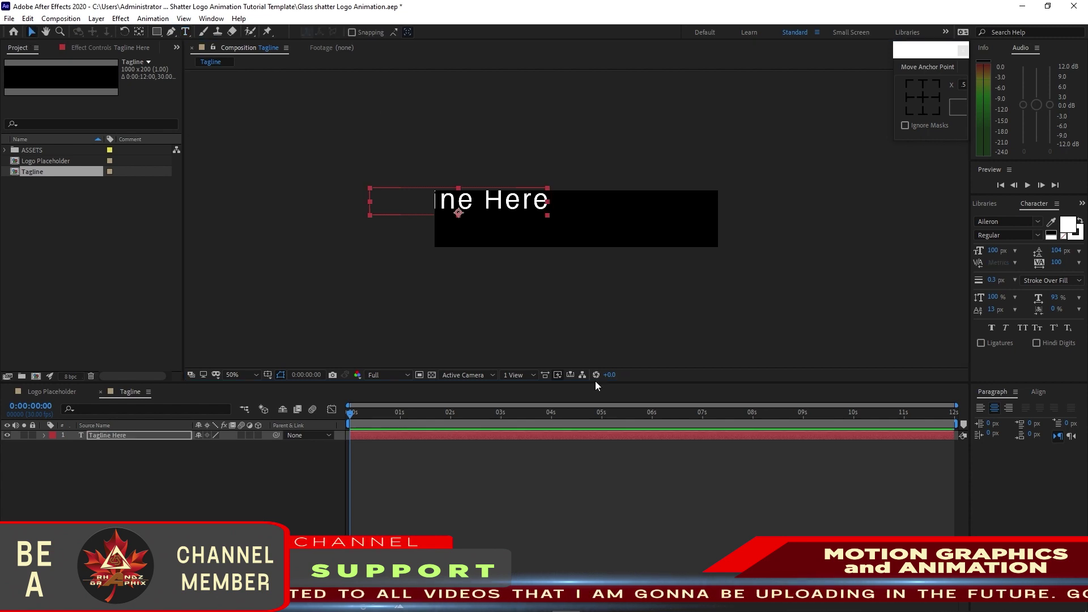
left_click(1039, 392)
left_click(1002, 420)
left_click(1058, 420)
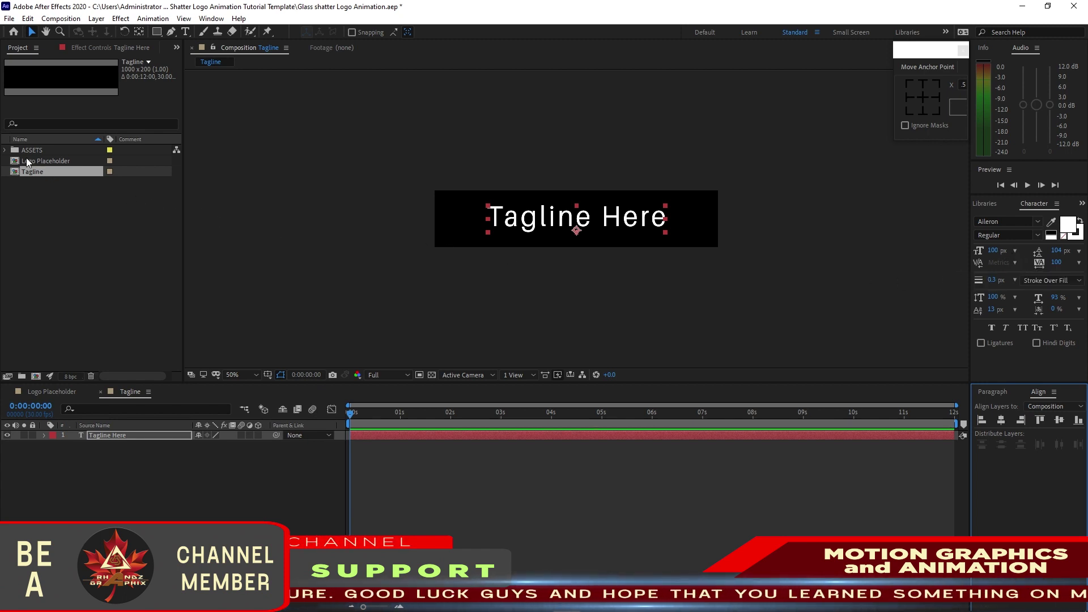
left_click(6, 151)
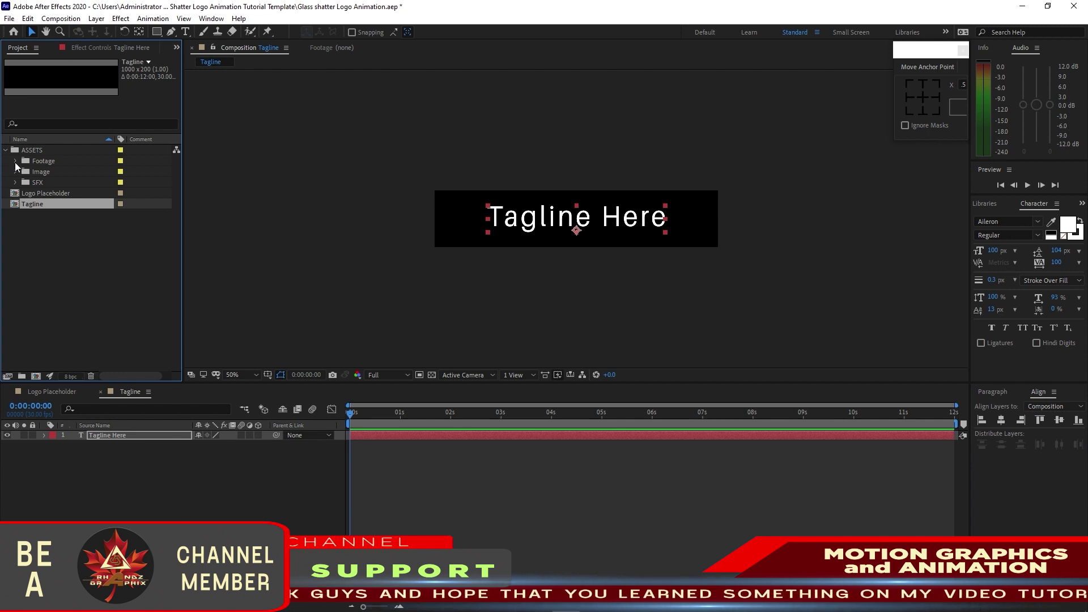
left_click(16, 162)
Step: Make separate flares and Glass Shattered comps from the footage sequences and move them to the project root
left_click_drag(25, 172, 35, 377)
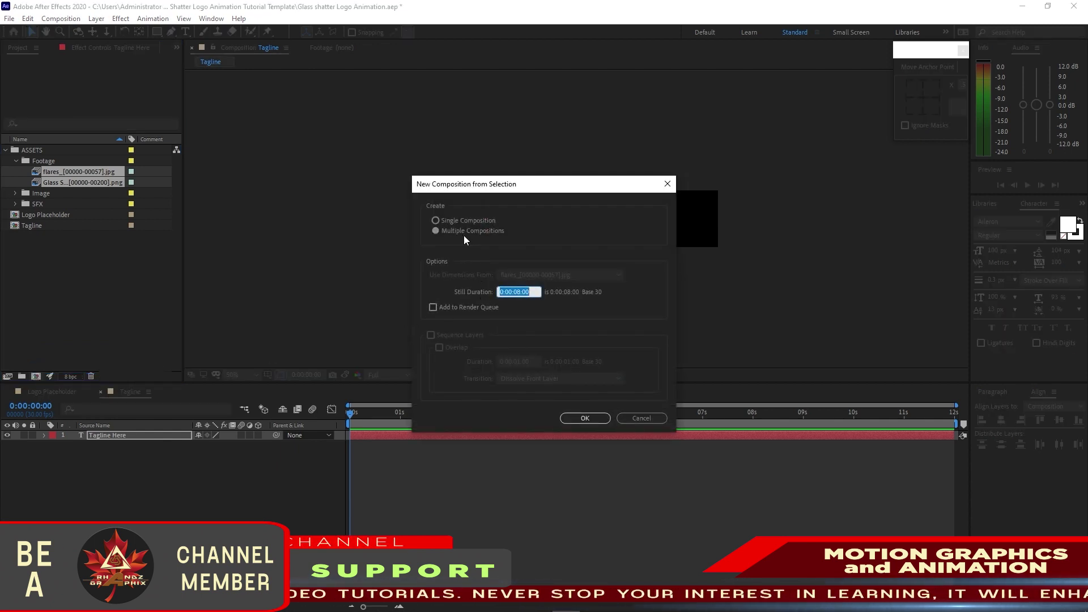
left_click(585, 417)
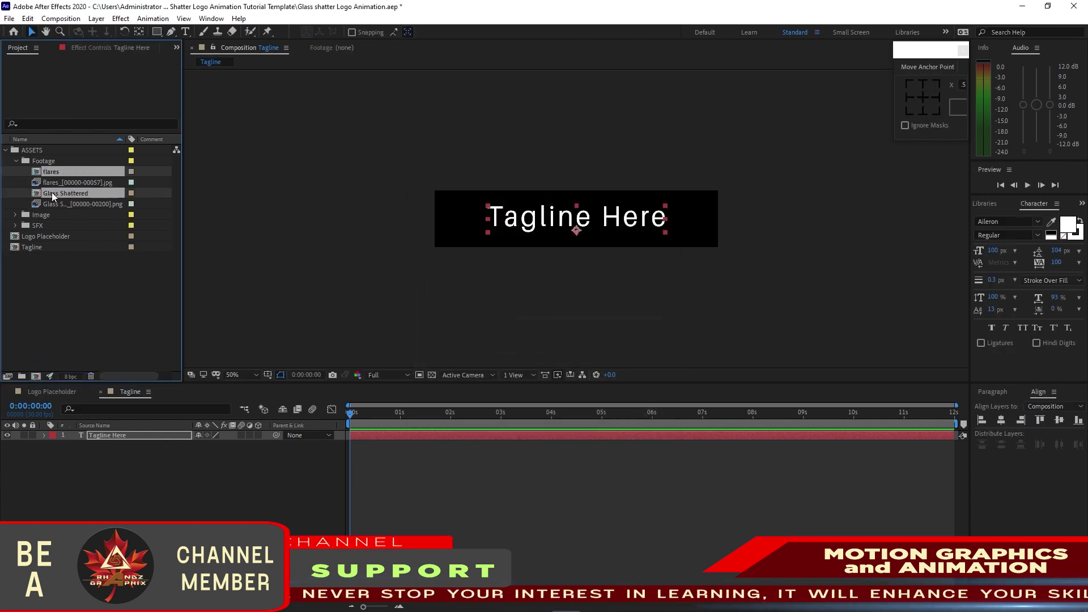
left_click_drag(52, 196, 73, 304)
left_click(15, 162)
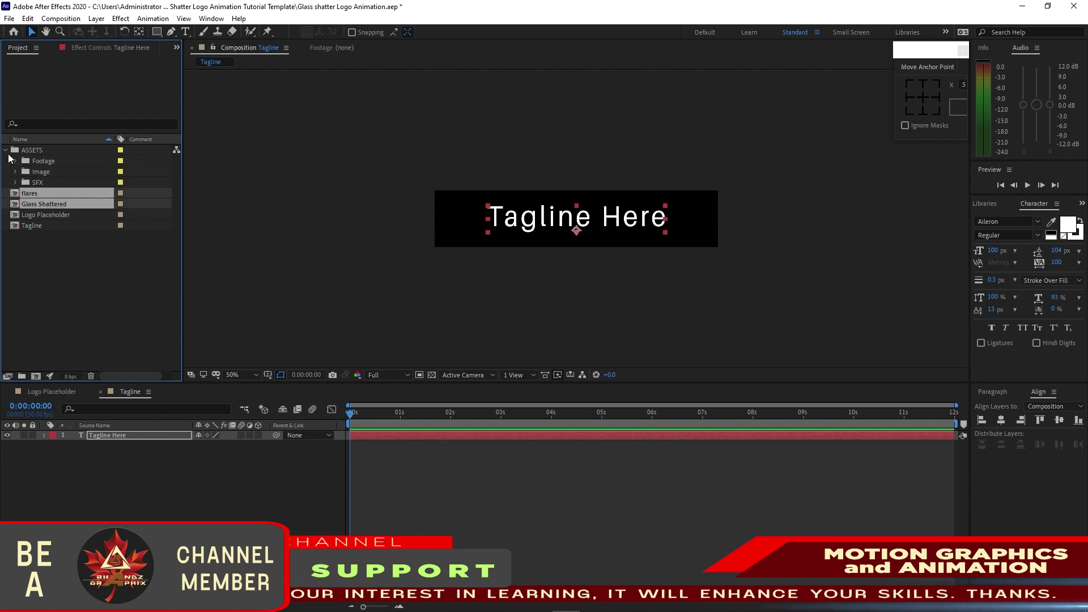
left_click(5, 150)
left_click(328, 467)
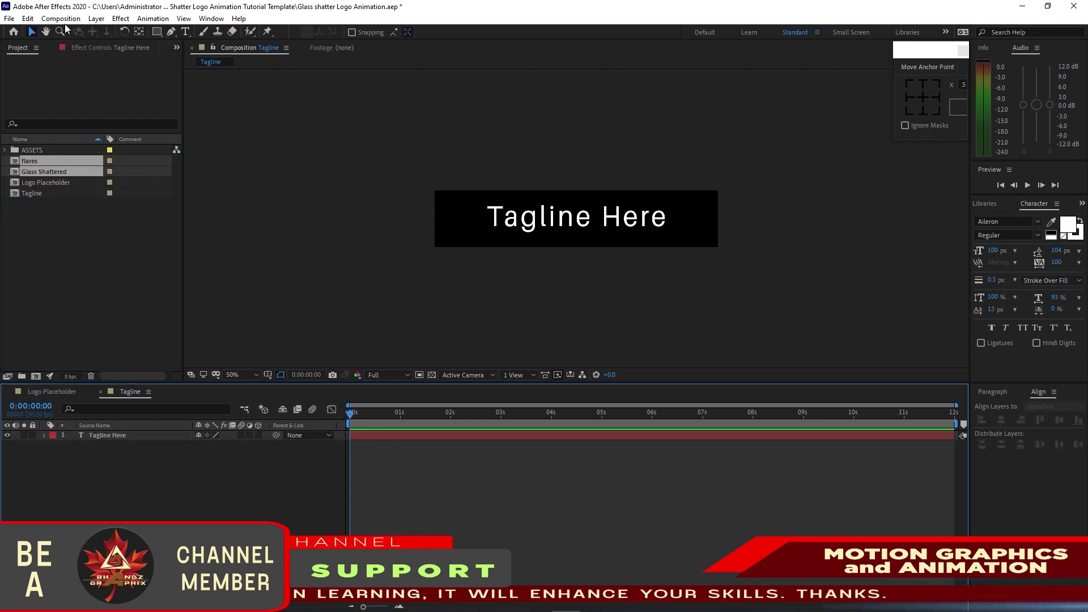
Step: Create a new composition named Main
left_click(61, 18)
left_click(73, 29)
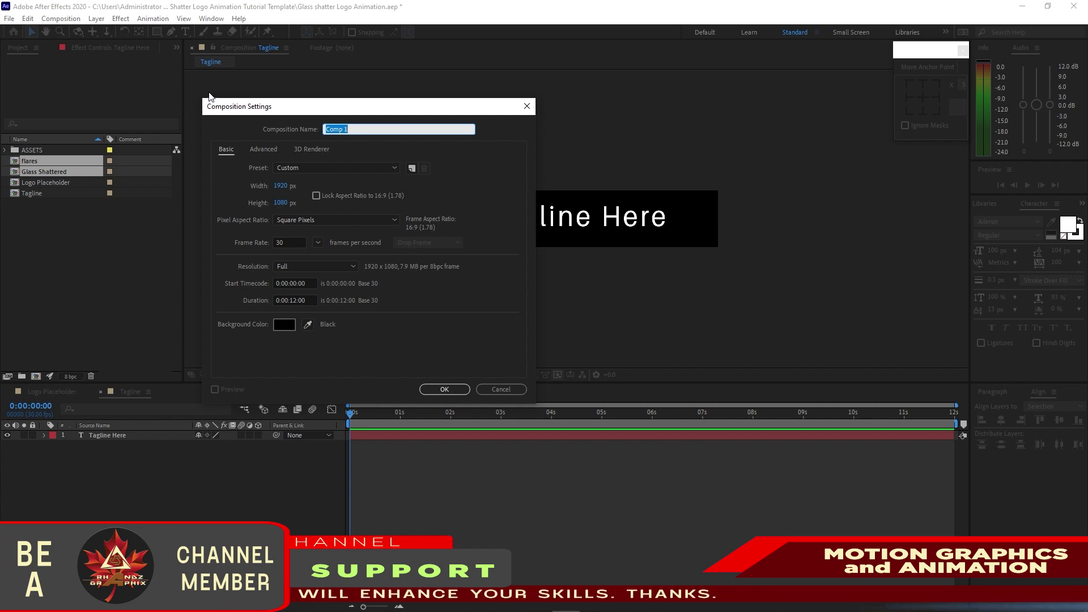
type("Main")
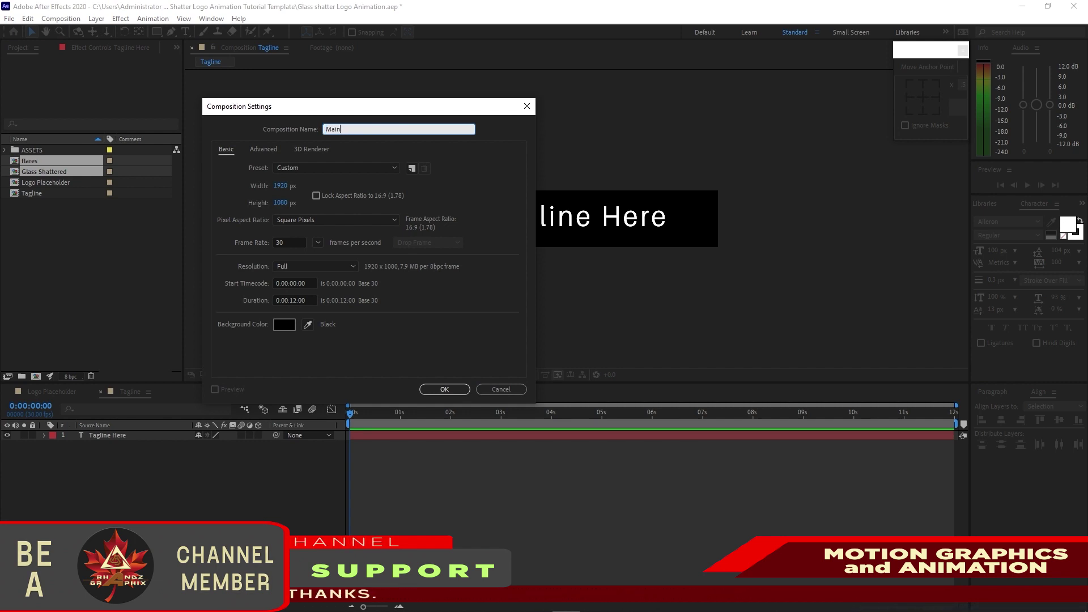
left_click(444, 389)
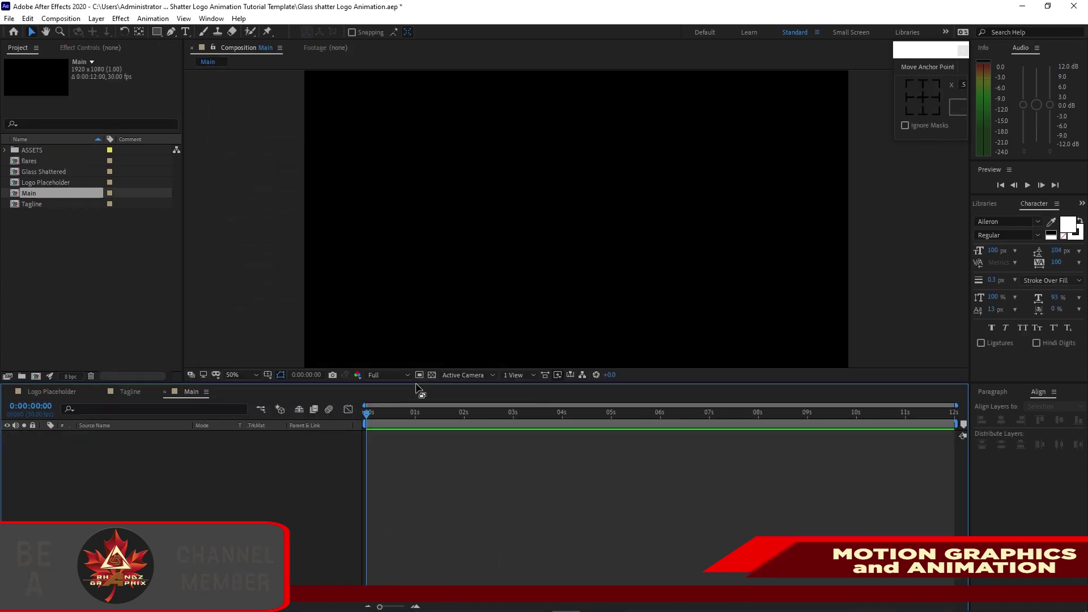
Step: Add the Tagline comp to Main and trim its start to 4 seconds
left_click_drag(63, 205, 170, 475)
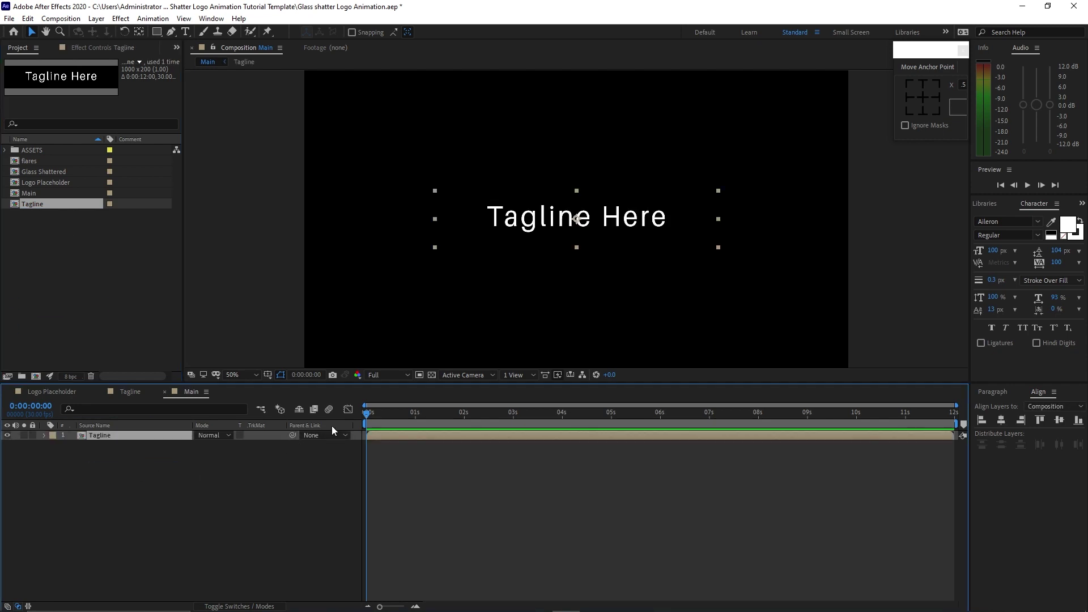
left_click_drag(366, 416, 563, 440)
key("alt+bracketleft")
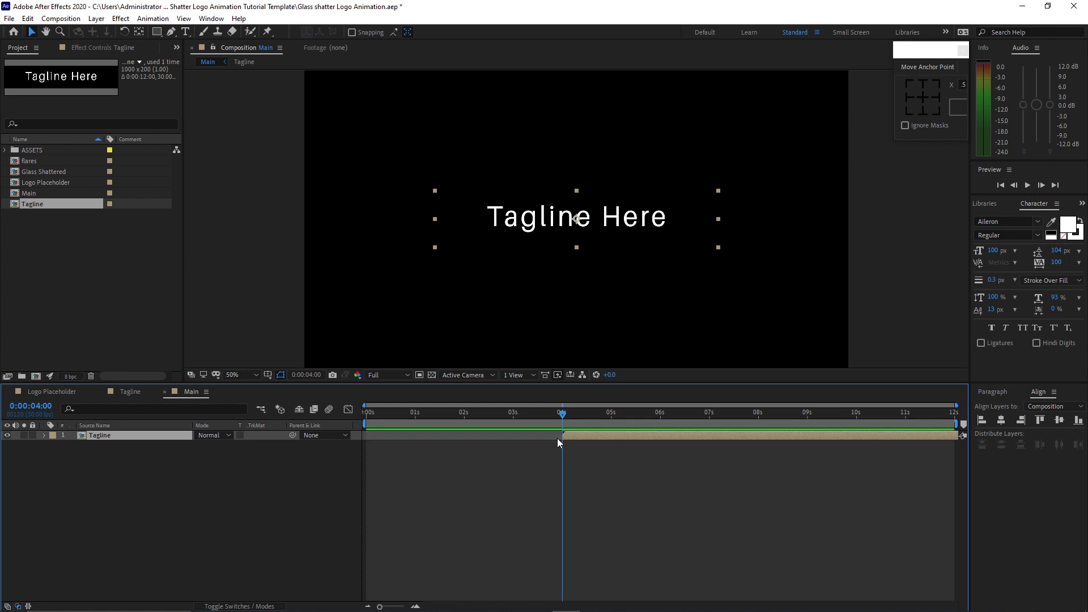
Step: Fade Tagline's opacity from 0% at 4 s to 100% at 6 s and lower it
key("t")
left_click(73, 445)
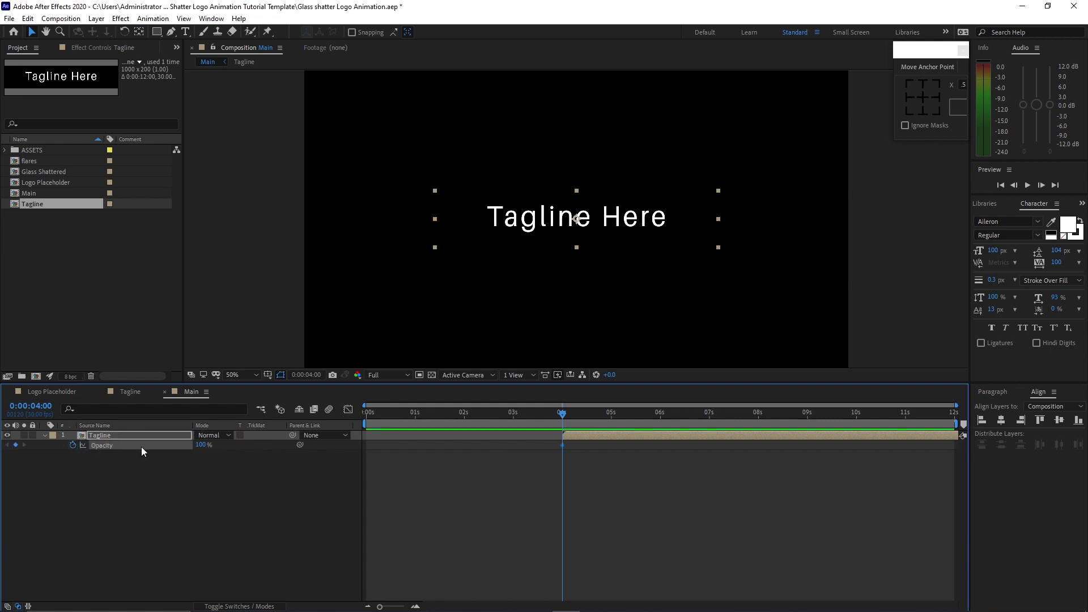
left_click(200, 446)
type("0")
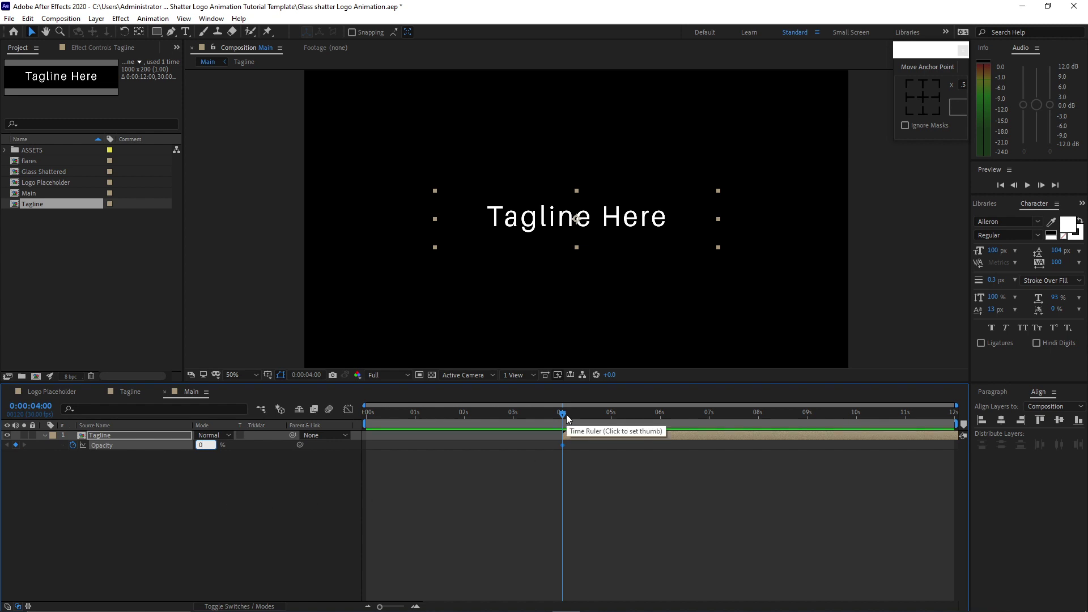
left_click_drag(569, 417, 659, 444)
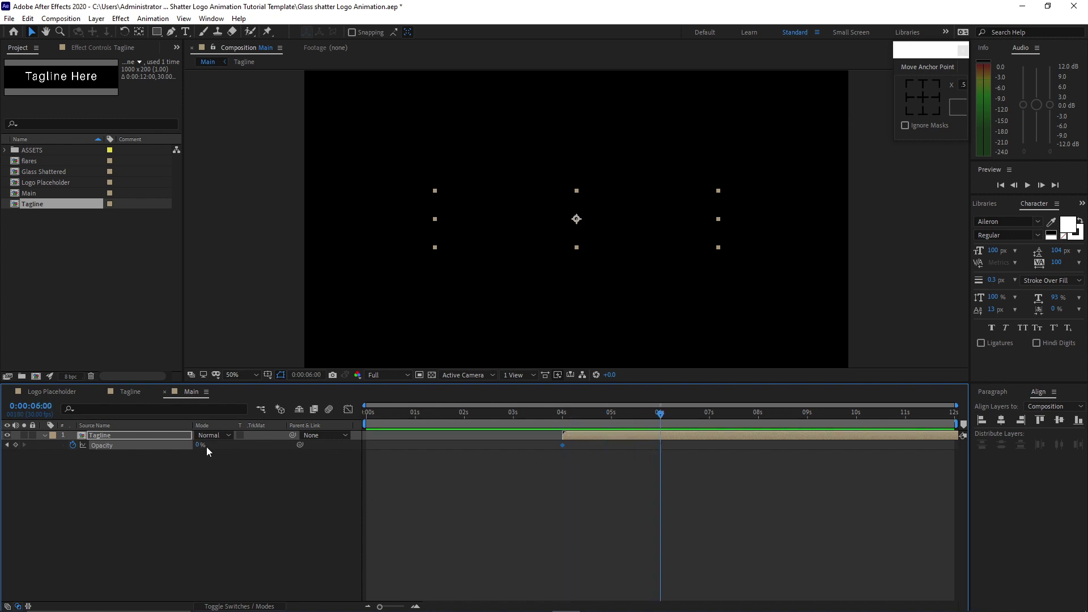
left_click_drag(198, 448, 319, 461)
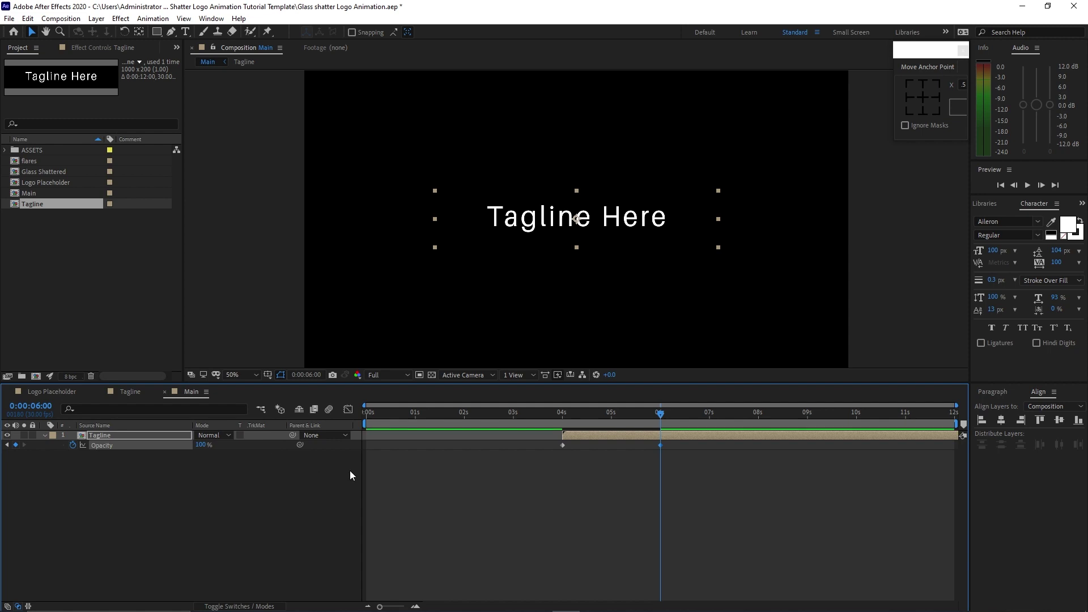
key("p")
left_click_drag(219, 445, 350, 476)
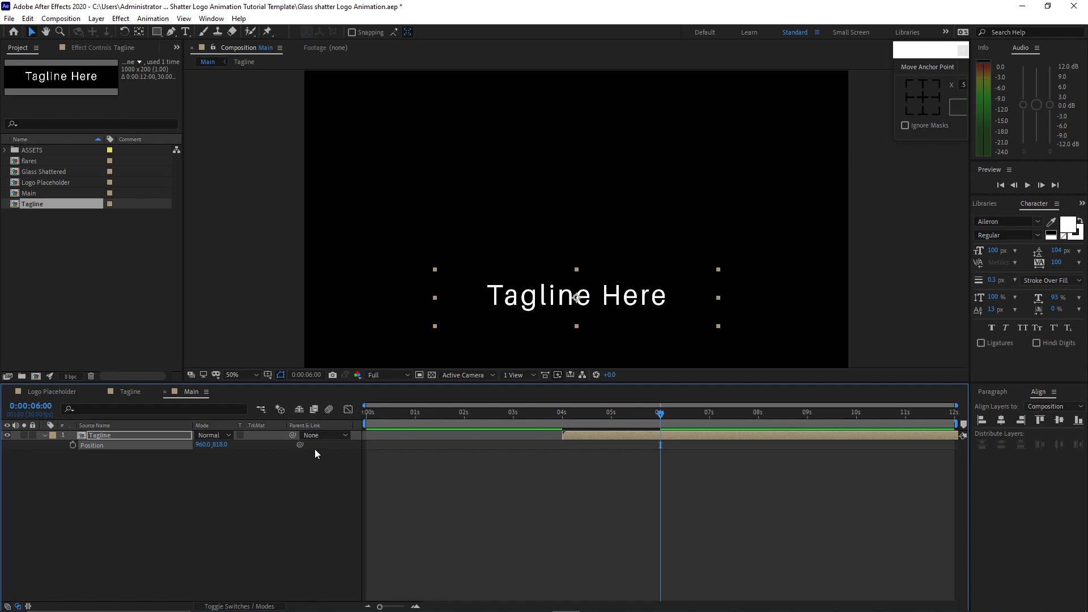
Step: Show title/action safe margins and add Logo Placeholder, then Glass Shattered, above Tagline
left_click(267, 375)
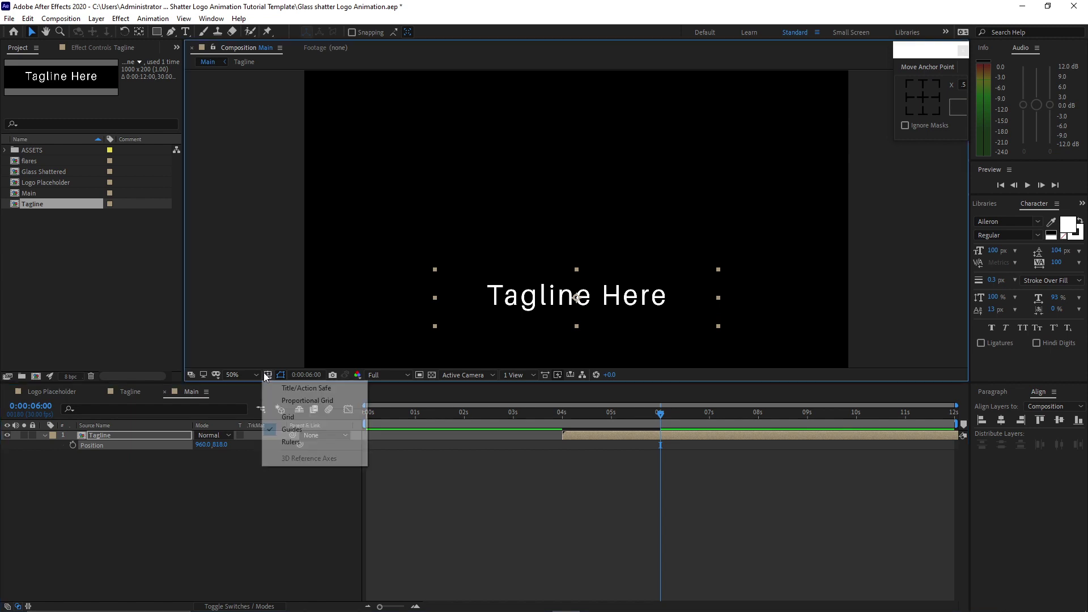
left_click(294, 388)
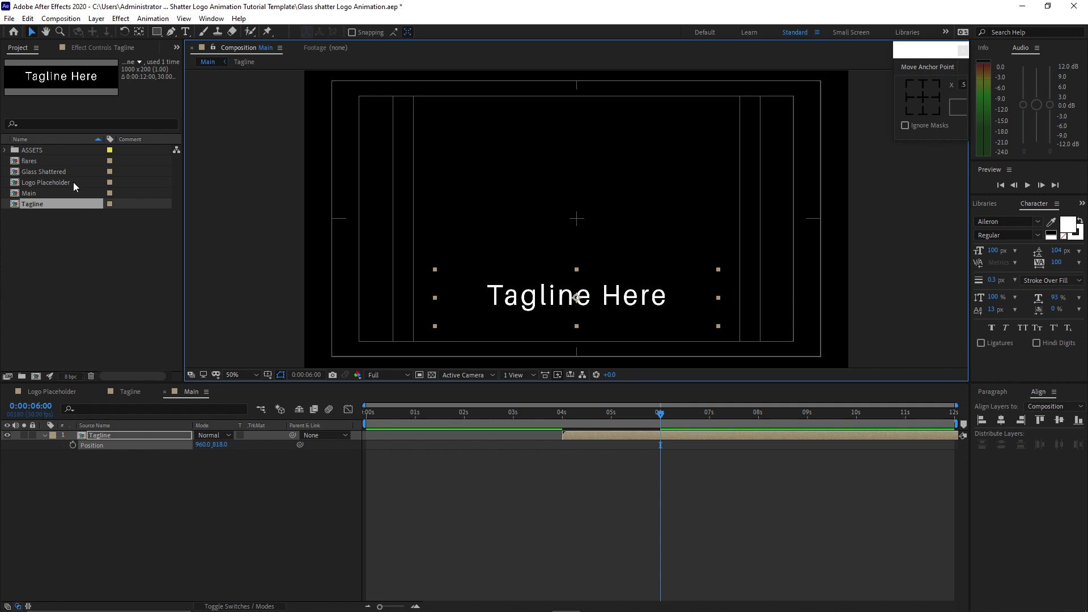
left_click_drag(73, 182, 127, 433)
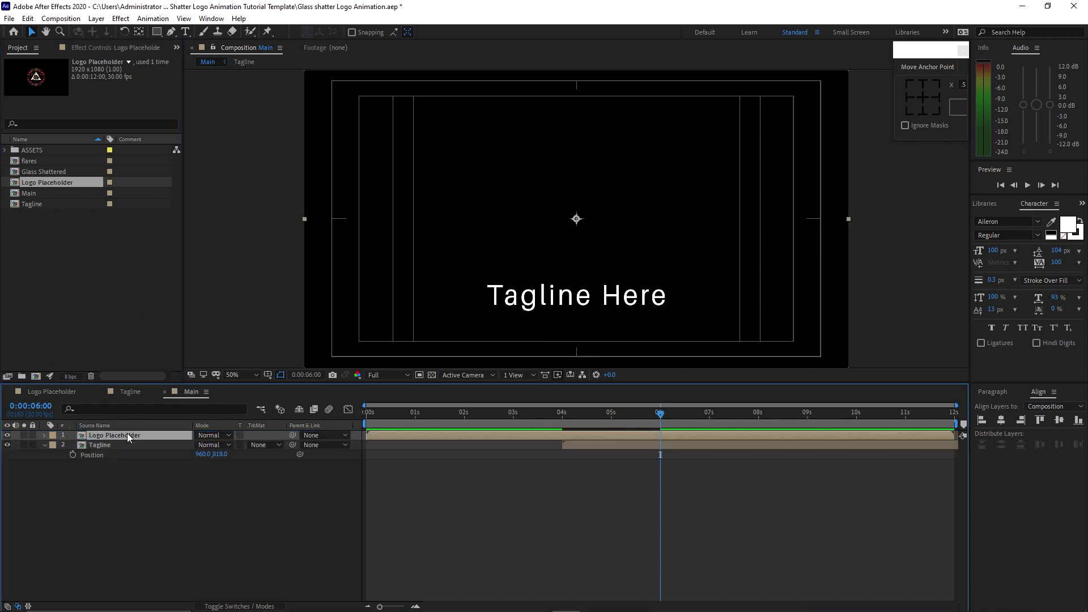
left_click_drag(59, 171, 113, 434)
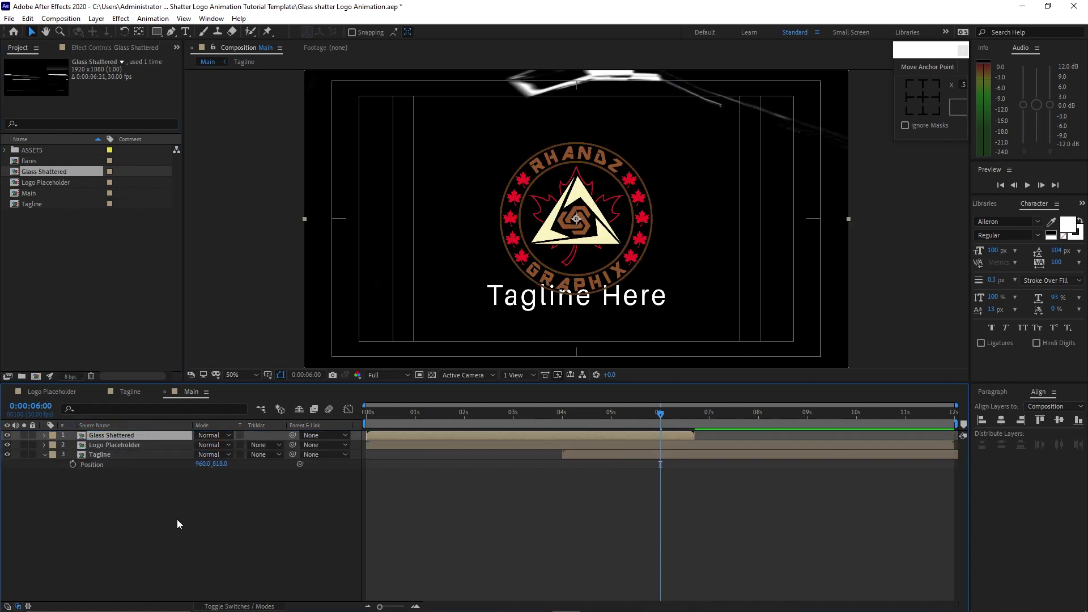
Step: Scrub around 1.5 seconds to check the shatter and zoom the viewer to 25%
left_click(438, 421)
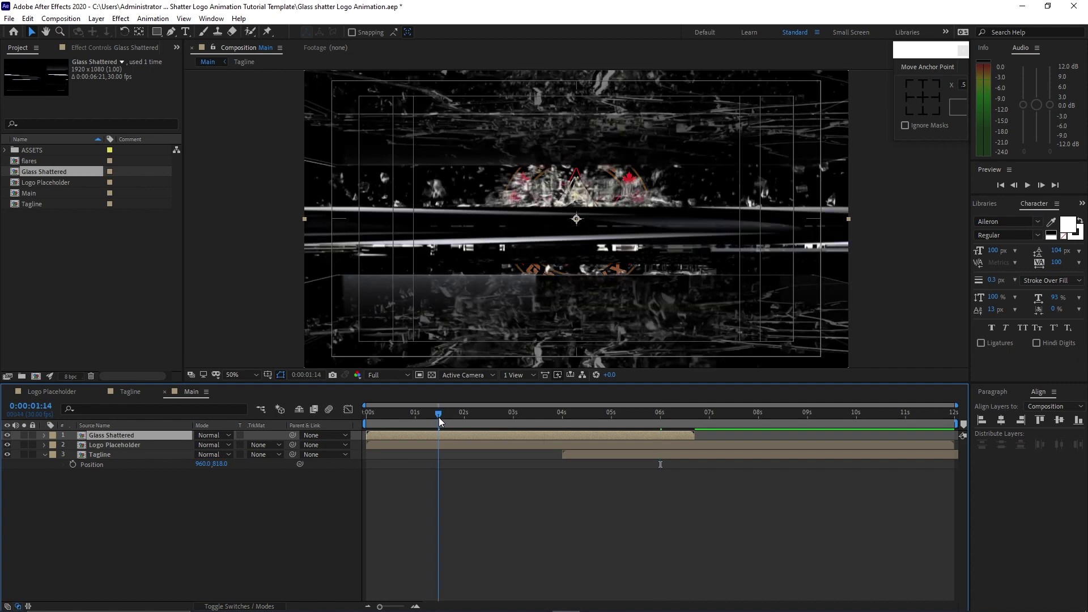
left_click_drag(439, 417, 434, 416)
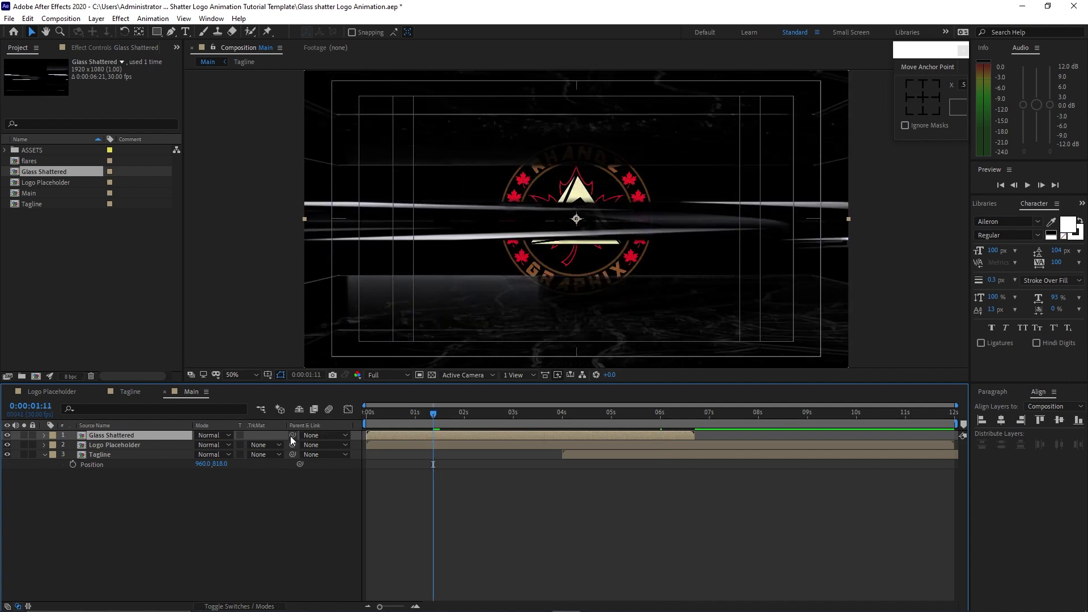
left_click(164, 446)
key("comma")
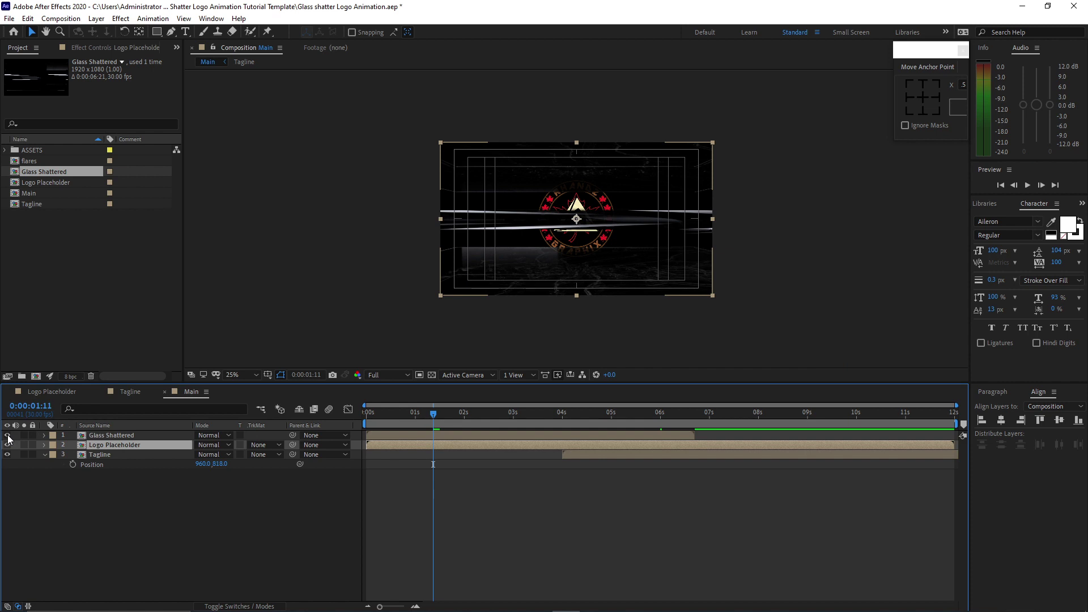
Step: Hide Glass Shattered, make Logo Placeholder a 3D layer and move it down
left_click(7, 435)
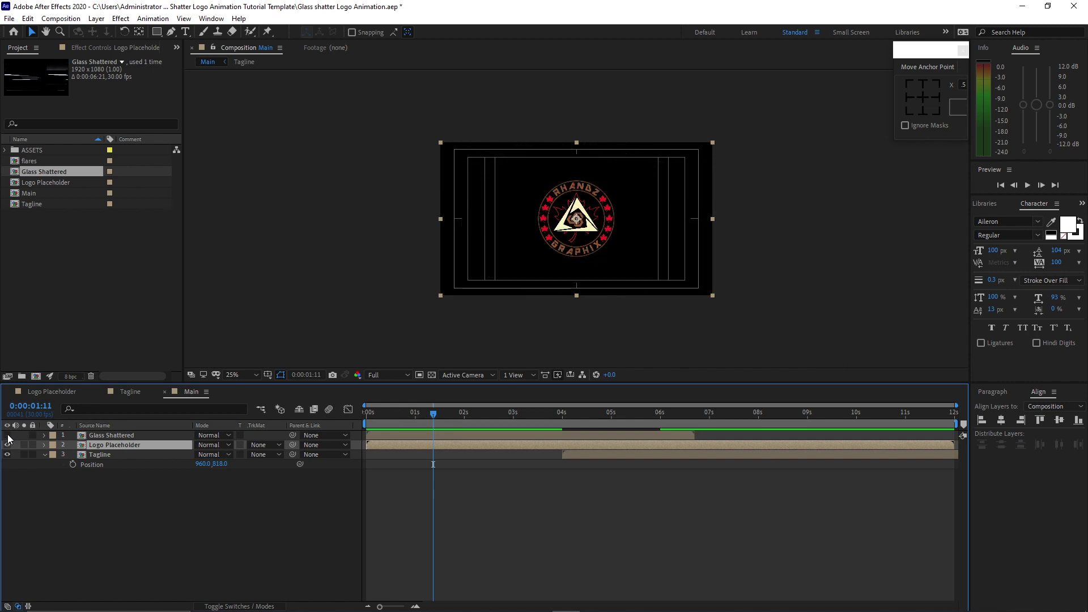
left_click(239, 607)
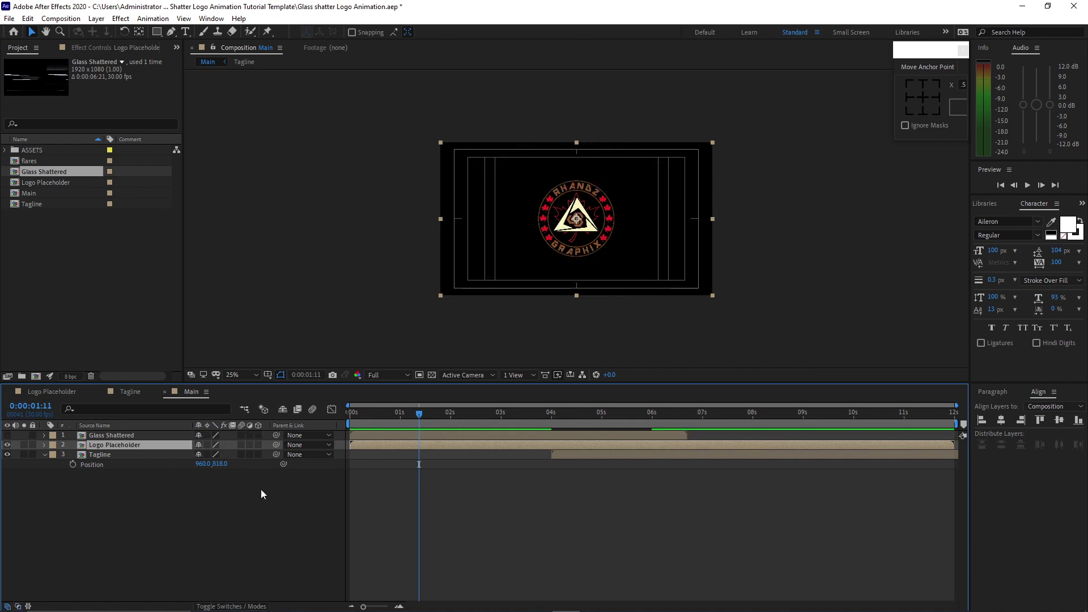
left_click(258, 445)
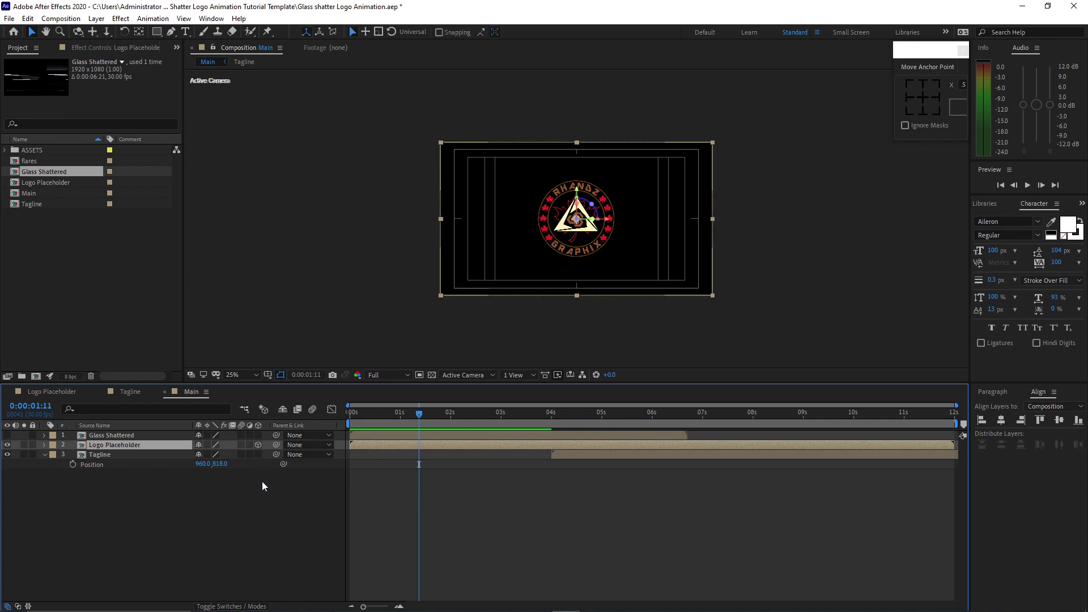
left_click_drag(572, 206, 567, 341)
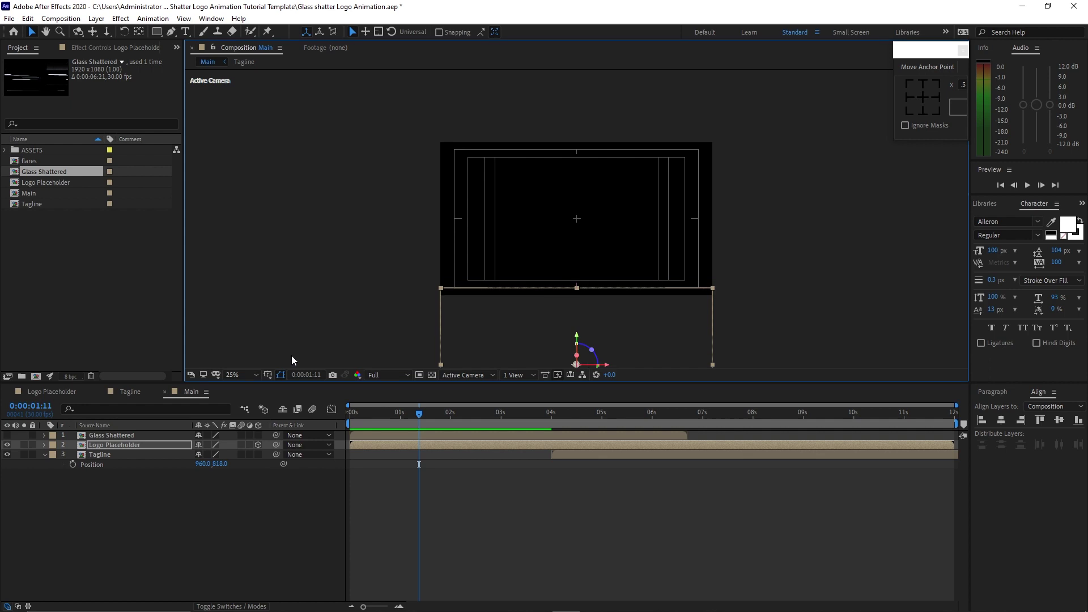
Step: At 0 s, keyframe the logo's Position and set its Z Rotation keyframe to -18°
key("p")
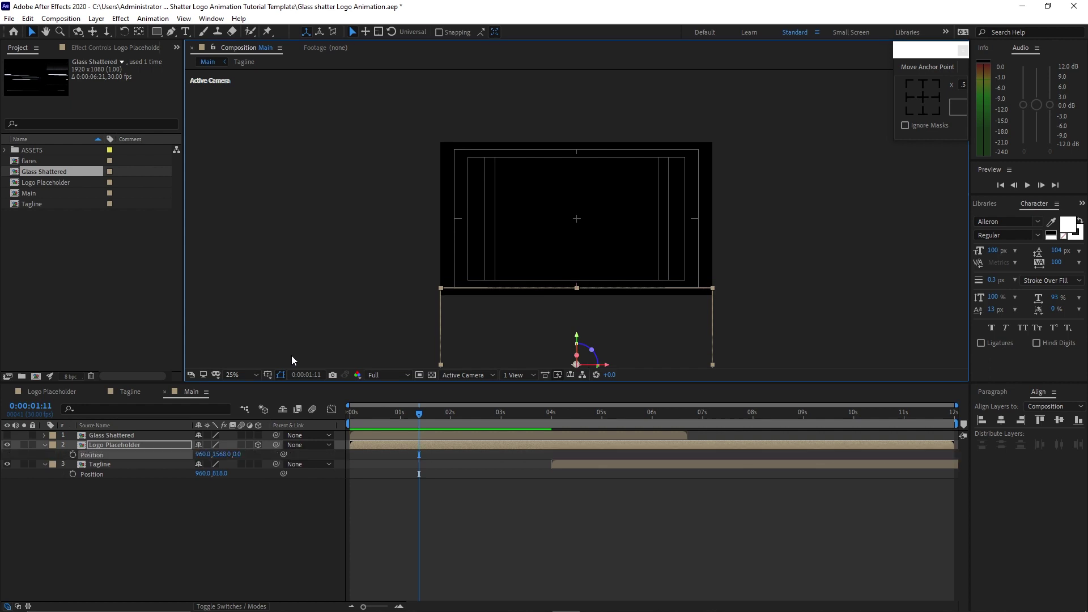
key("shift+r")
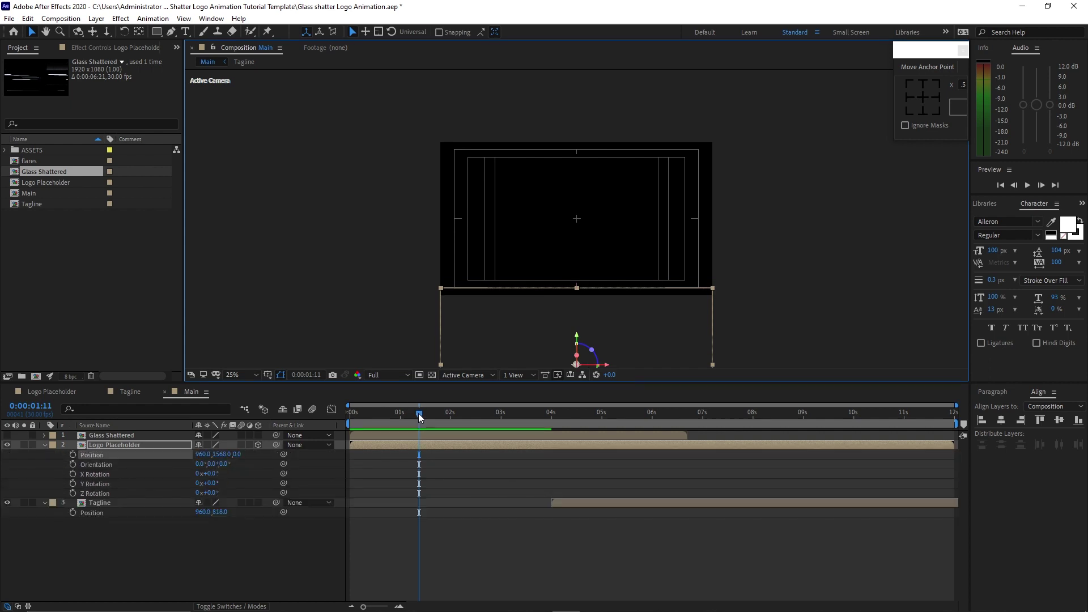
left_click_drag(417, 412, 338, 434)
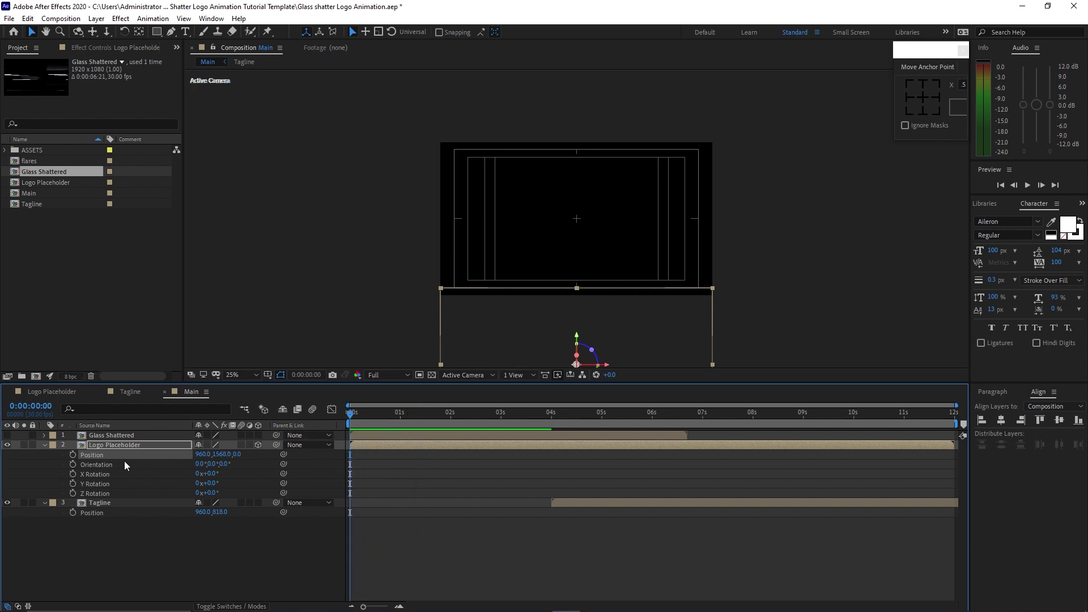
left_click(72, 455)
left_click(72, 493)
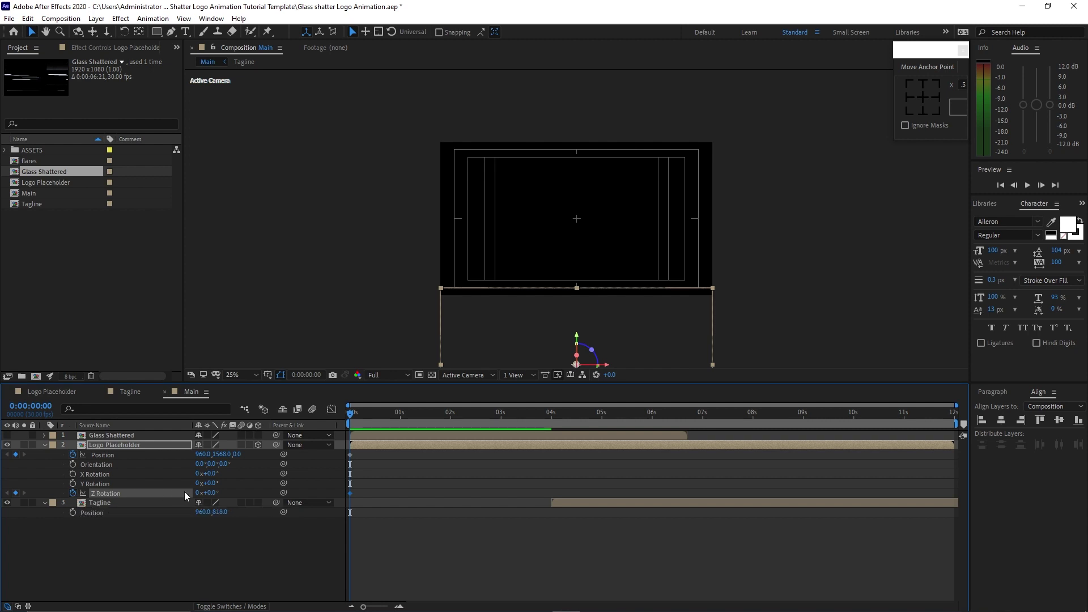
left_click(211, 494)
type("-18")
key("Return")
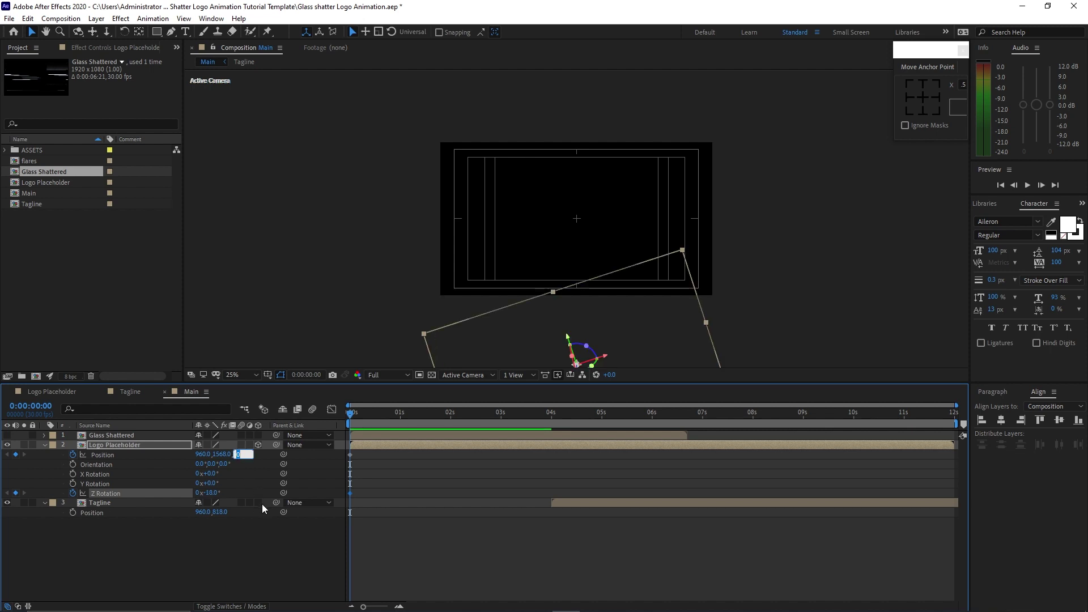
Step: Set the logo's Z position to 1126.2 and make Glass Shattered visible again
type("1126.2")
key("Return")
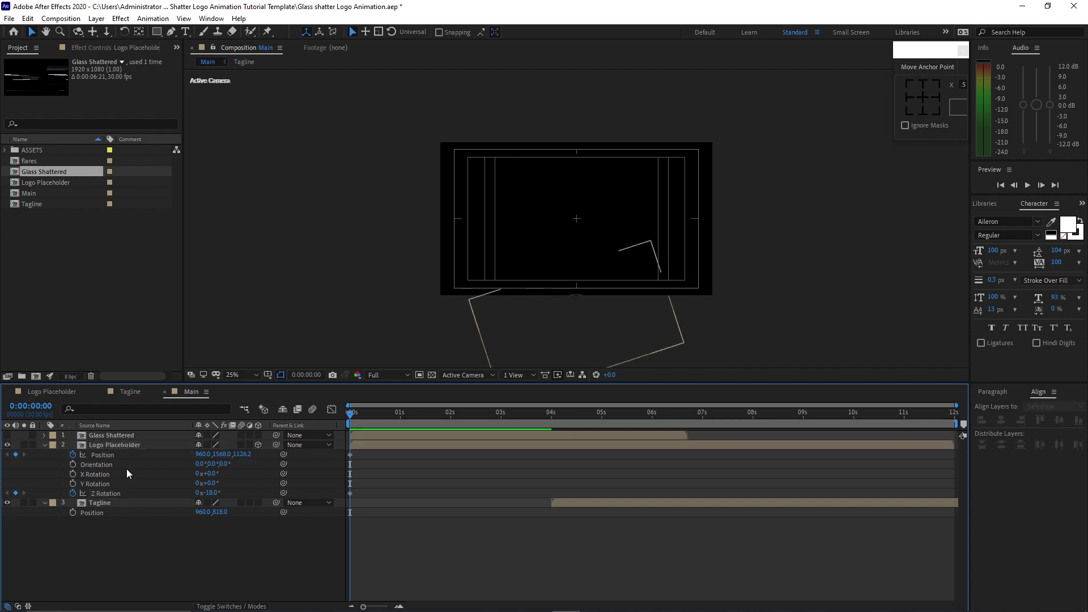
left_click(7, 435)
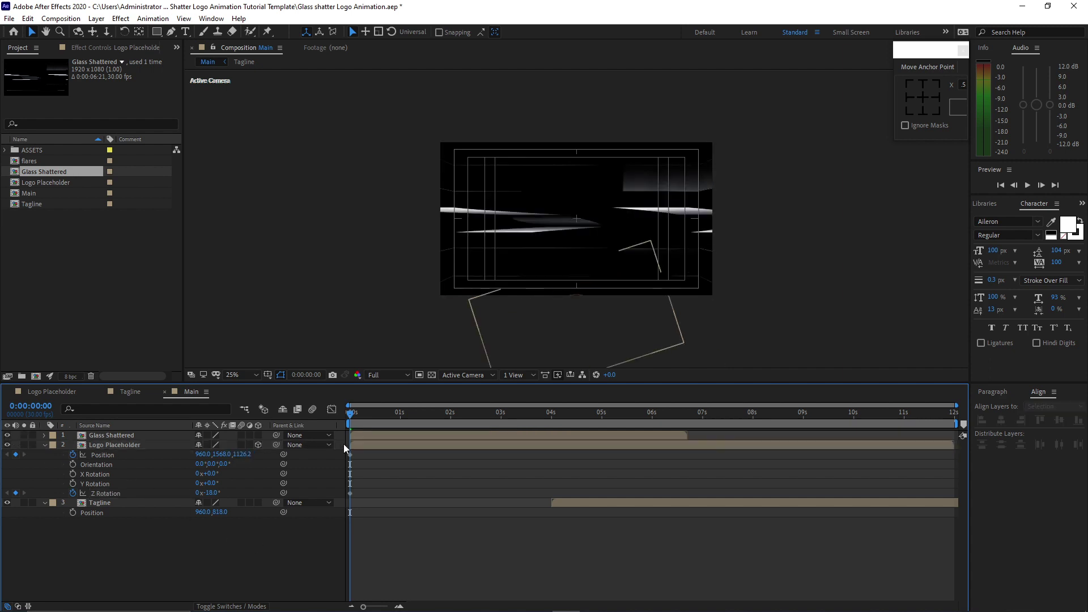
Step: At 1:11, move the logo up and keyframe Position Z 6281.1, Y 578
left_click_drag(352, 418, 418, 420)
left_click(118, 445)
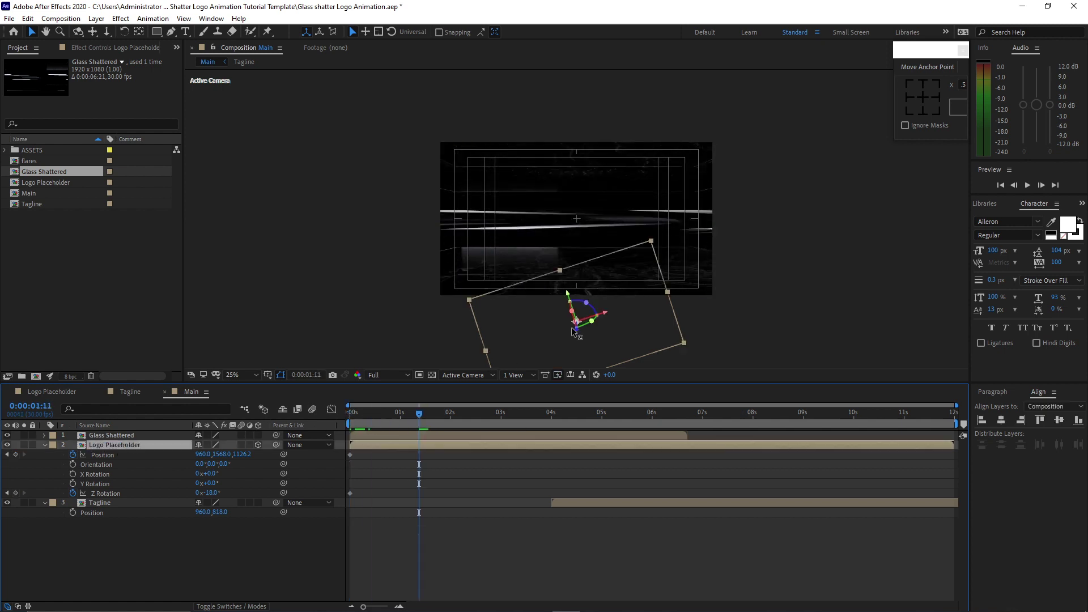
left_click_drag(568, 296, 547, 199)
key("Up")
key("Left")
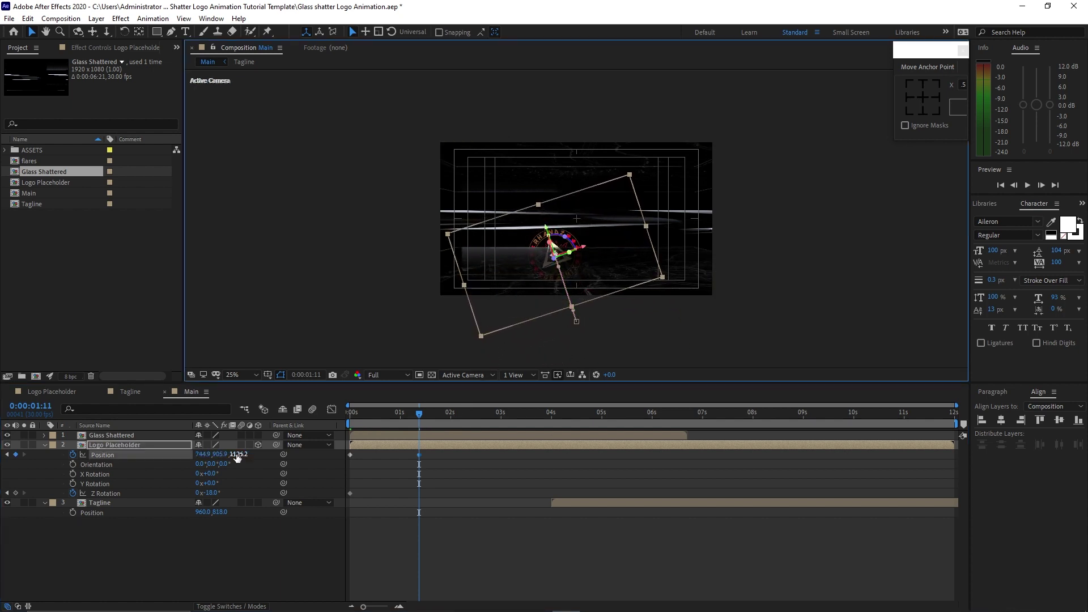
left_click(237, 455)
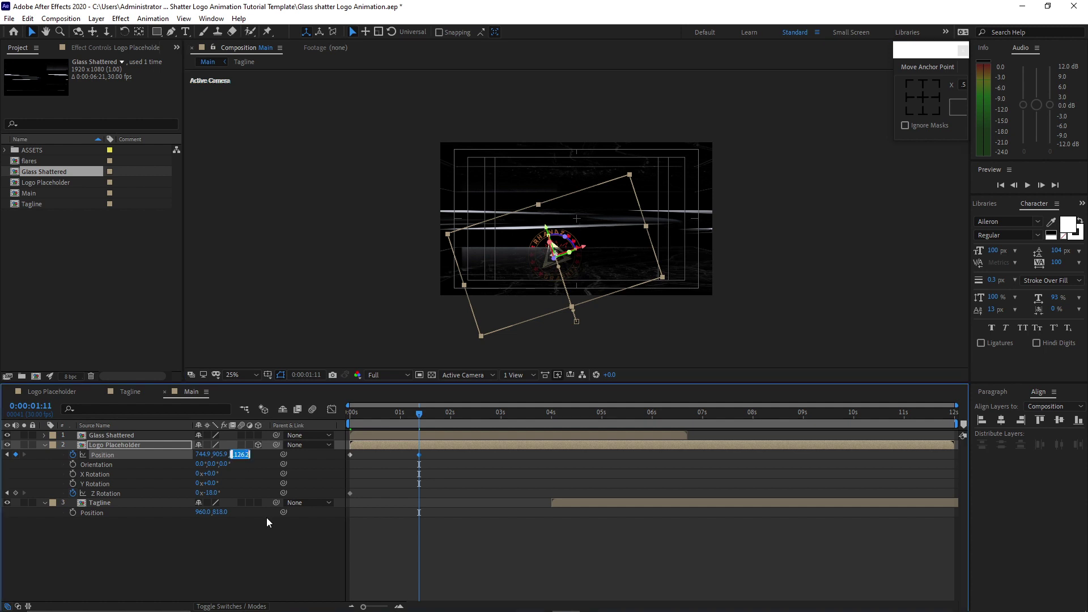
type("6281.1")
key("shift+Tab")
type("578")
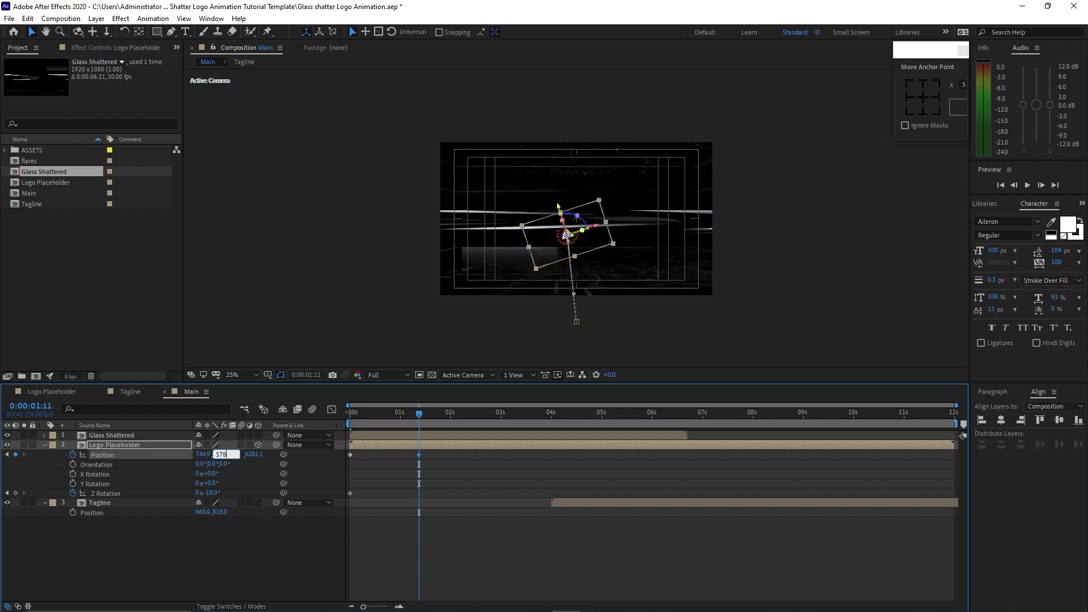
left_click(377, 425)
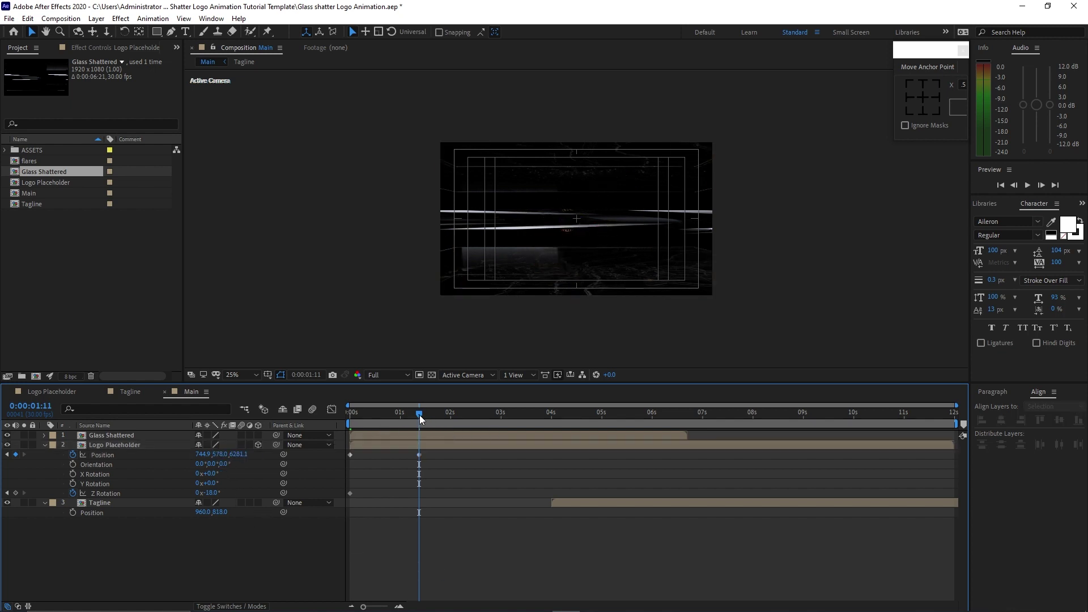
Step: At 1:15, keyframe the logo's Z Rotation at 0°
left_click_drag(419, 415, 433, 416)
left_click_drag(428, 415, 426, 414)
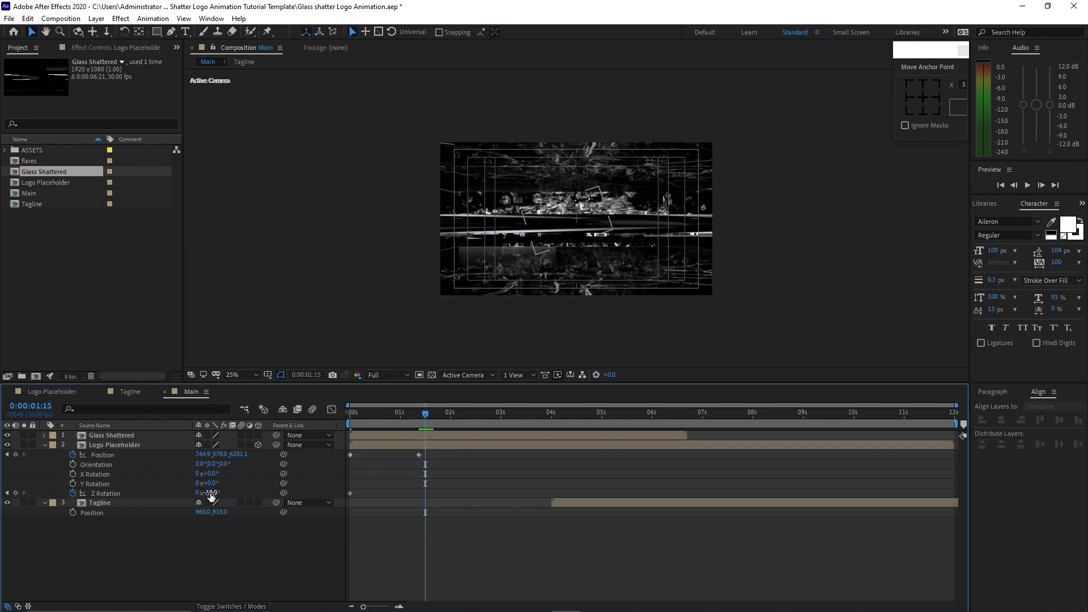
left_click(211, 492)
type("0")
key("Return")
left_click_drag(429, 414, 656, 441)
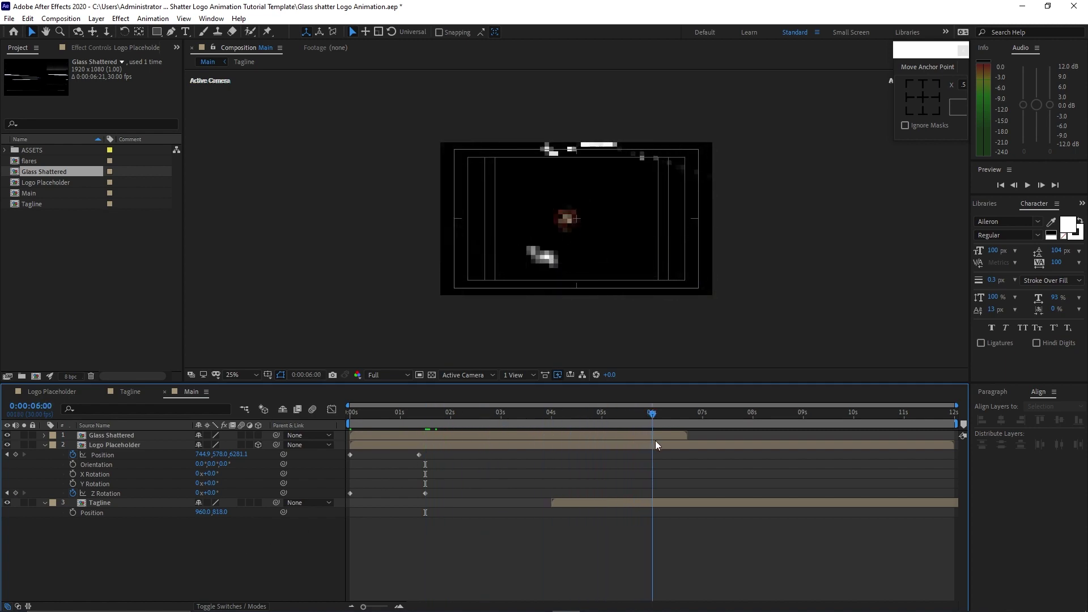
Step: At 6 s, keyframe the logo's Position Z 3126.2 and Y 434
left_click(236, 455)
type("312")
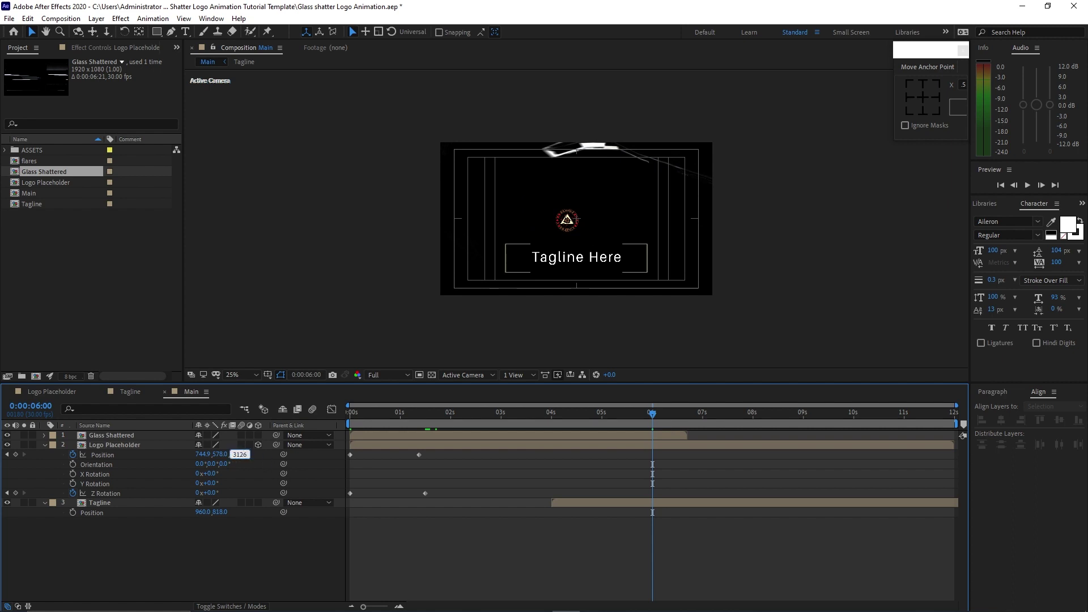
type("6")
type("2")
key("Return")
left_click(219, 455)
type("43")
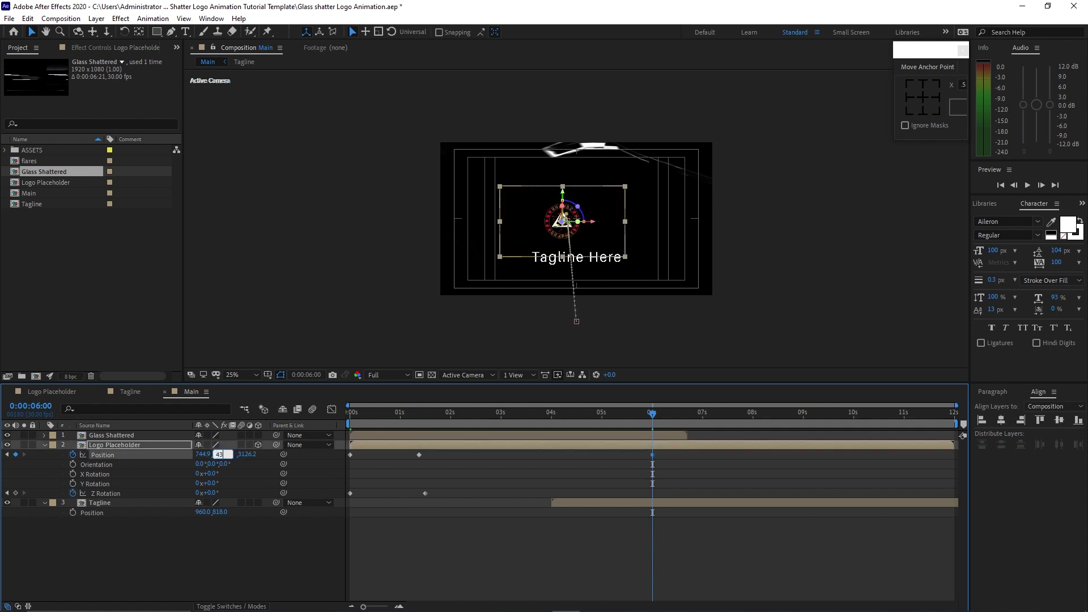
type("4")
key("Return")
Step: Make Tagline a 3D layer positioned at Z 5594.2, Y 949
left_click(148, 501)
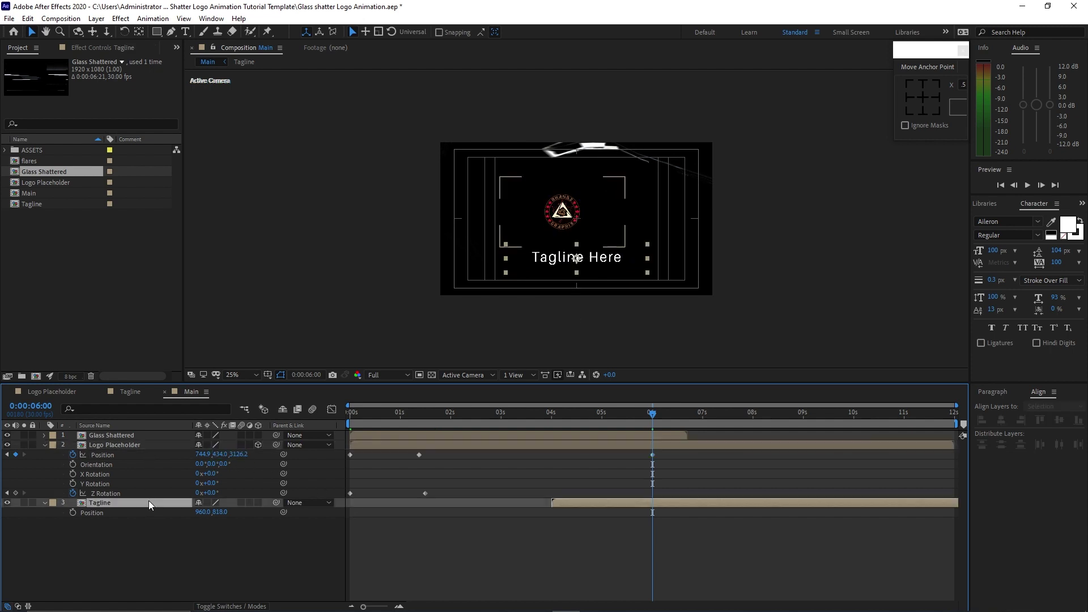
left_click(258, 503)
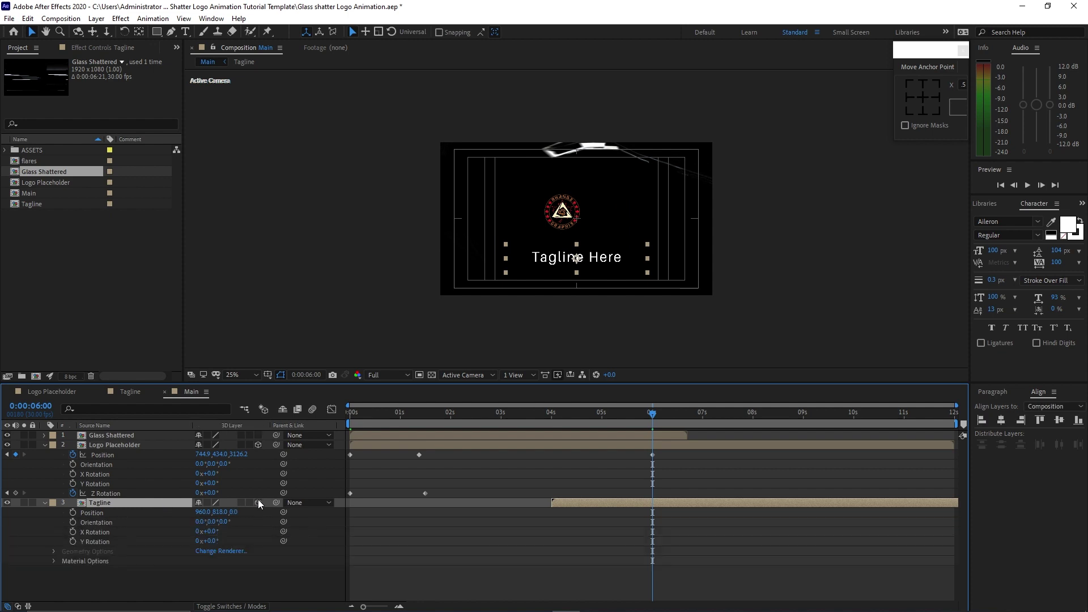
left_click(234, 512)
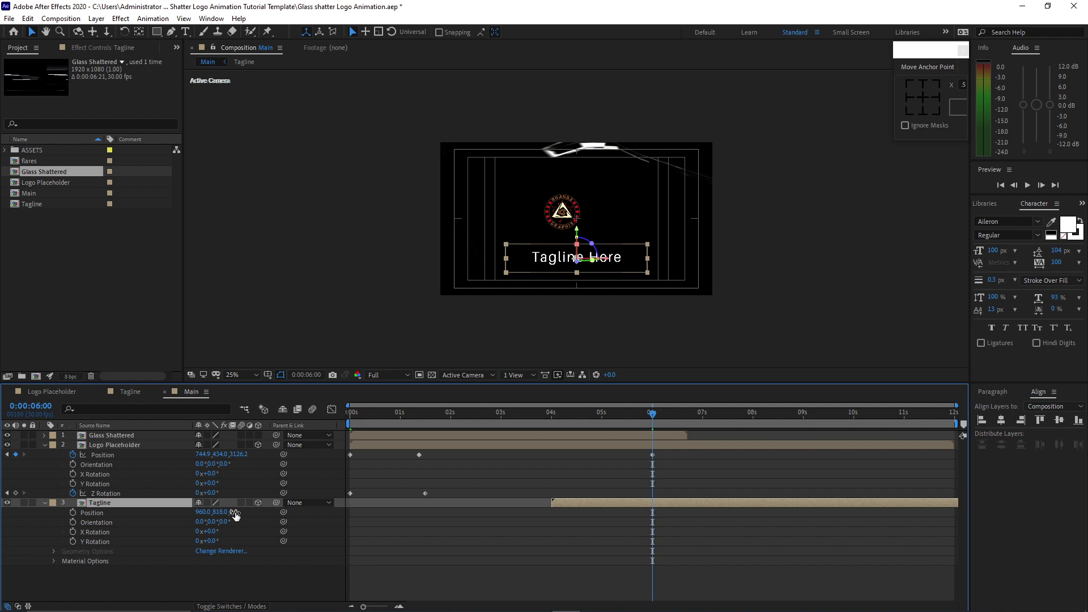
left_click(235, 512)
type("5594.2")
left_click(217, 512)
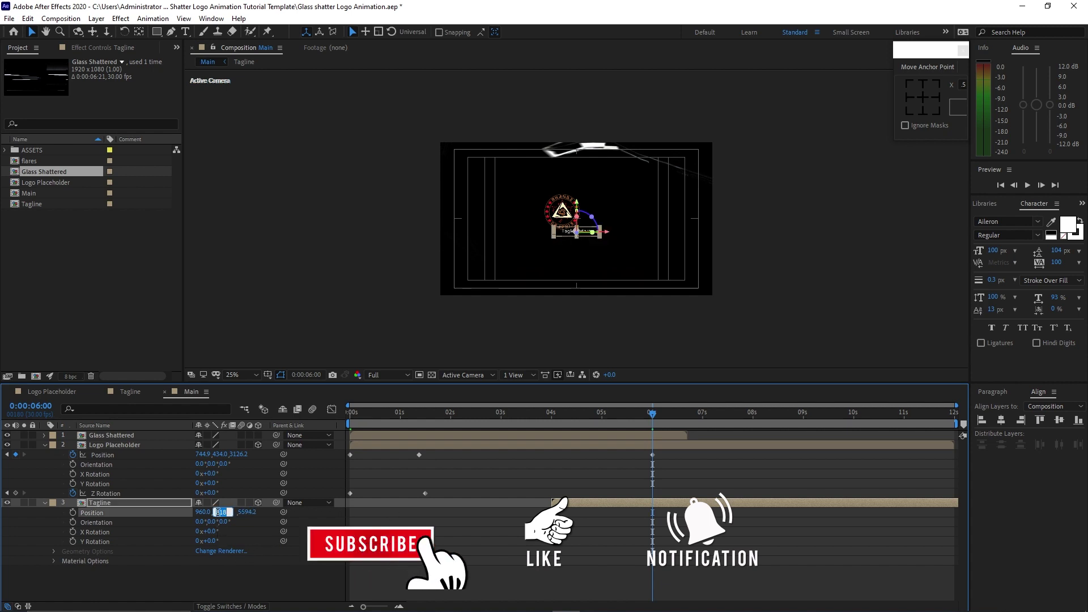
type("94")
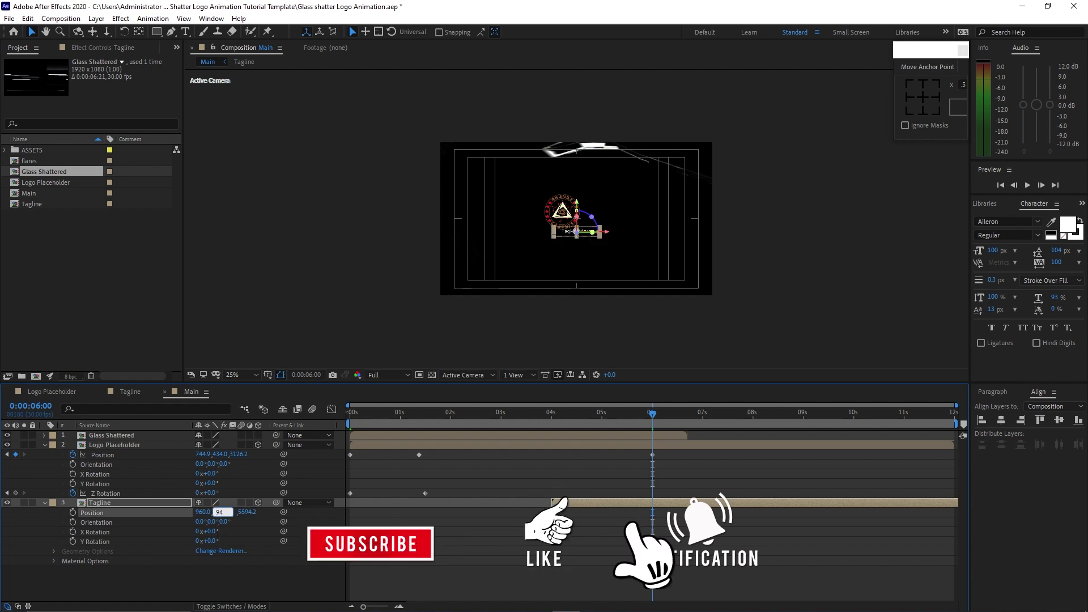
type("9")
left_click(468, 313)
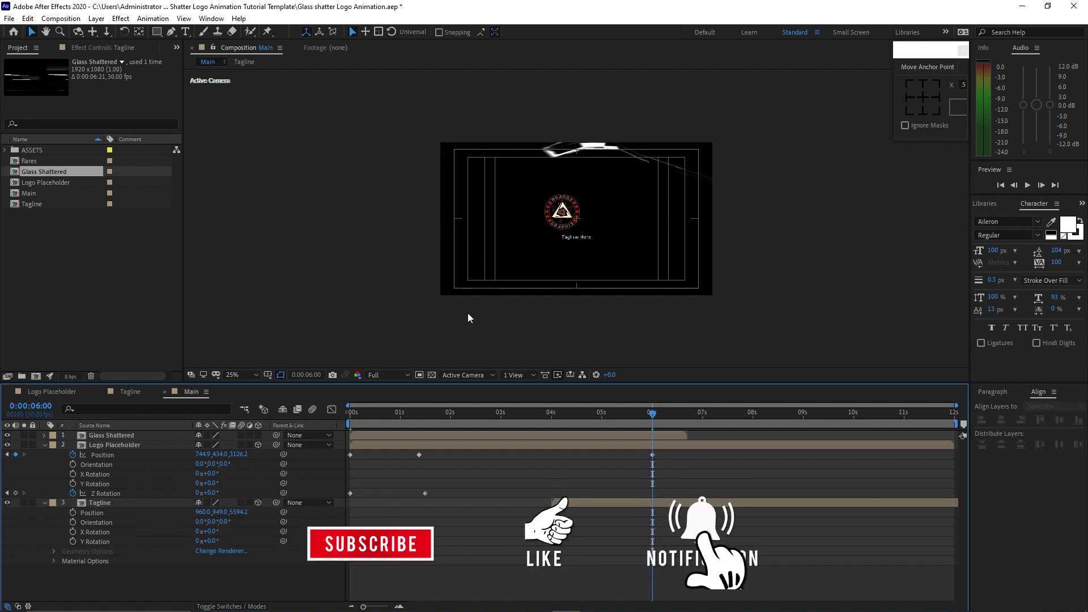
Step: Set the logo's Position X to 960 at the 6 s and 1:11 keyframes
left_click(560, 221)
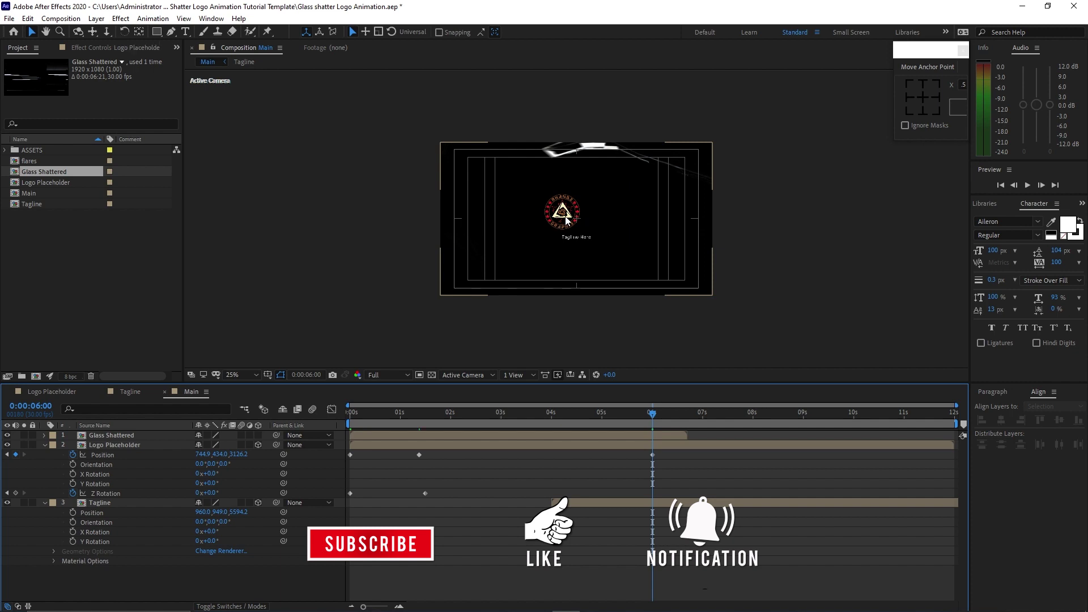
left_click(205, 455)
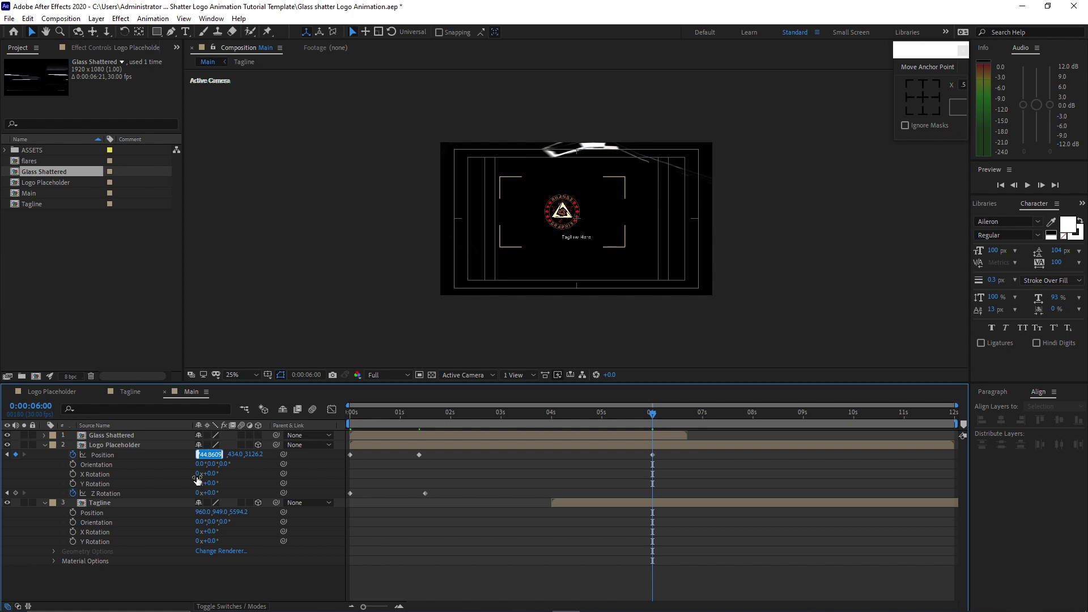
type("960")
left_click_drag(567, 412, 416, 420)
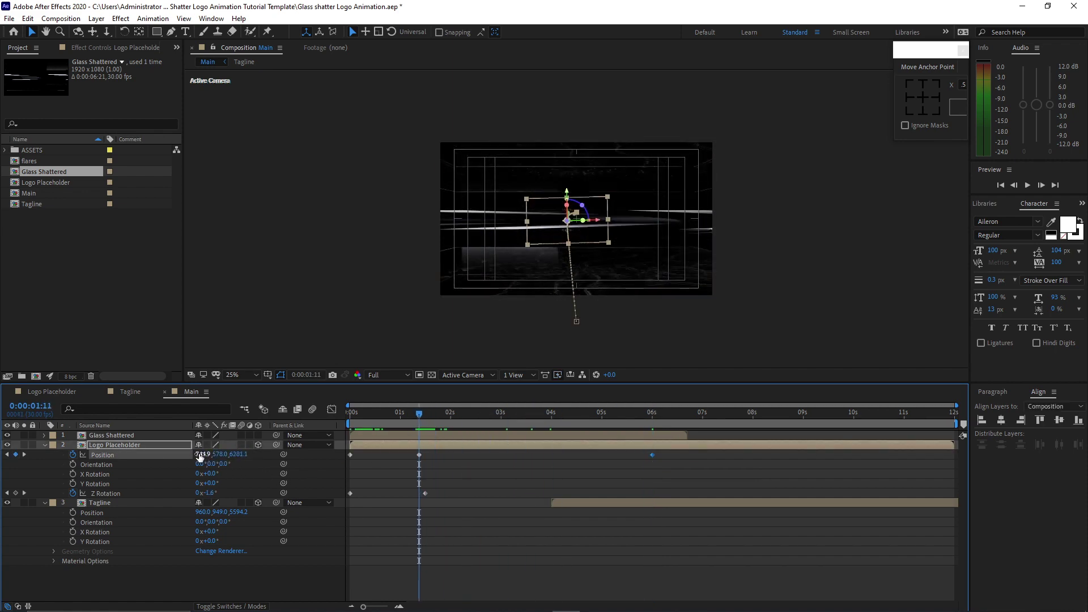
left_click(202, 454)
type("960")
left_click(353, 418)
Step: Apply Easy Ease to all three logo Position keyframes and show their speed graph
left_click(350, 417)
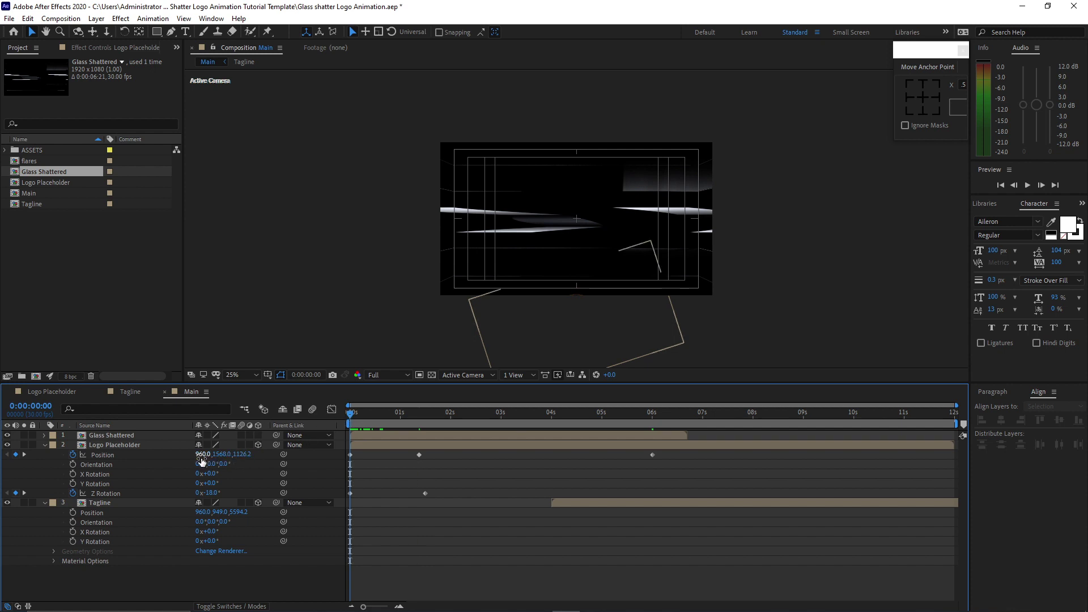
left_click_drag(673, 456, 346, 463)
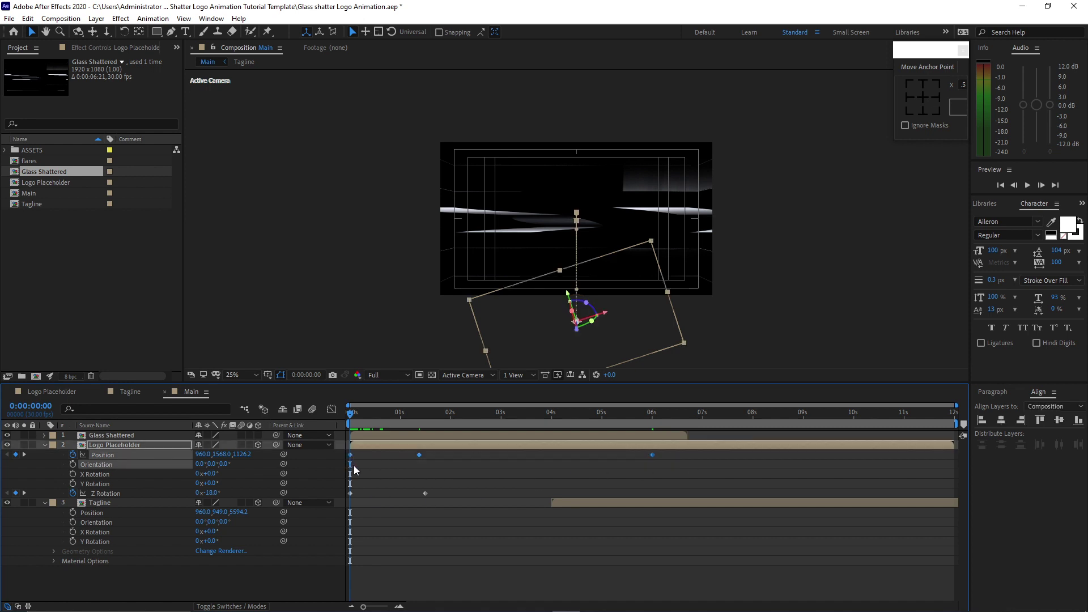
key("F9")
left_click(332, 409)
Step: Stretch the first Position keyframe's influence to about 95%, then return to layer bars and collapse Logo Placeholder
left_click(349, 572)
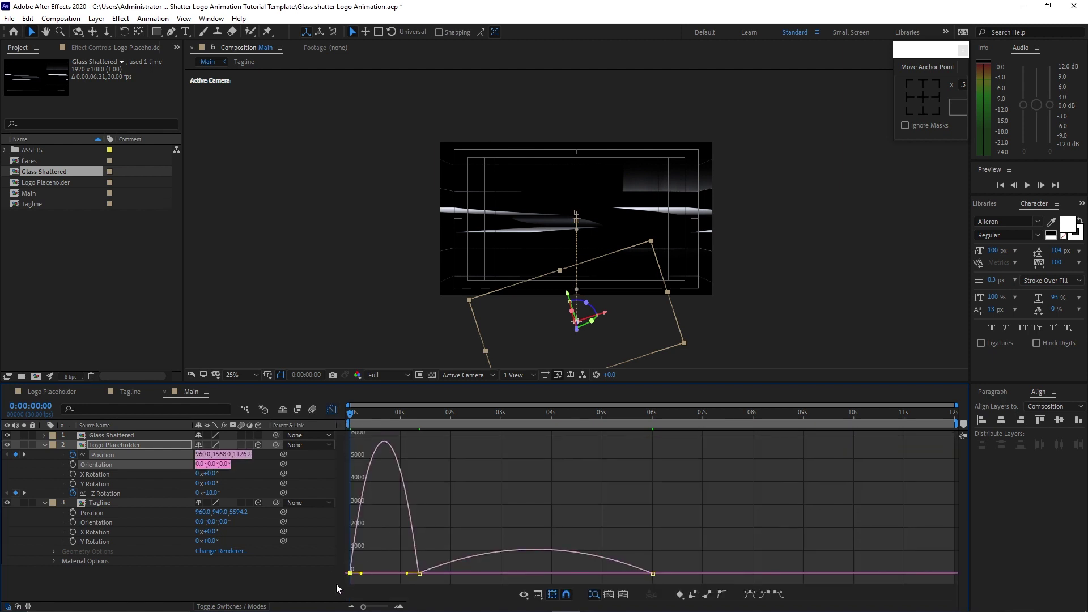
left_click_drag(363, 573, 403, 576)
left_click(648, 566)
left_click_drag(648, 567, 533, 576)
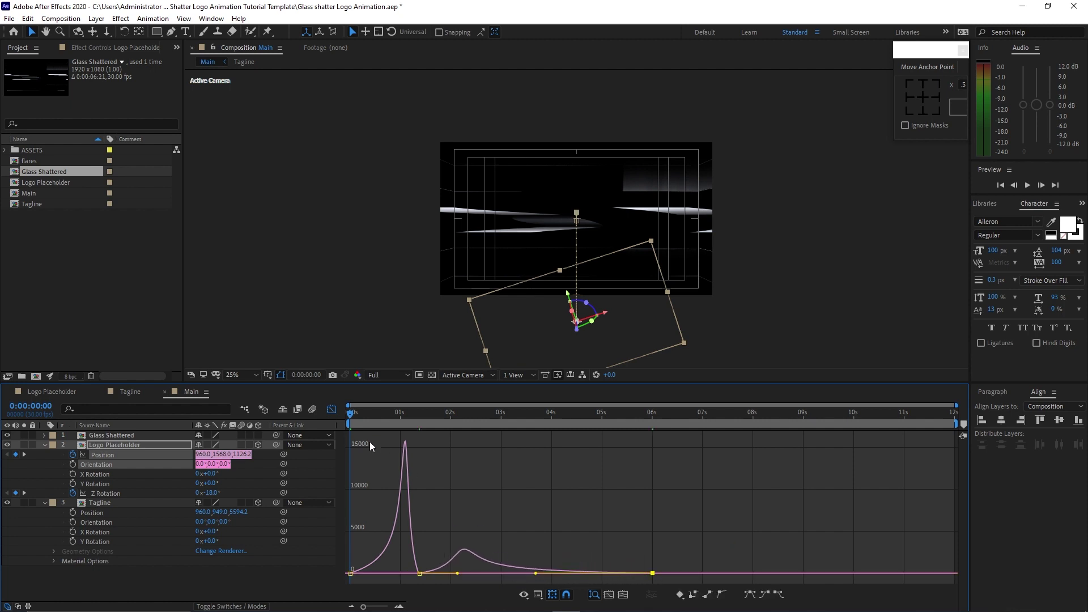
left_click(333, 410)
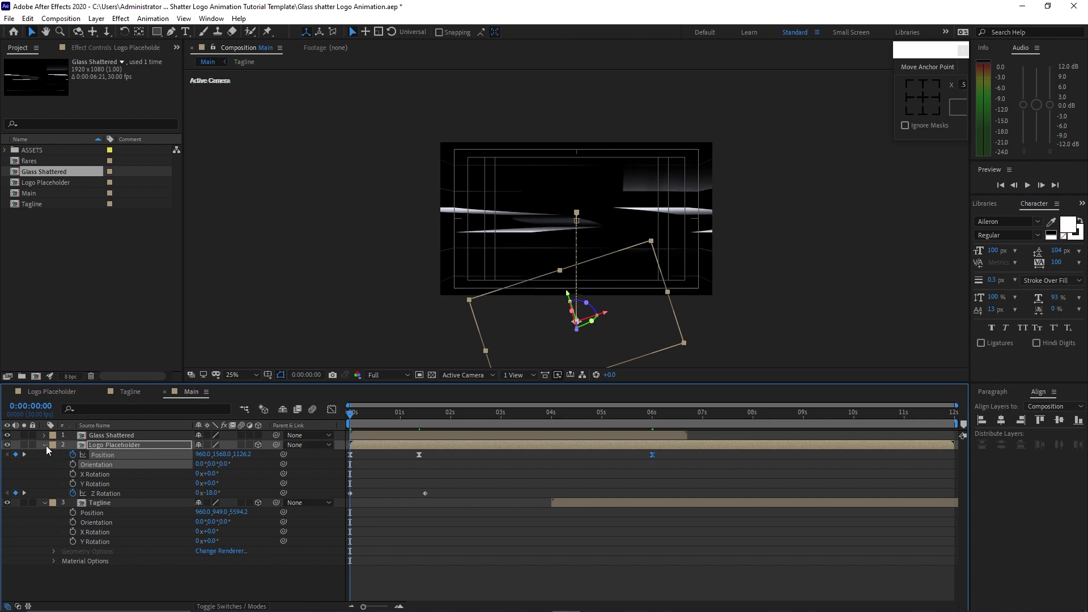
left_click(45, 445)
Step: Add a Fill effect coloured D36A3C to the Tagline layer and view the frame near 5 seconds
left_click(44, 455)
left_click(159, 455)
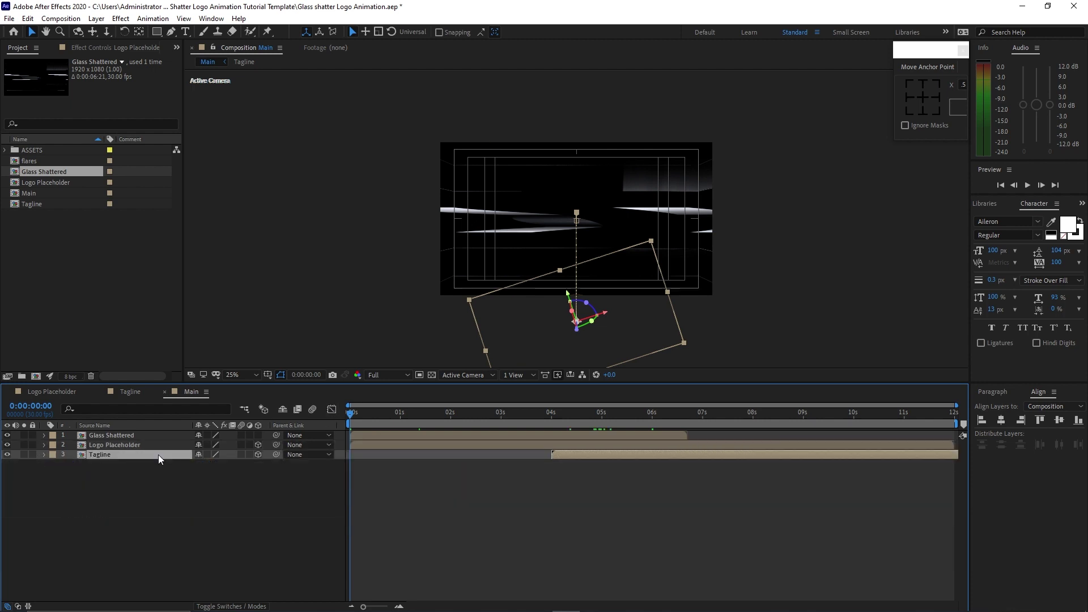
left_click(120, 18)
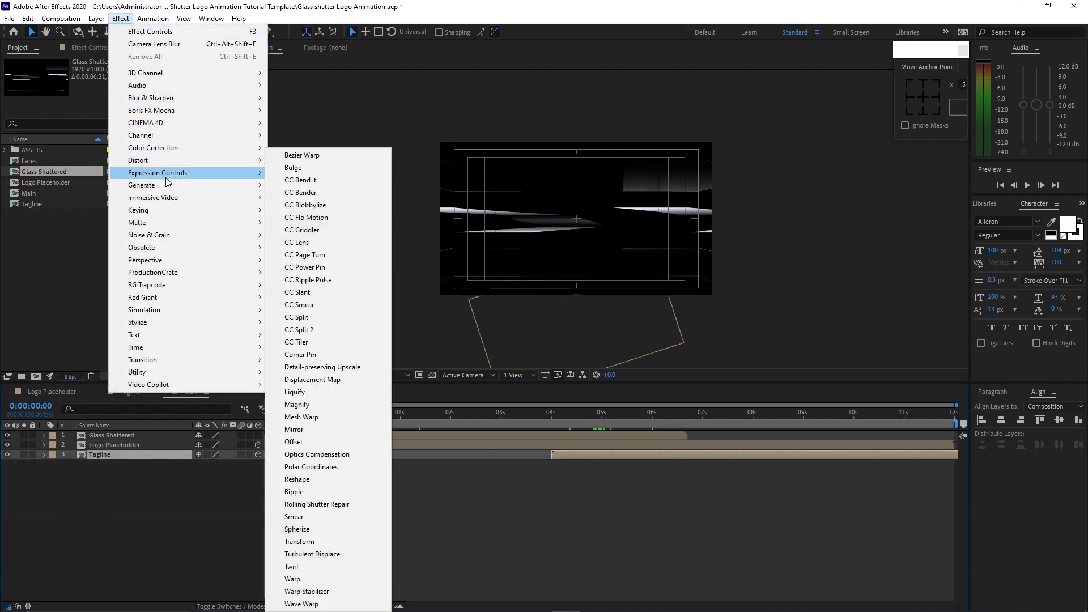
mouse_move(170, 185)
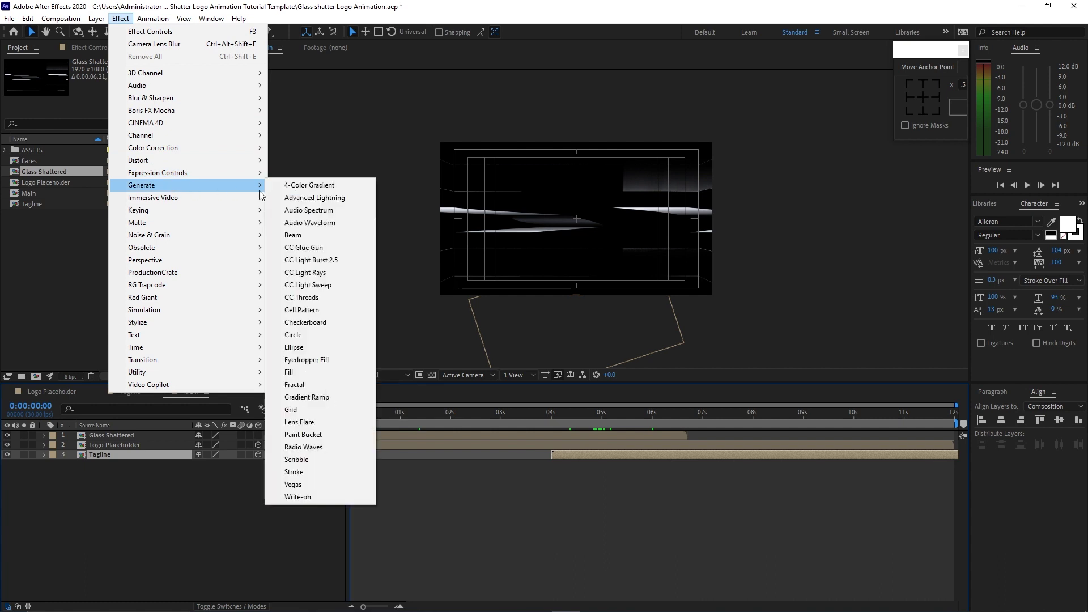
left_click(289, 373)
left_click(106, 101)
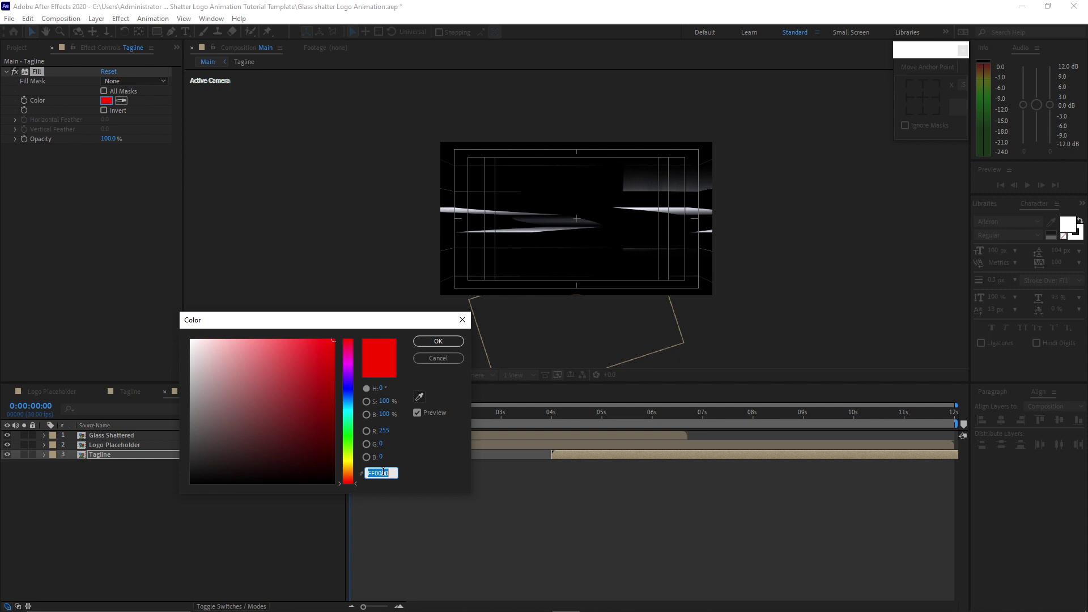
type("D36A3C")
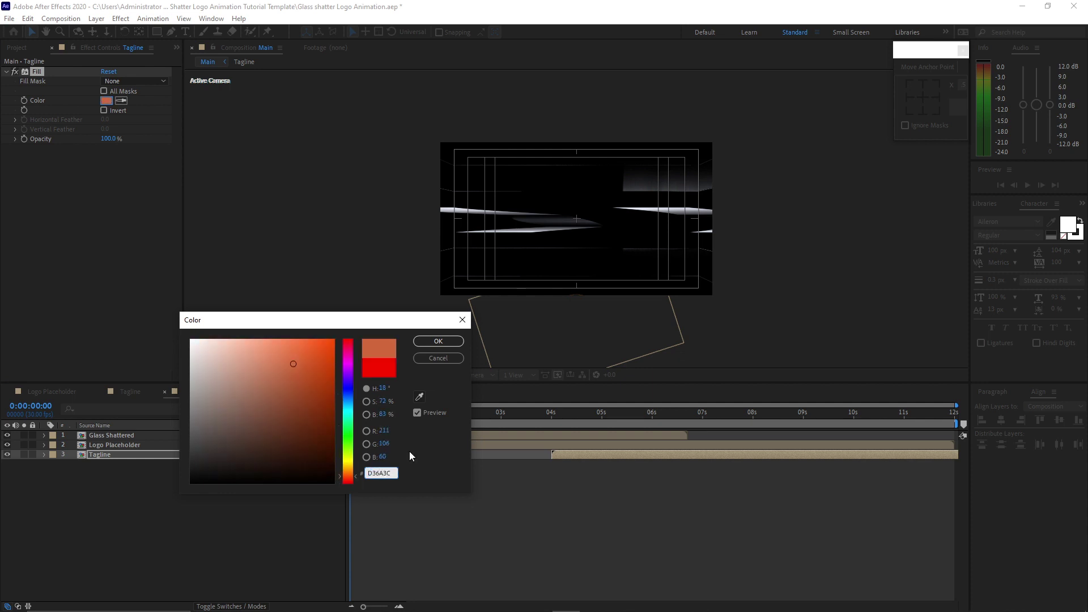
left_click(438, 341)
left_click_drag(610, 417, 631, 419)
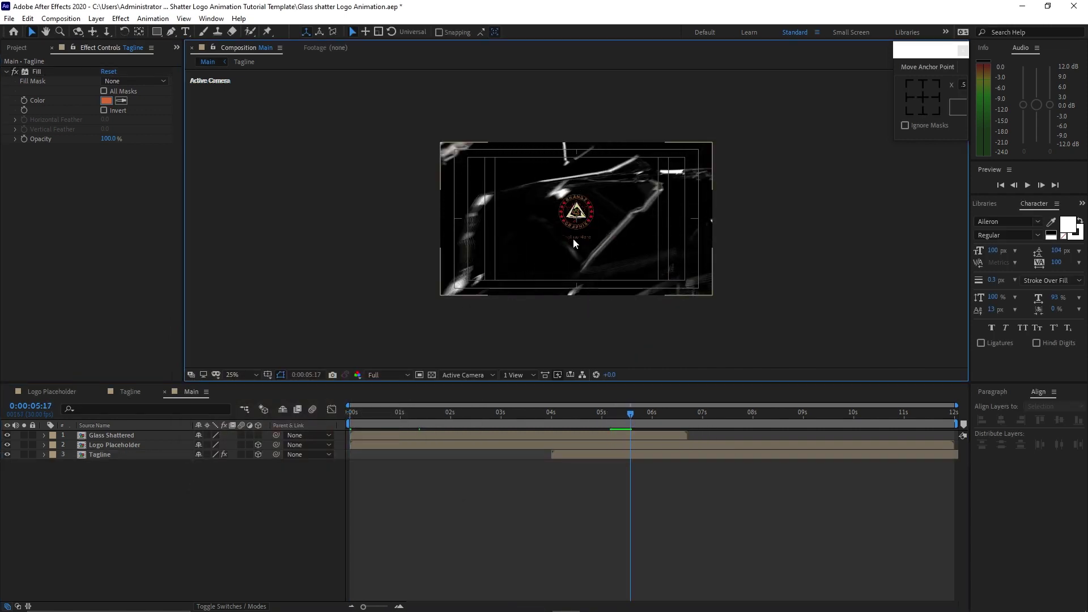
Step: Duplicate the Logo Placeholder layer and apply CC Blobbylize to the copy
left_click(146, 445)
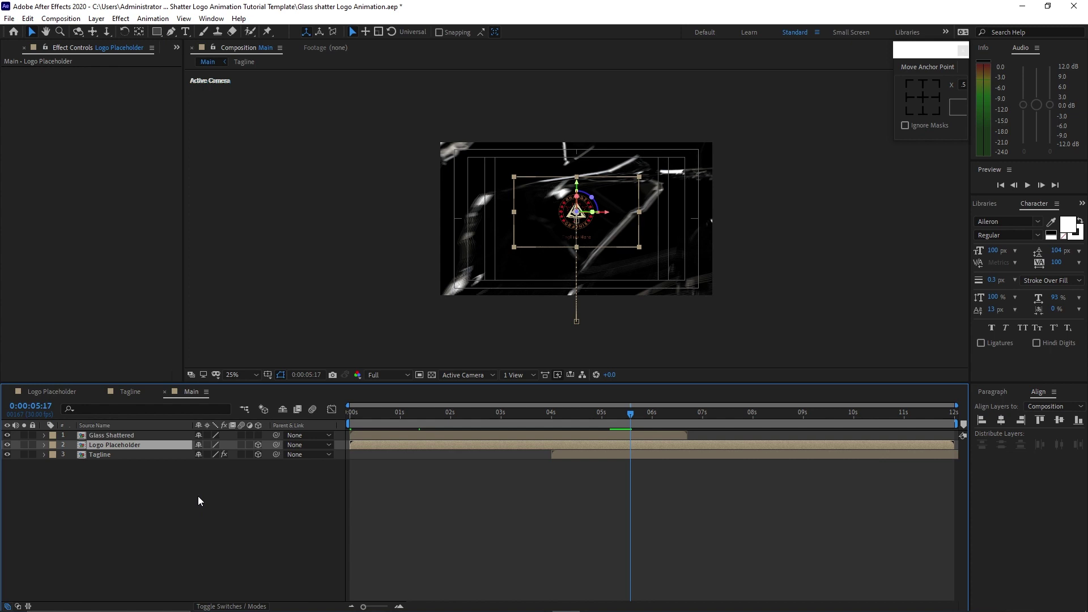
key("ctrl+d")
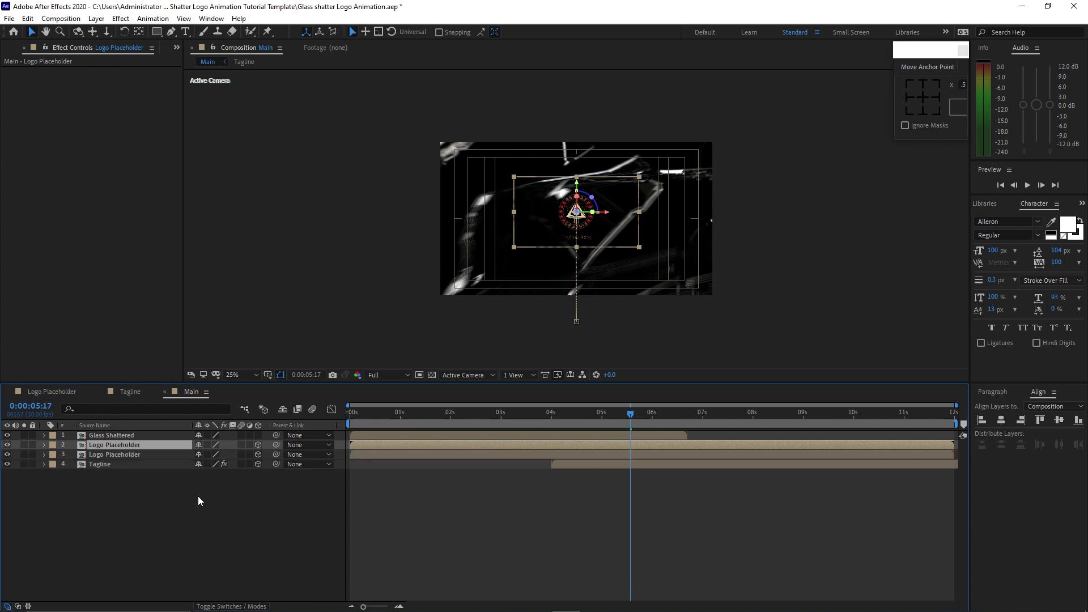
left_click(122, 455)
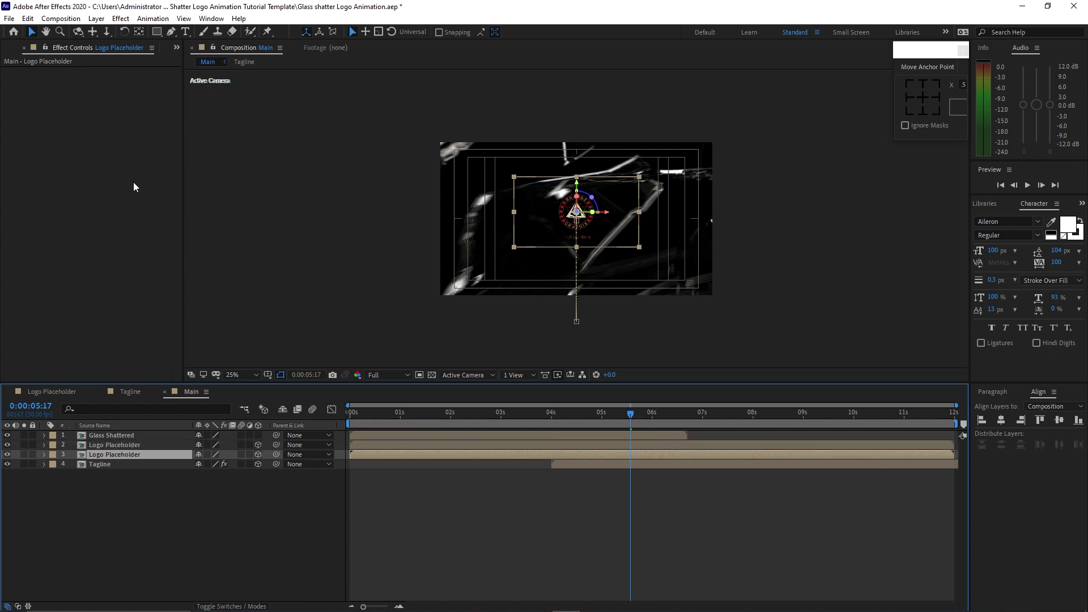
left_click(121, 18)
mouse_move(233, 165)
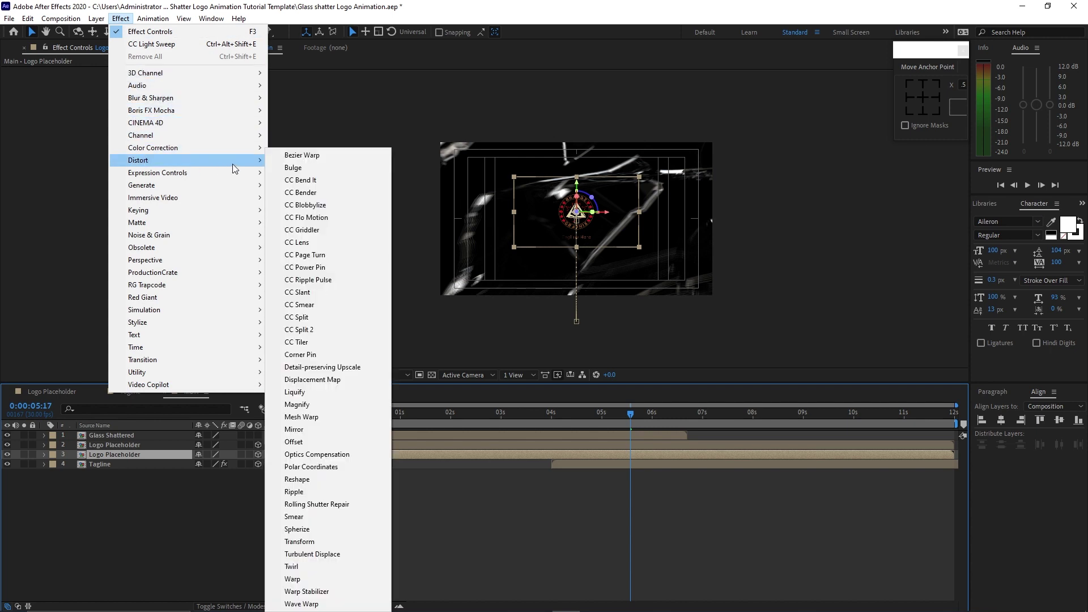
left_click(304, 205)
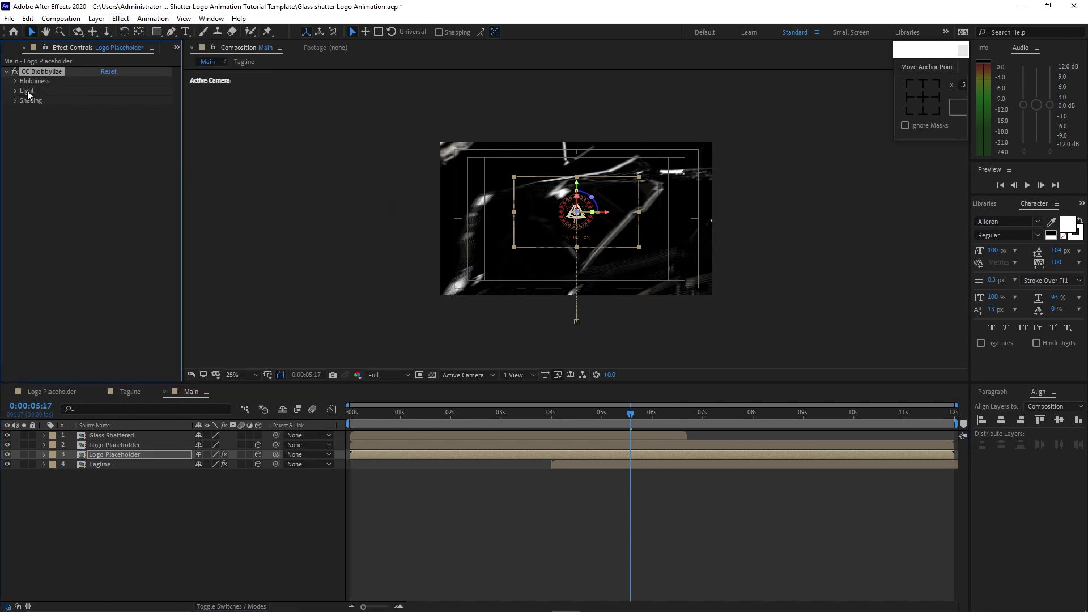
Step: Set CC Blobbylize to Alpha with Softness 5 and Cut Away 0, and hide the original layer
left_click(16, 81)
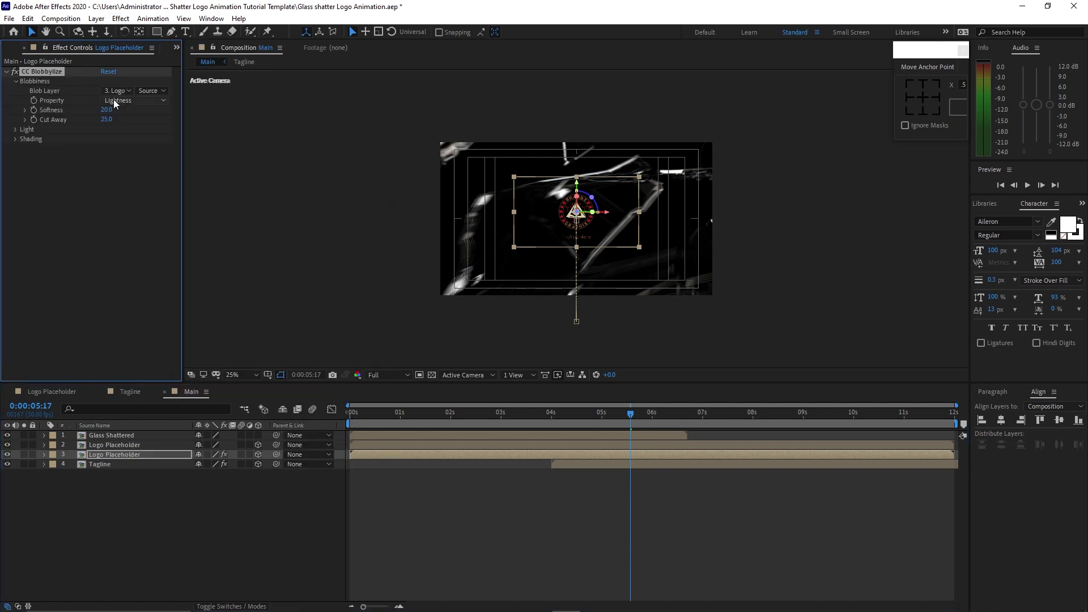
left_click(114, 99)
left_click(131, 148)
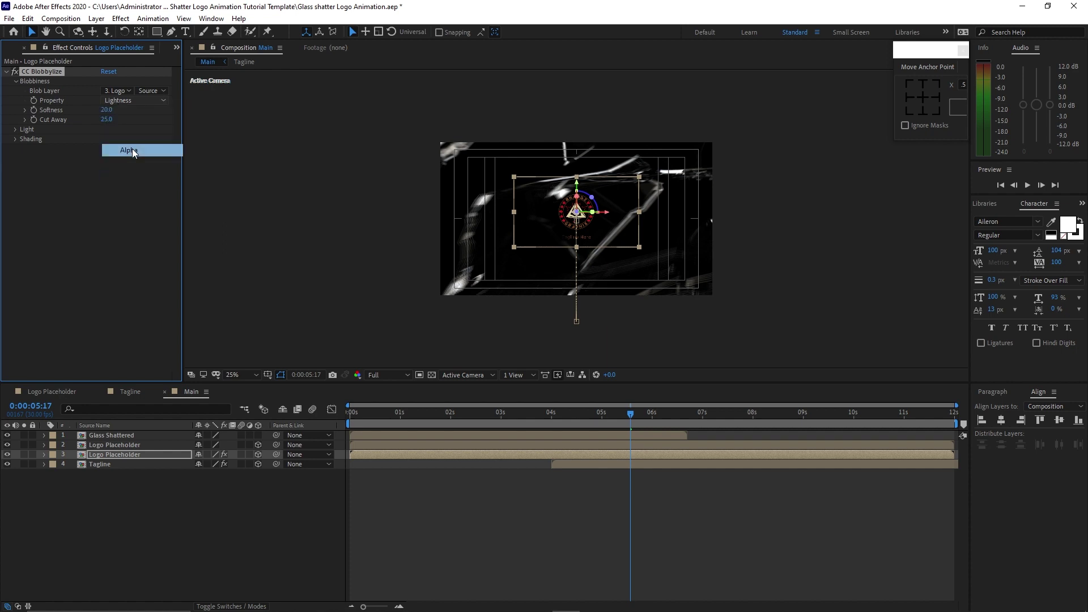
left_click(106, 110)
type("5")
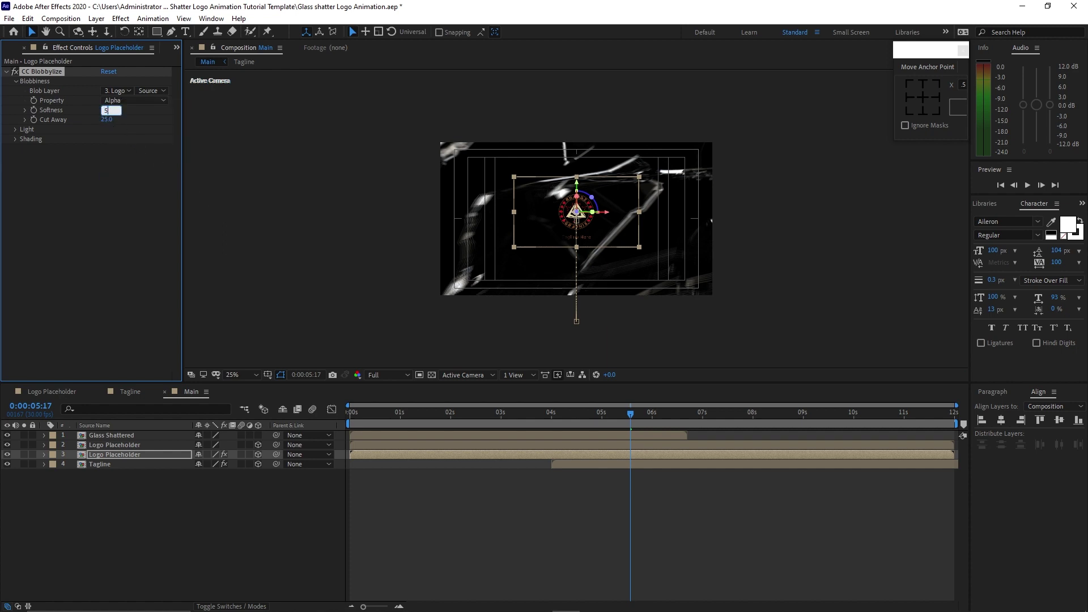
left_click(107, 120)
type("0")
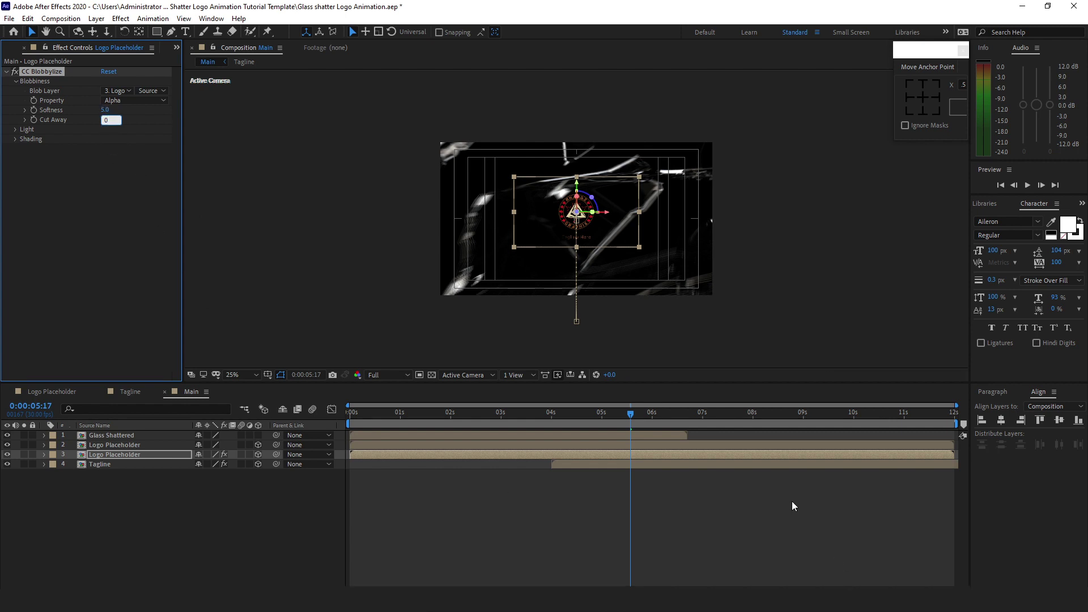
left_click(117, 91)
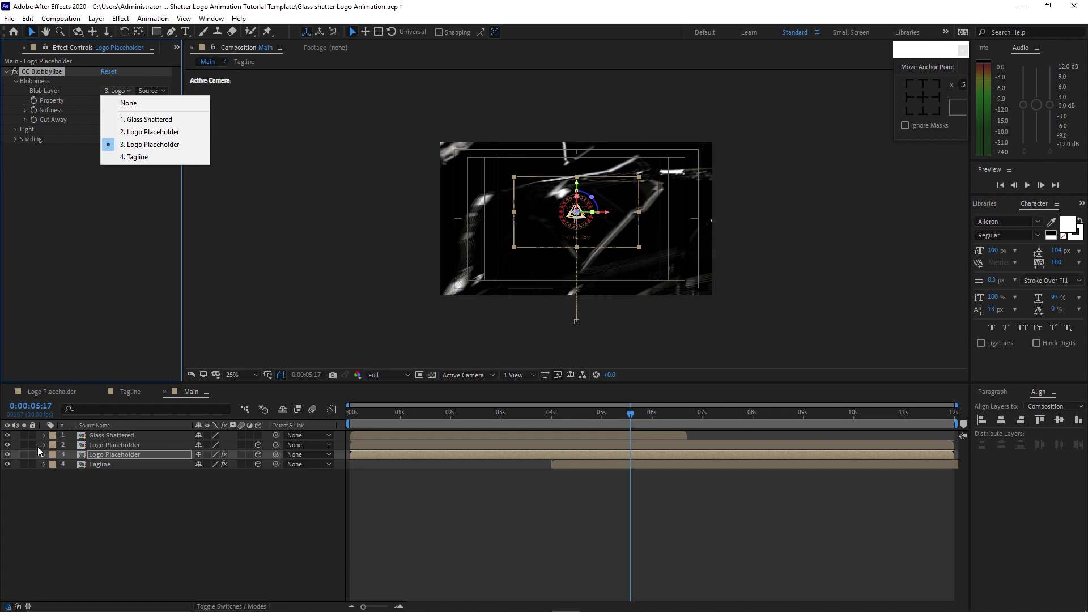
left_click(8, 446)
left_click(8, 446)
scroll(563, 241, "up", 2)
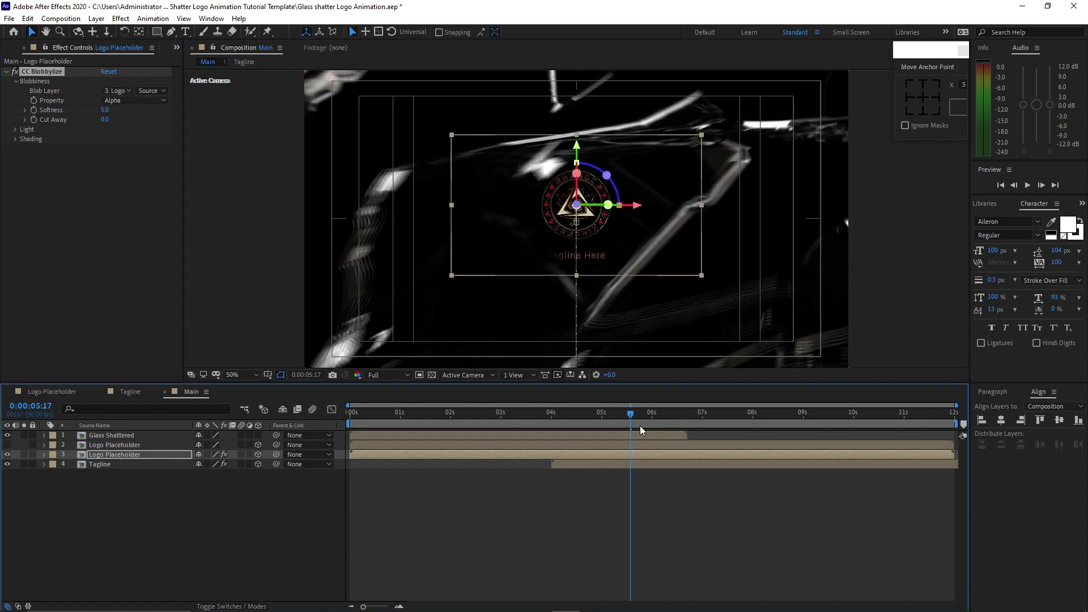
Step: At an earlier shatter frame, hide Glass Shattered, then show and select the original Logo Placeholder
left_click_drag(641, 426, 407, 417)
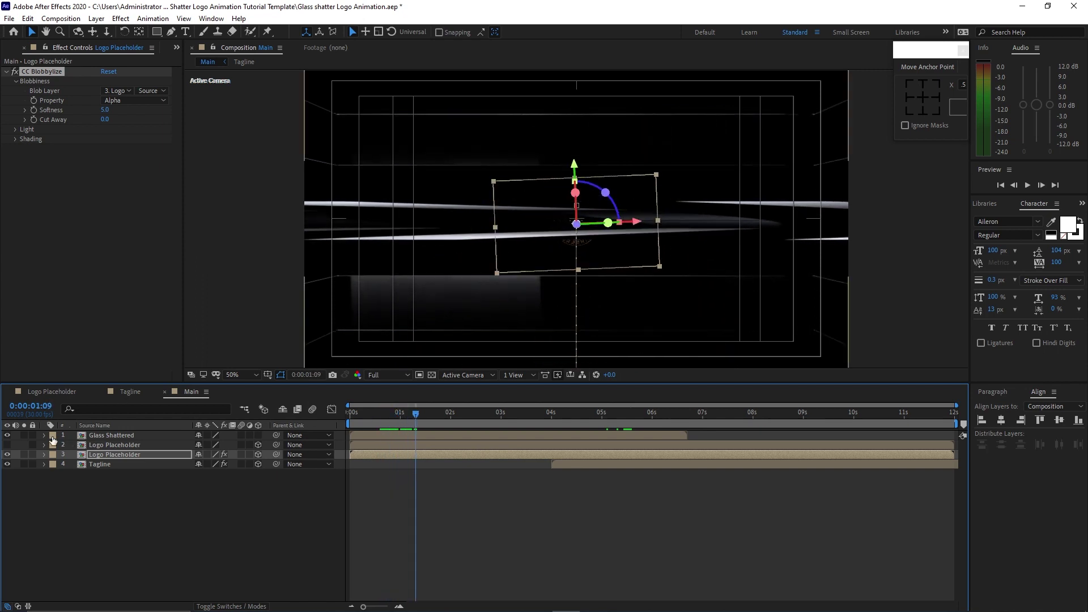
left_click(7, 435)
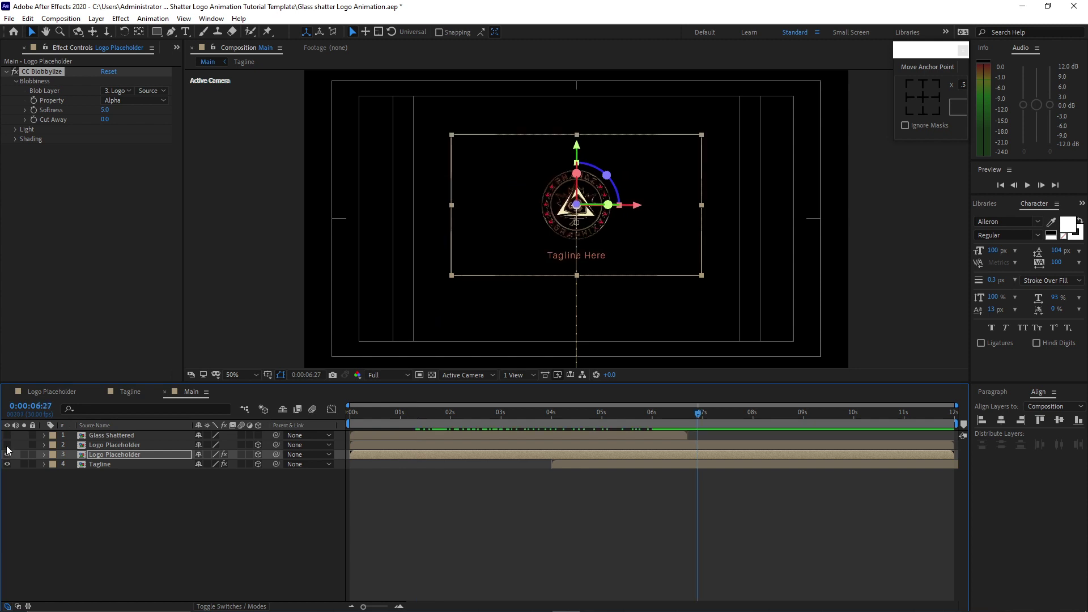
left_click(6, 445)
left_click(101, 447)
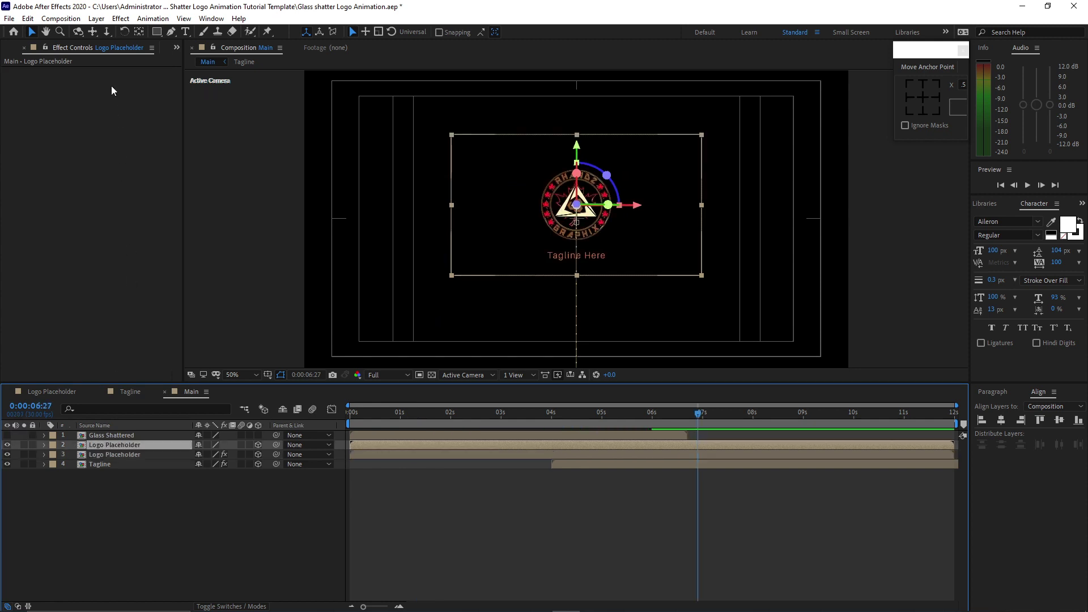
left_click(120, 18)
mouse_move(227, 185)
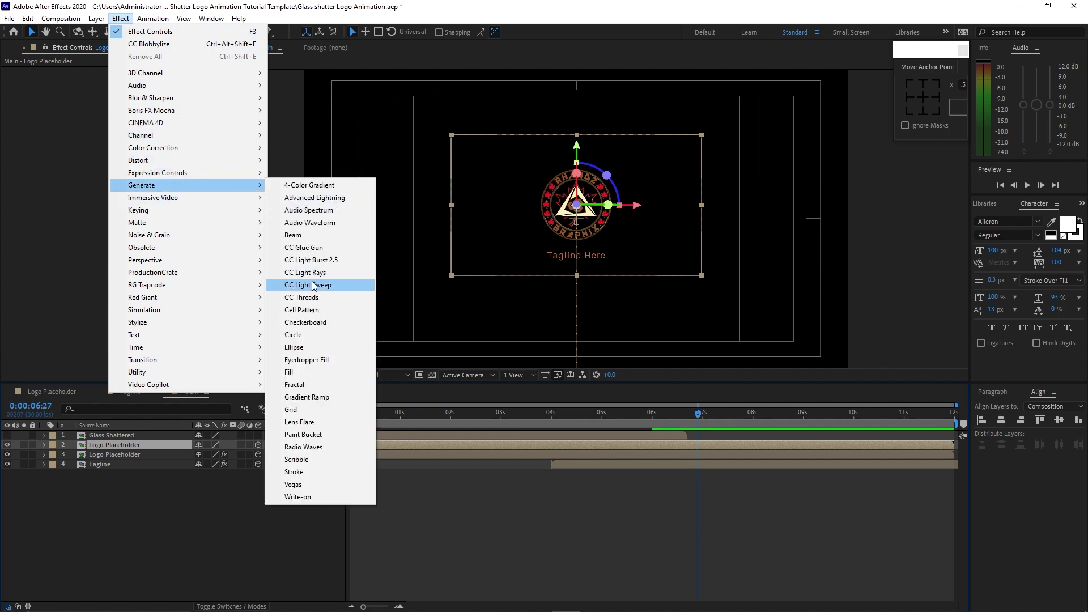
Step: Apply CC Light Sweep and keyframe its Center left of the logo at 7 seconds
left_click(314, 285)
left_click(650, 412)
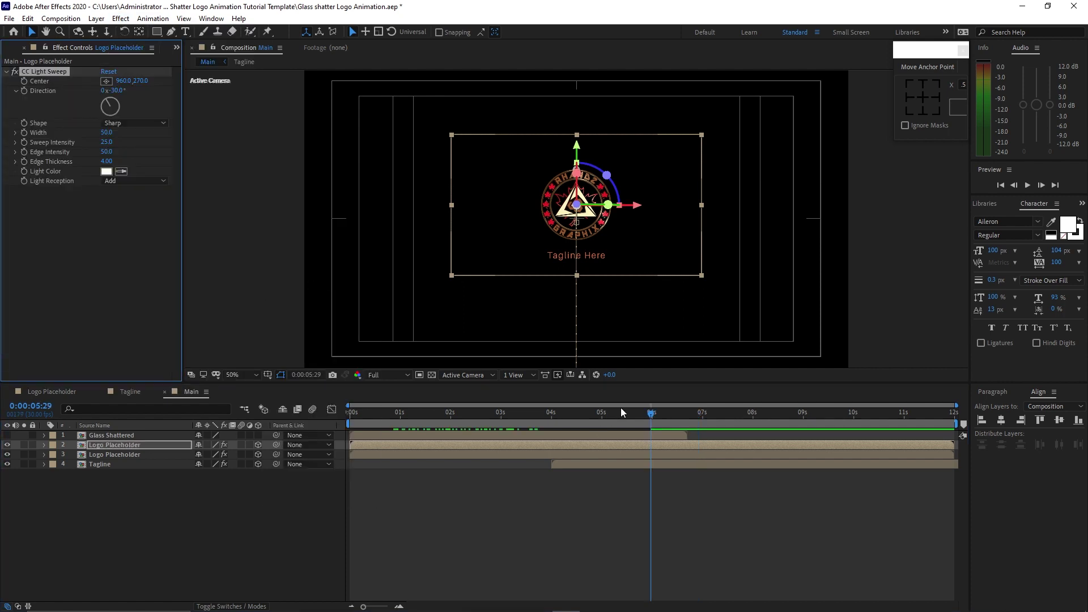
left_click_drag(651, 415, 701, 420)
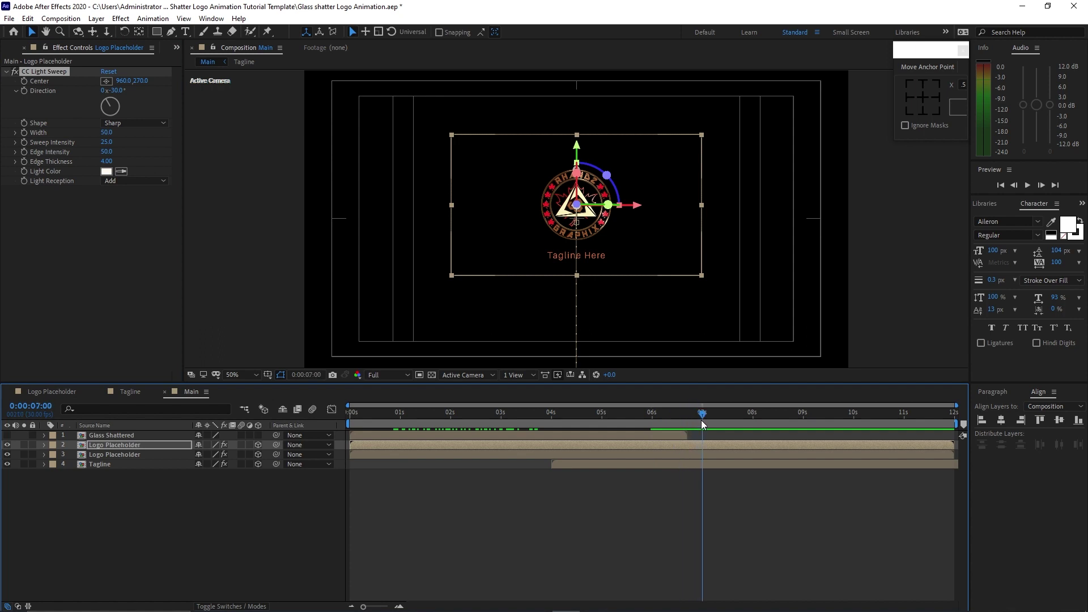
left_click(25, 80)
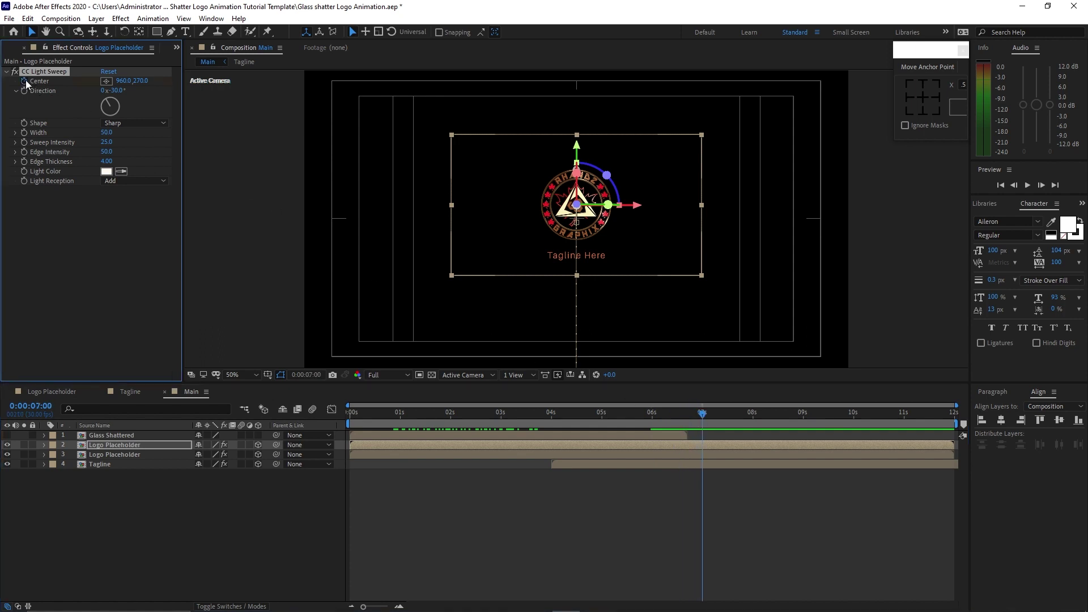
left_click(106, 81)
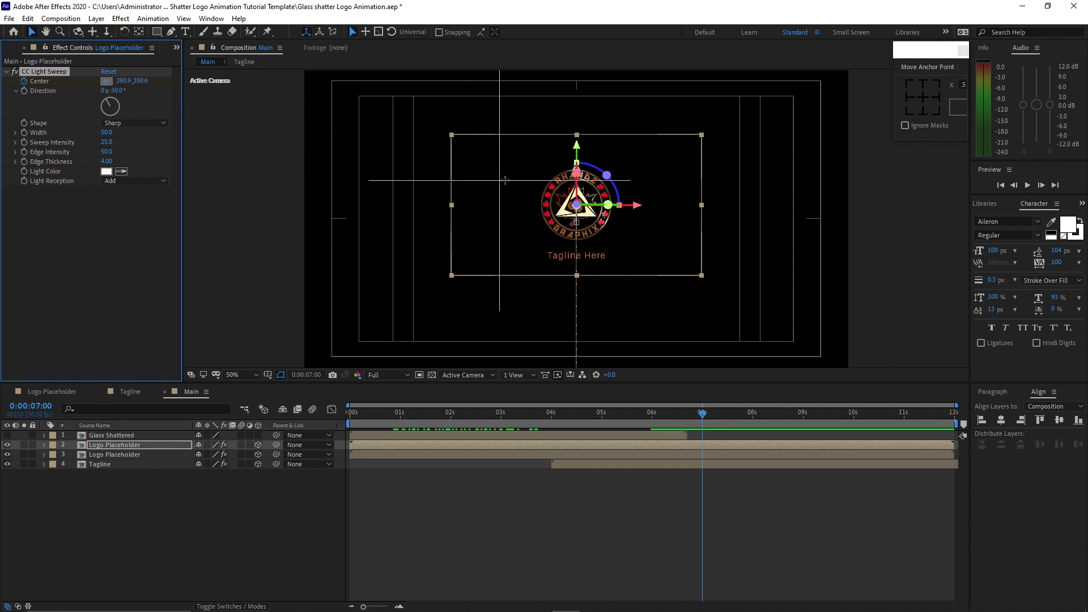
left_click(533, 166)
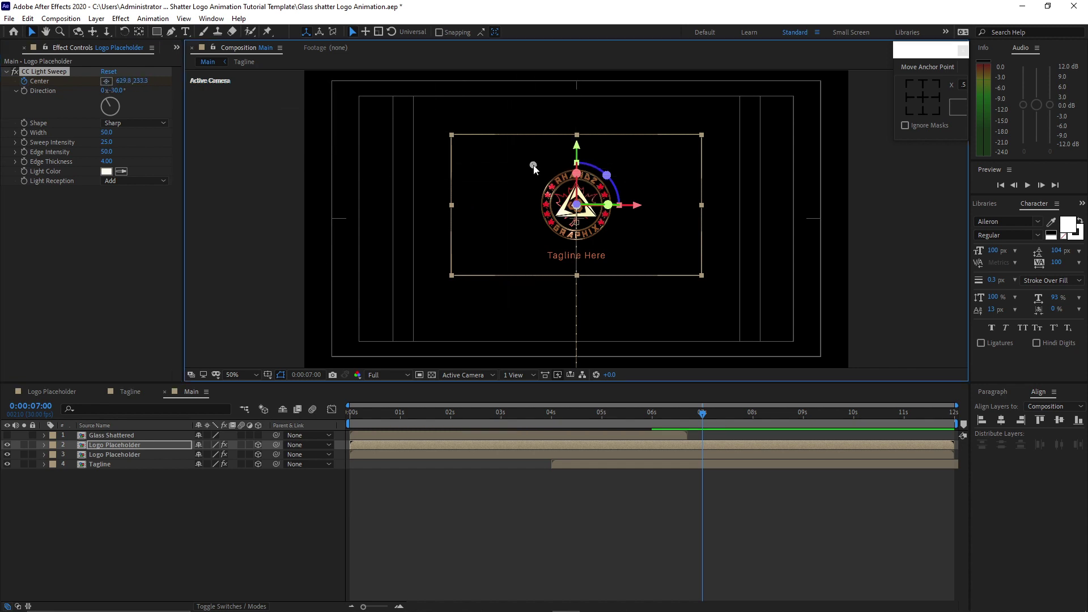
left_click_drag(533, 165, 506, 166)
Step: Move the sweep Center right of the logo at 10 seconds, ease both keyframes, and zoom to 25%
left_click_drag(703, 414, 854, 424)
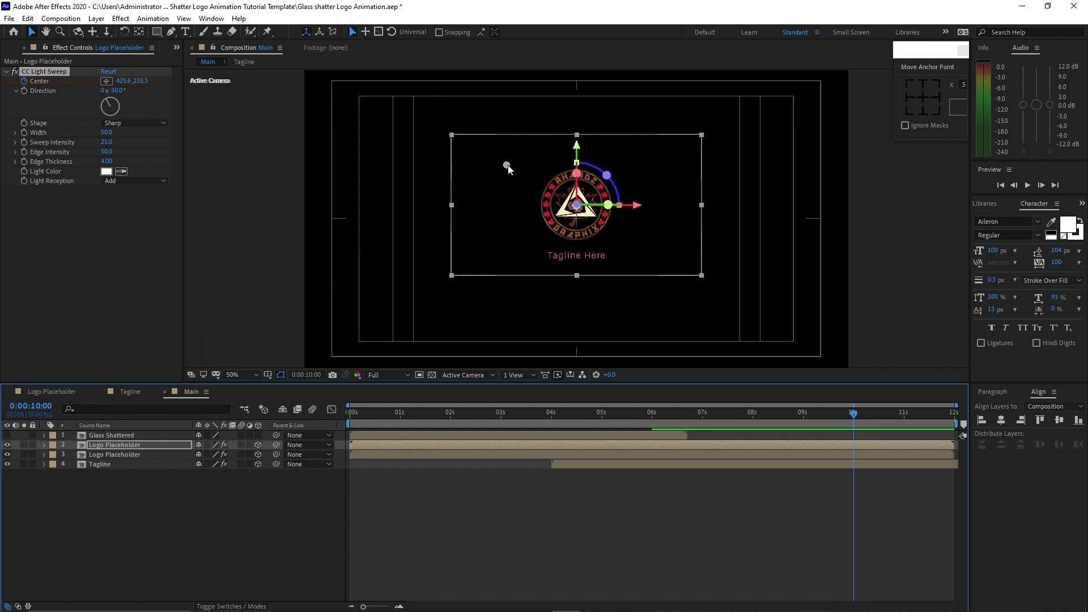
left_click_drag(506, 165, 625, 165)
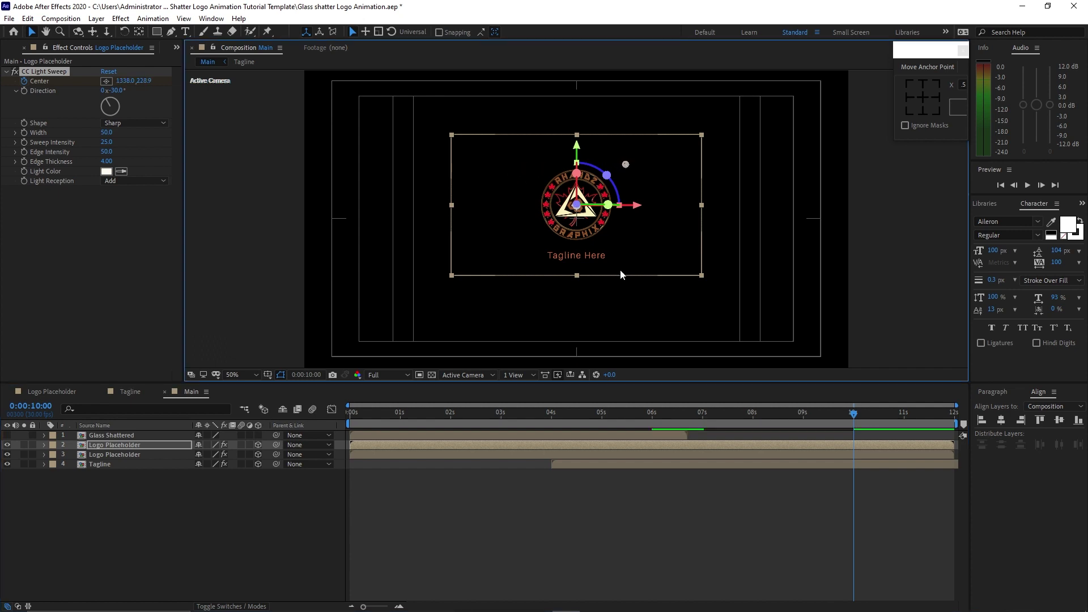
key("u")
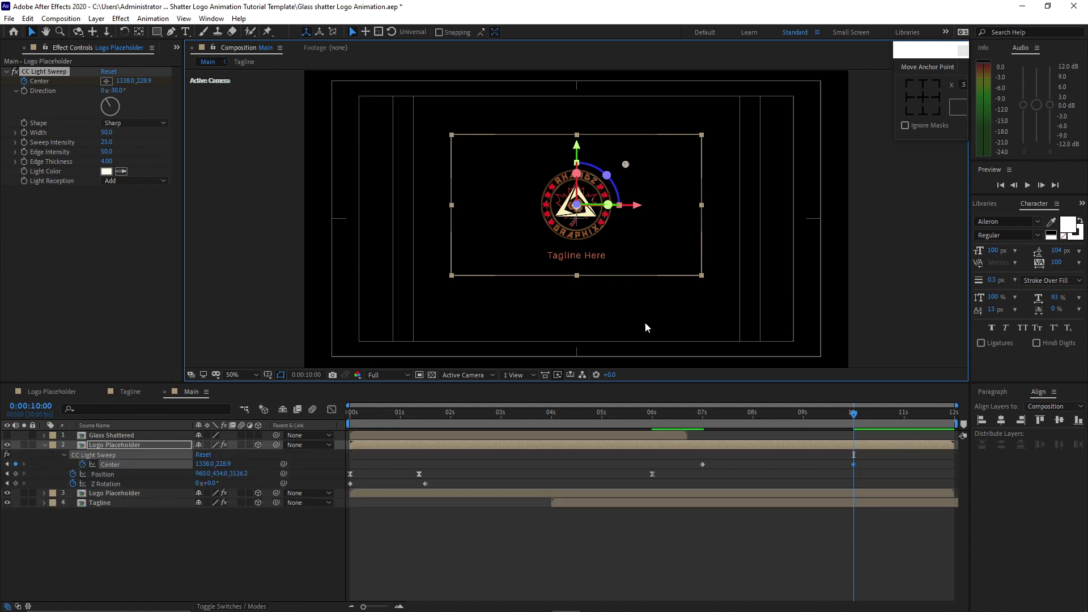
left_click_drag(678, 461, 860, 470)
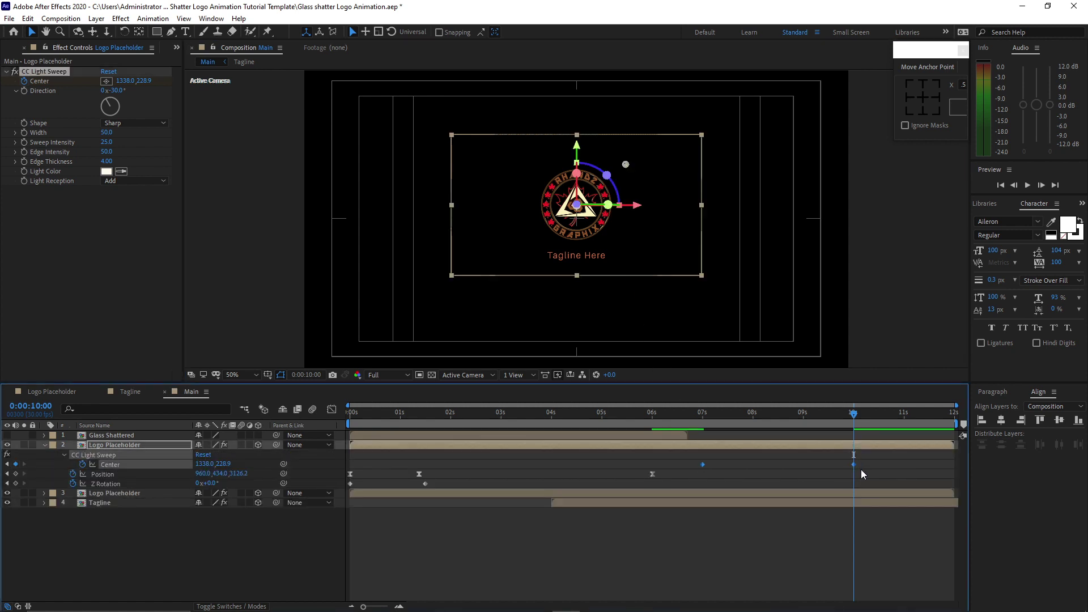
key("F9")
left_click(726, 535)
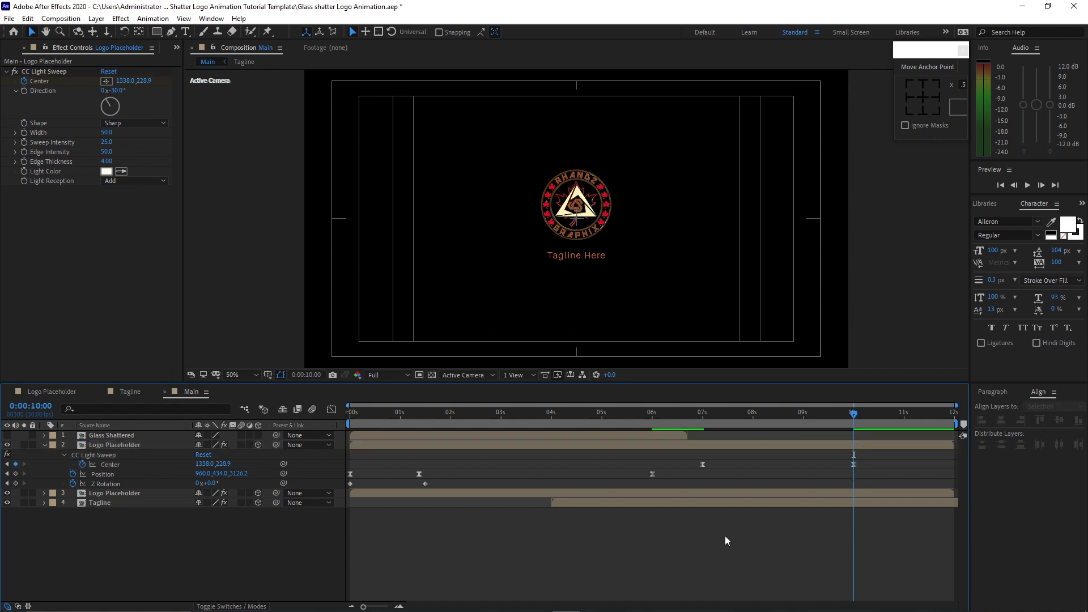
left_click(45, 445)
key("comma")
Step: Show Glass Shattered again and apply Tritone with midtones set to D5A363
left_click(6, 434)
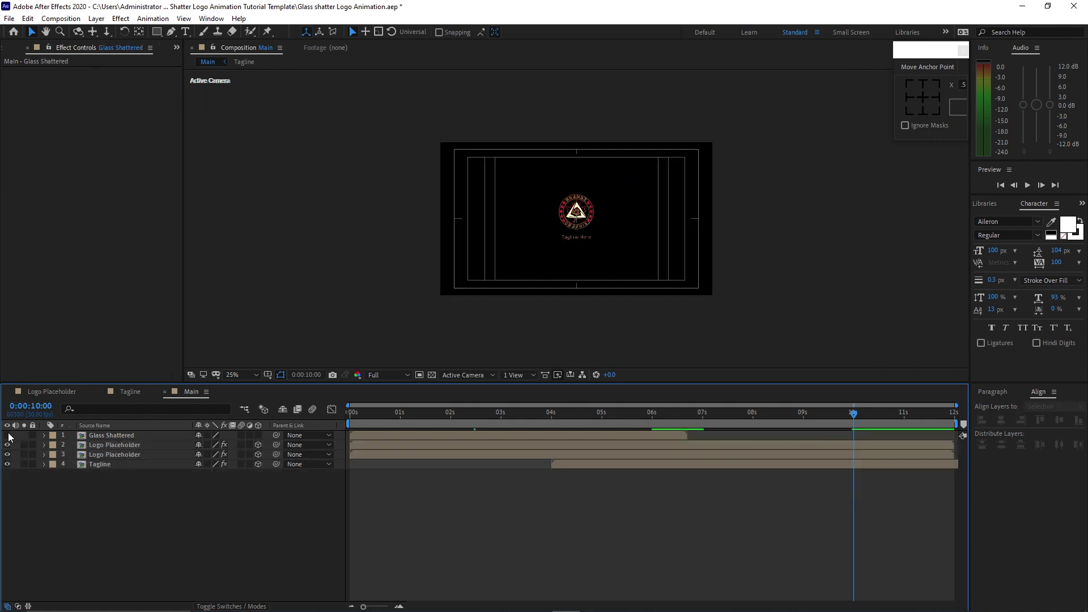
left_click(111, 436)
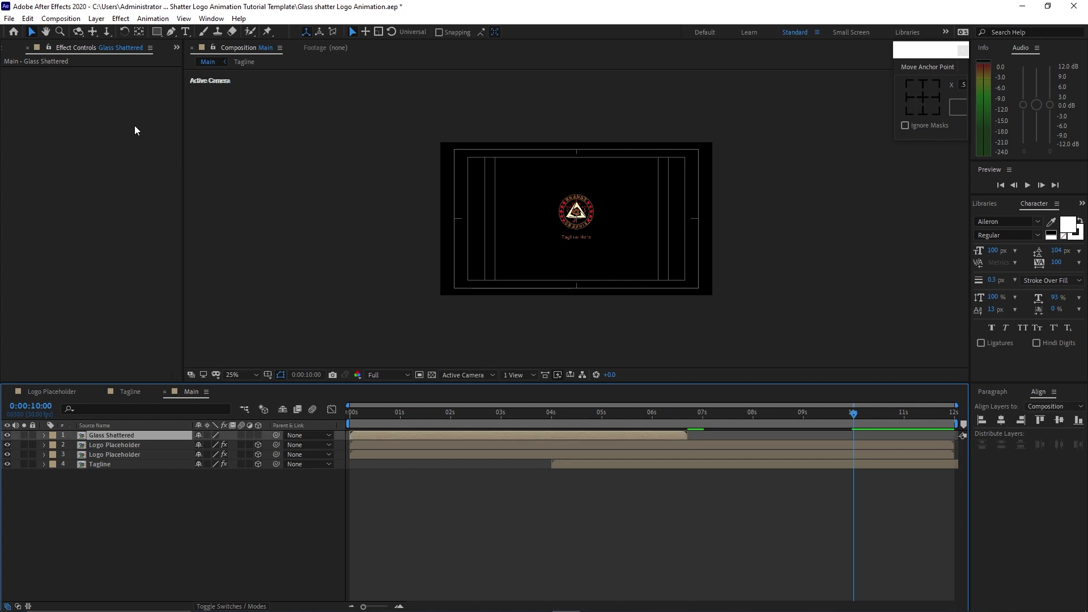
left_click(120, 19)
mouse_move(256, 149)
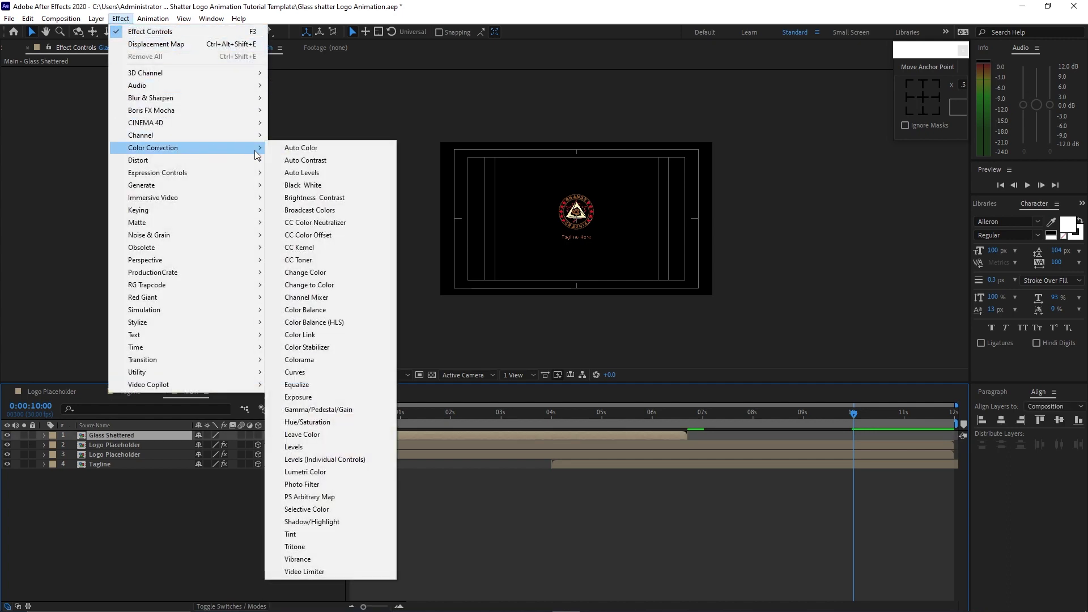
left_click(308, 547)
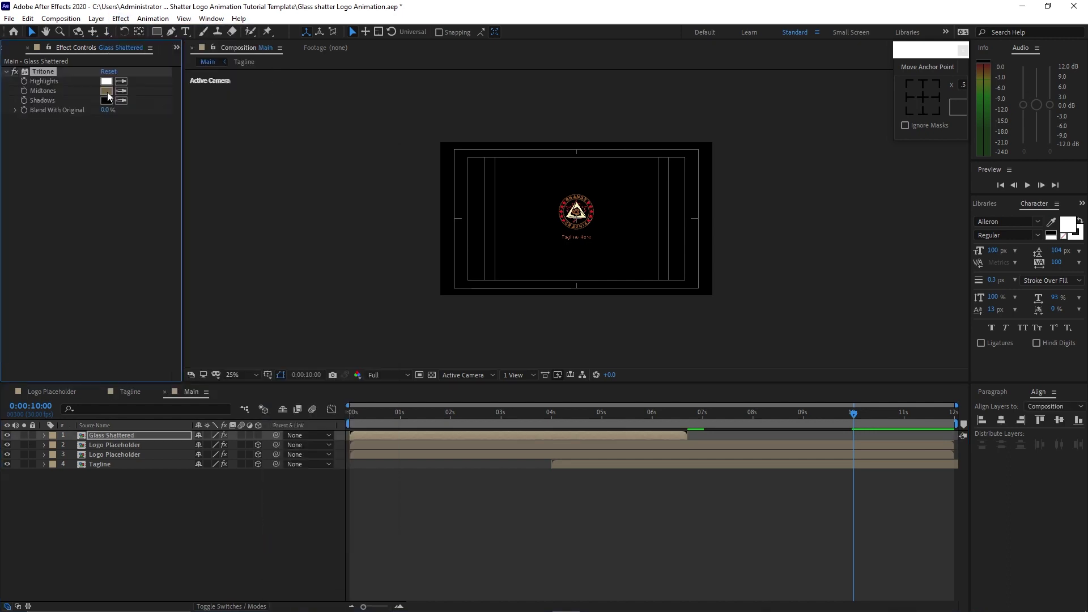
left_click(106, 91)
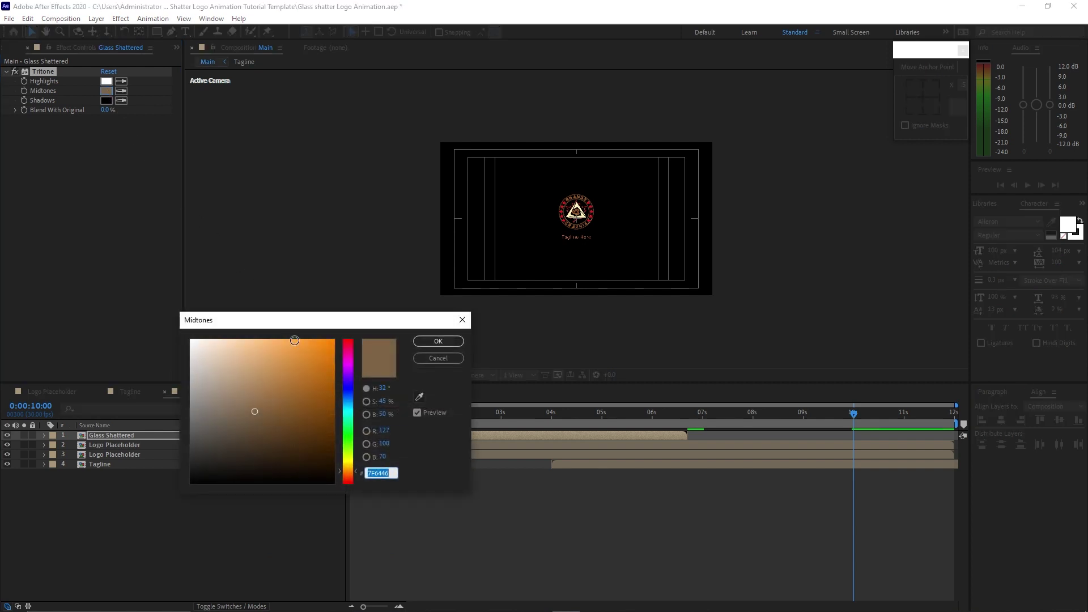
type("0D5A36")
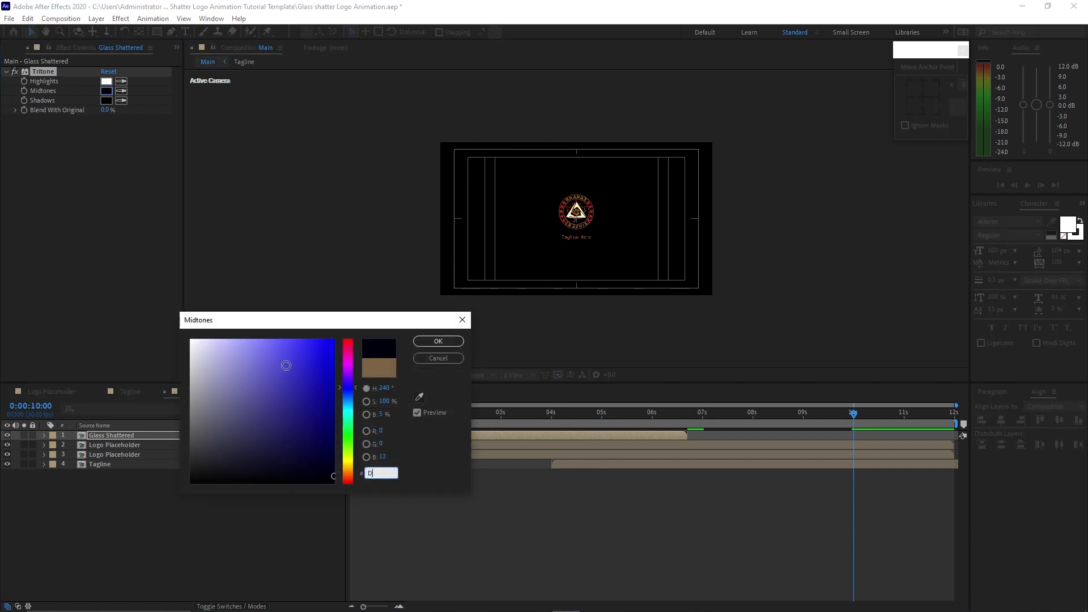
type("363")
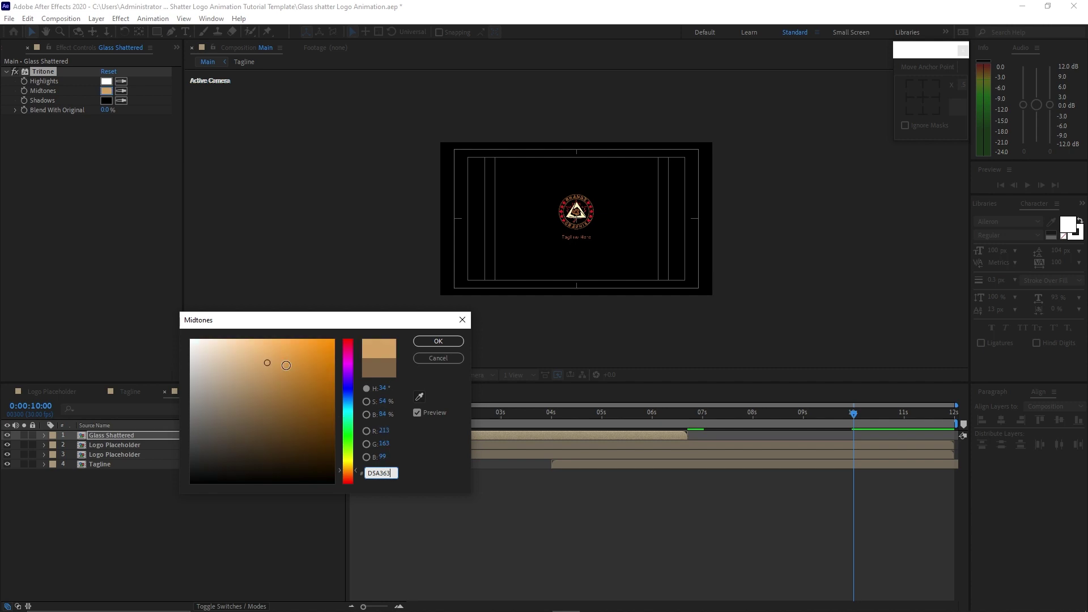
left_click(422, 341)
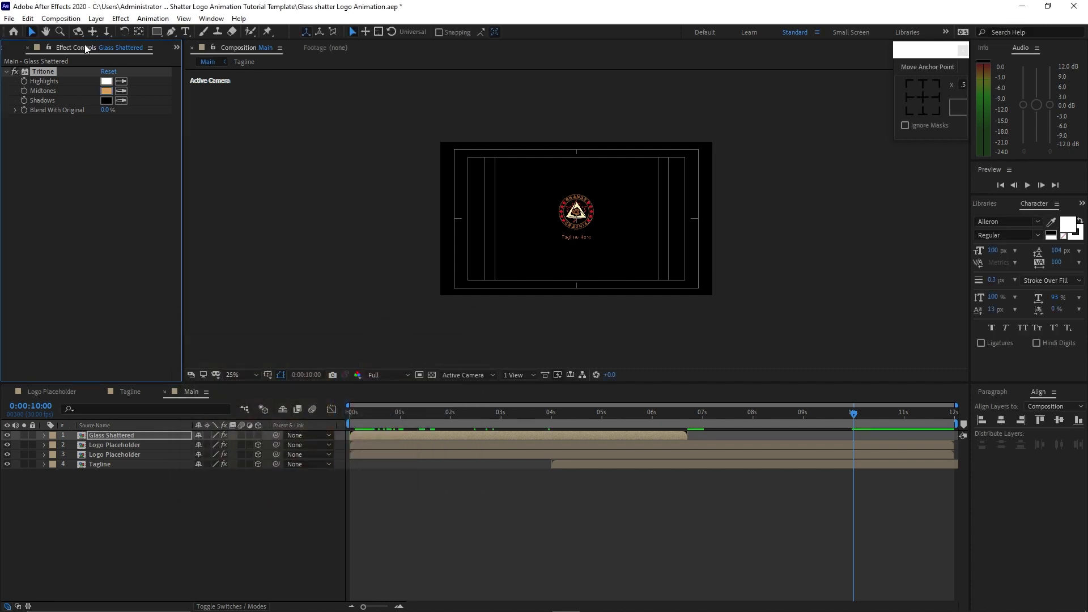
left_click(96, 18)
Step: Create a new adjustment layer and place it below Glass Shattered
mouse_move(114, 31)
left_click(317, 95)
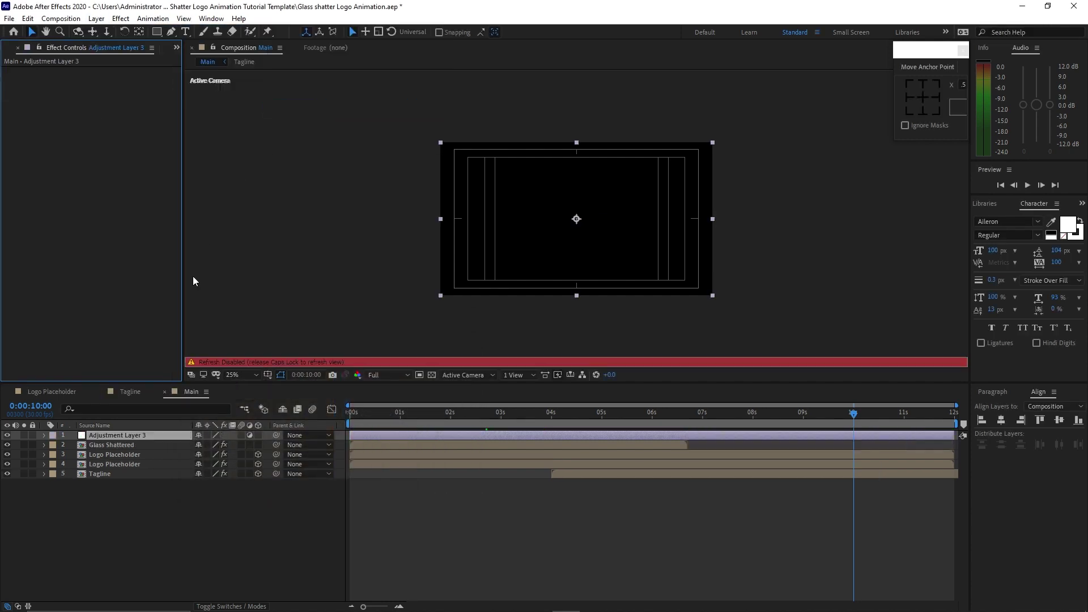
left_click_drag(138, 438, 138, 443)
key("Caps_Lock")
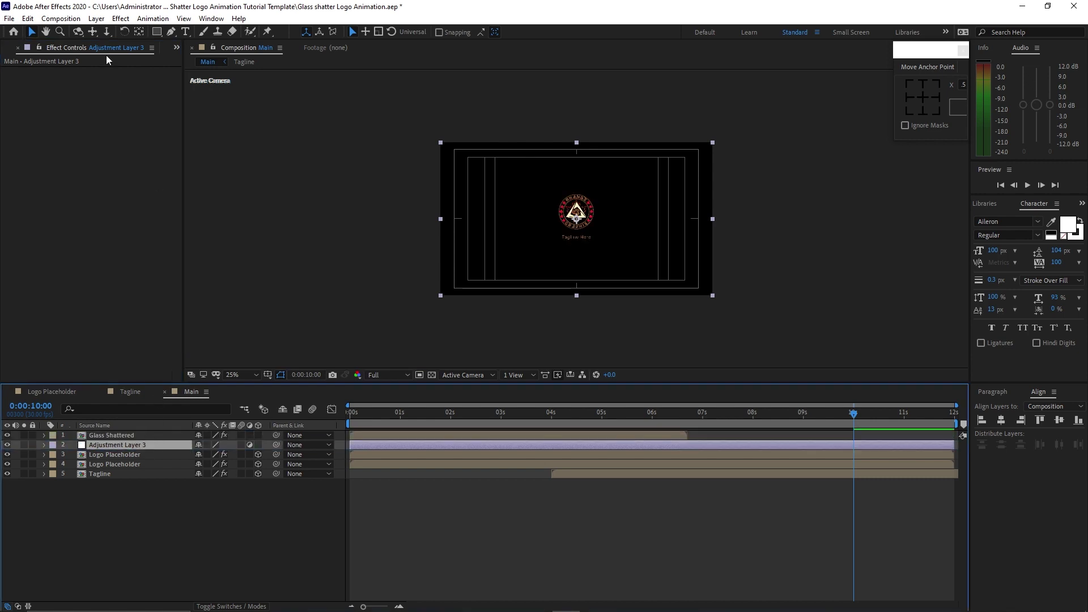
Step: Apply Displacement Map using Glass Shattered as map layer, max horizontal 237 and vertical -183
left_click(121, 19)
mouse_move(145, 161)
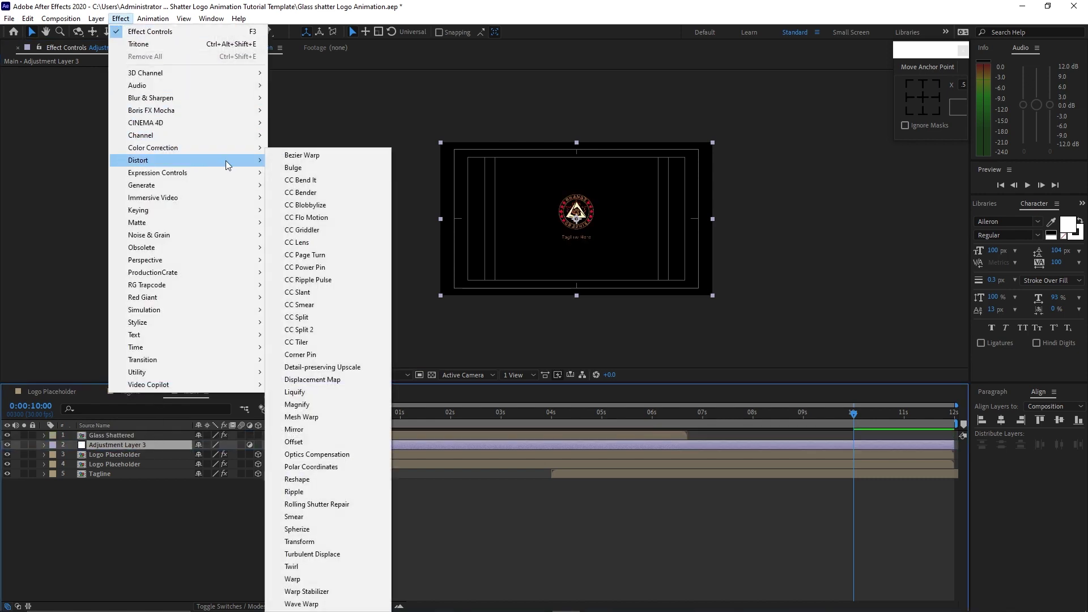
left_click(322, 379)
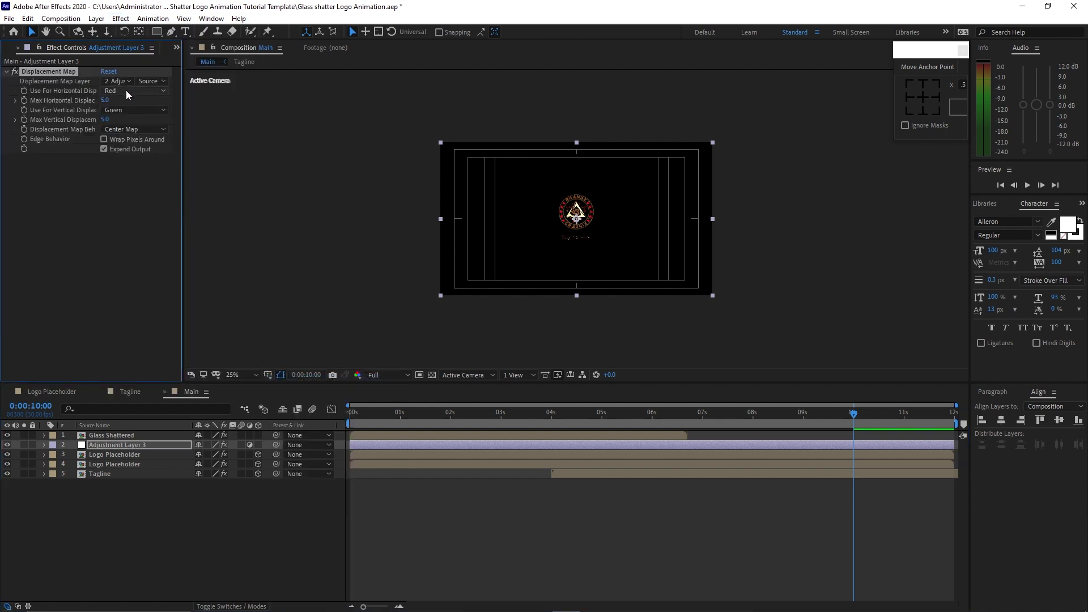
left_click(124, 80)
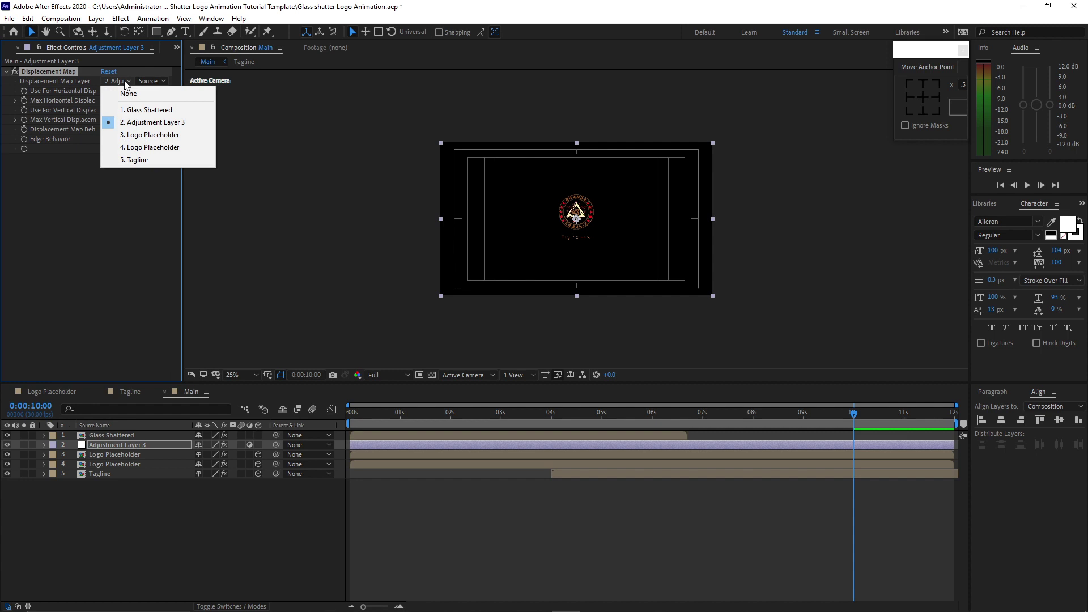
left_click(130, 110)
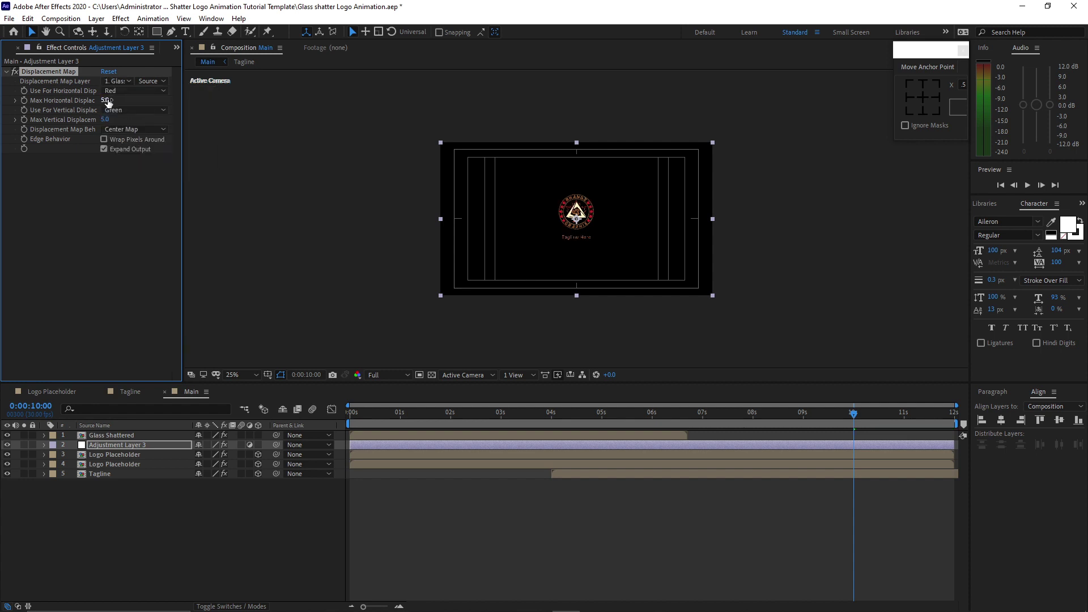
left_click(107, 100)
left_click(105, 120)
key("Return")
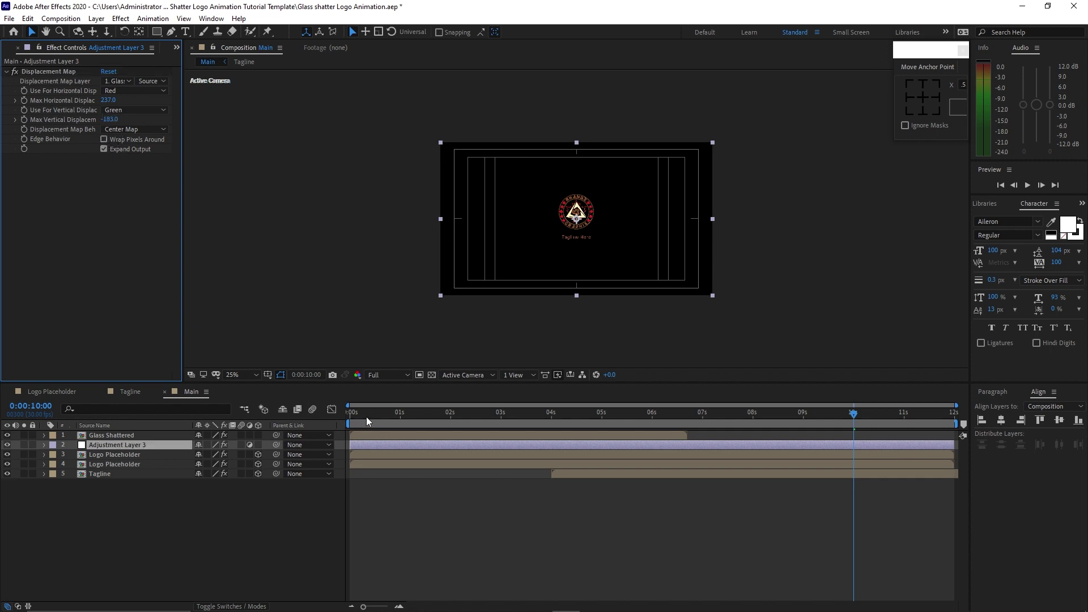
left_click_drag(366, 417, 561, 385)
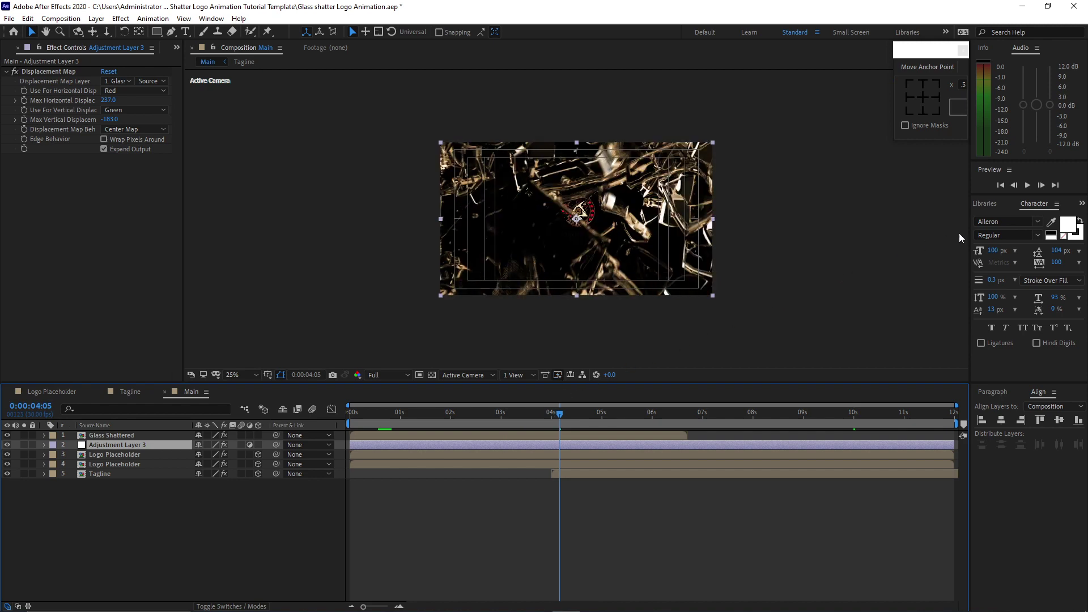
Step: Preview the Main comp through to the assembled logo and tagline, then stop playback
left_click(1030, 185)
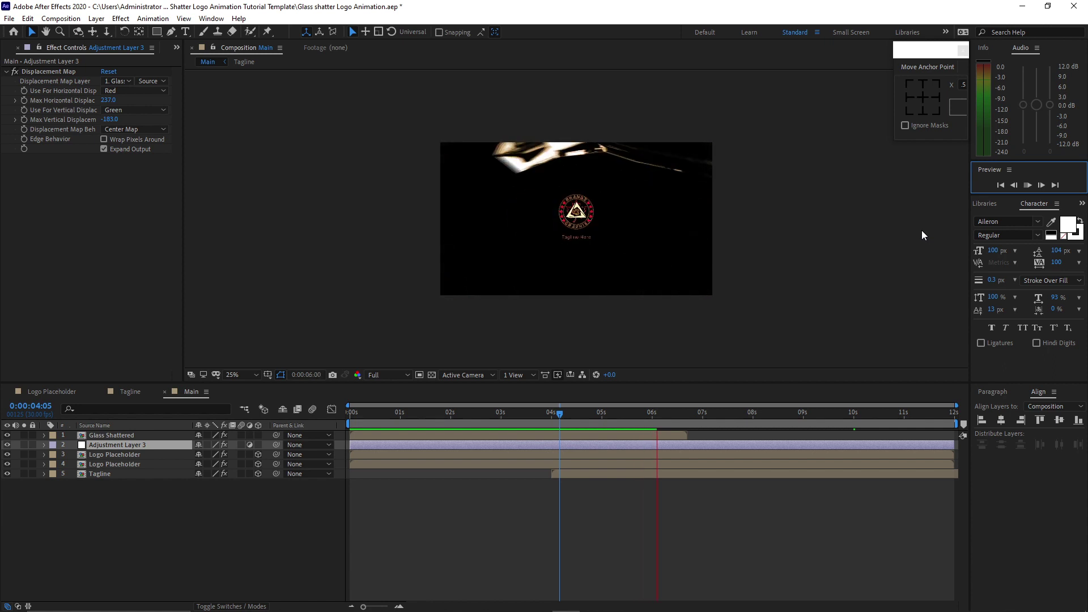
left_click(1024, 190)
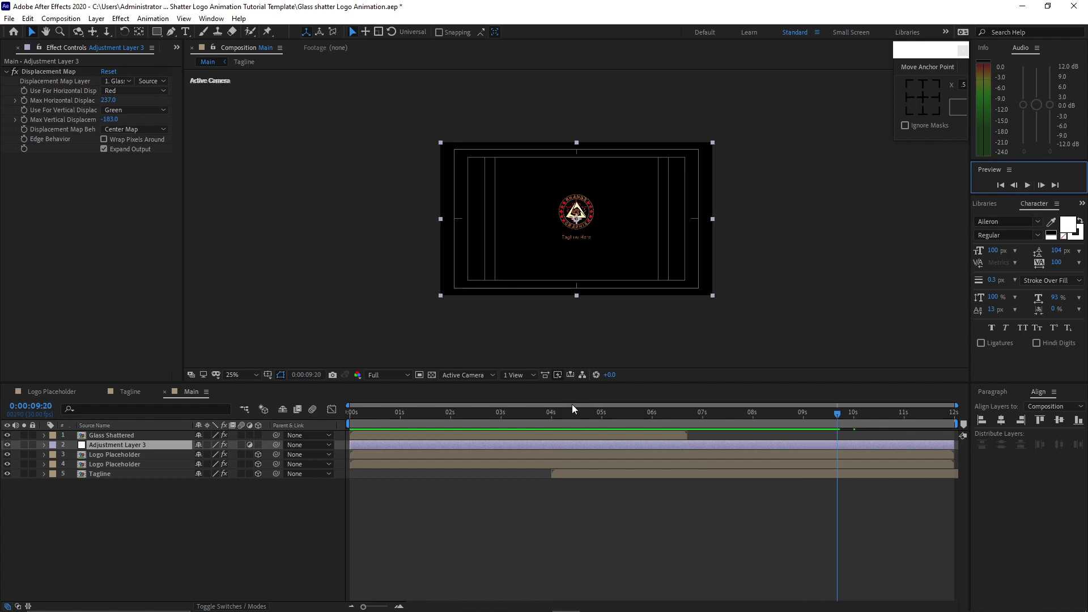
left_click(509, 448)
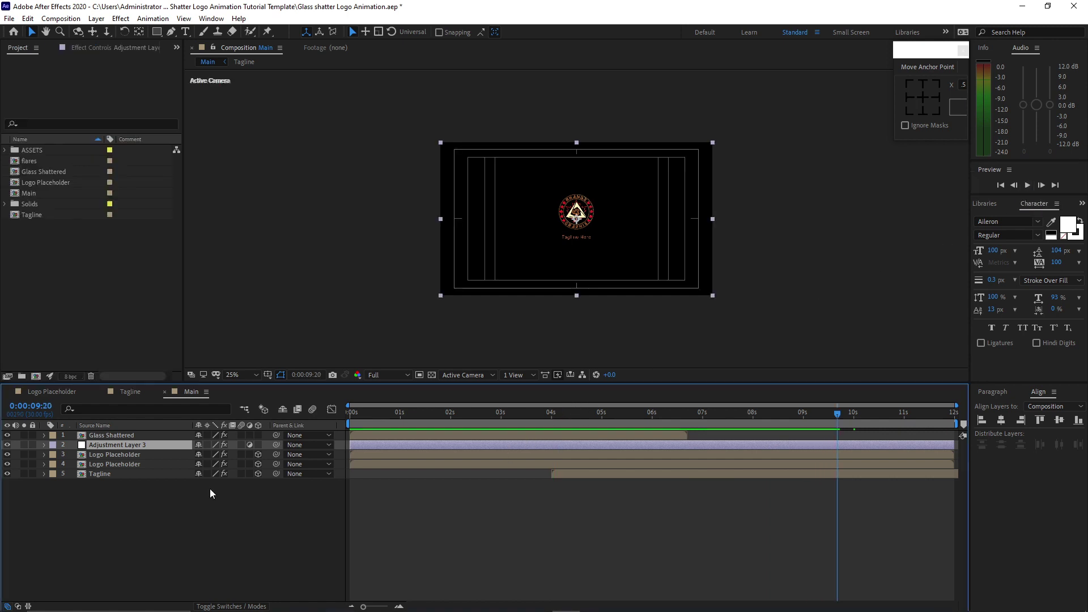
Step: Rename Adjustment Layer 3 to Adjustment Layer 1
right_click(148, 445)
left_click(187, 421)
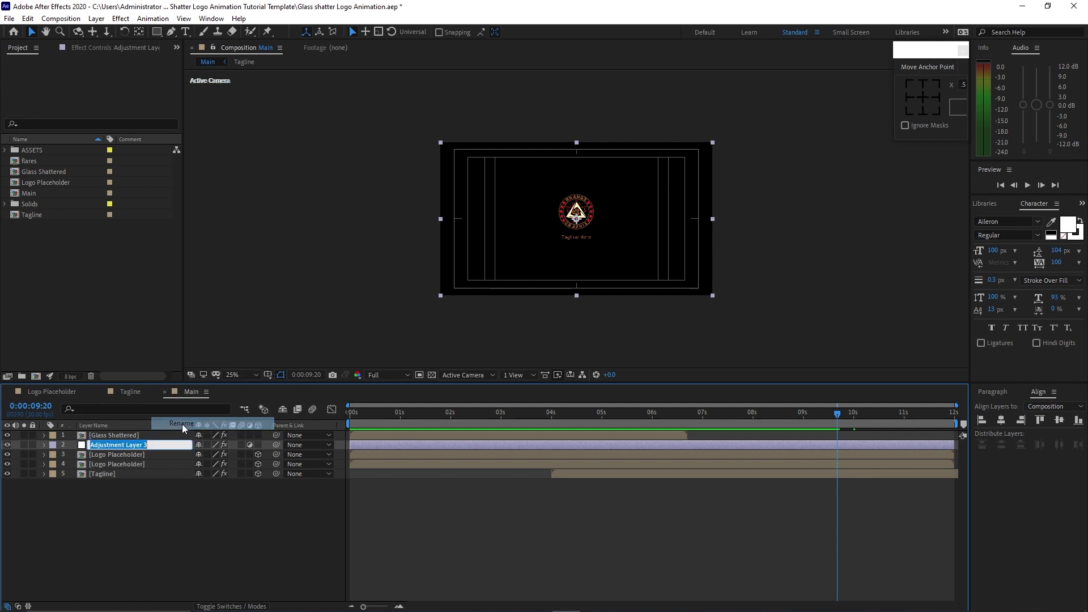
left_click(146, 446)
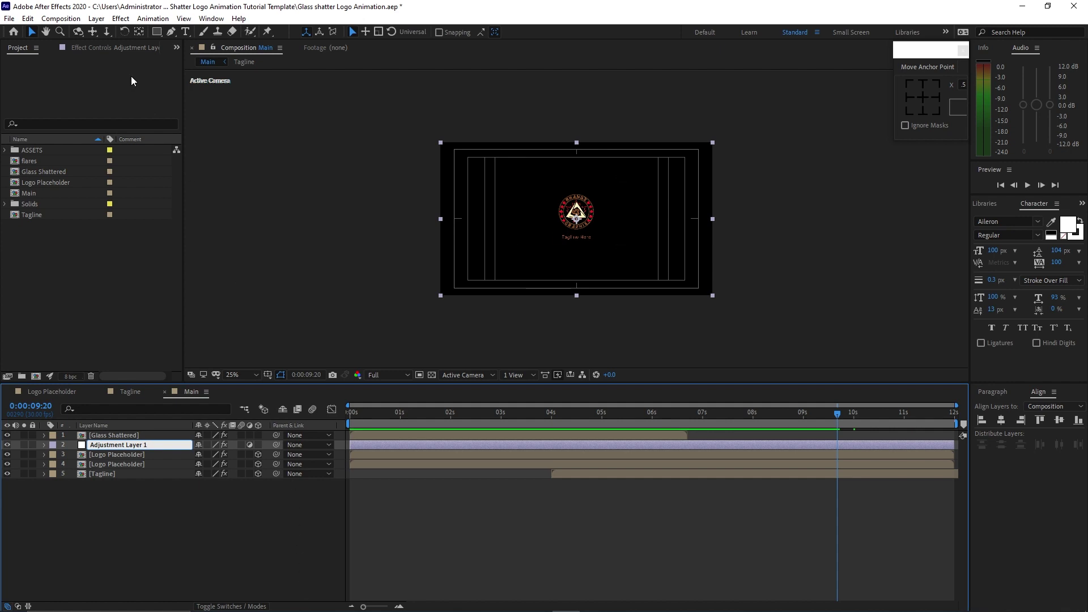
Step: Add a new adjustment layer and move it to the top of the Main stack
left_click(96, 18)
mouse_move(177, 34)
left_click(296, 107)
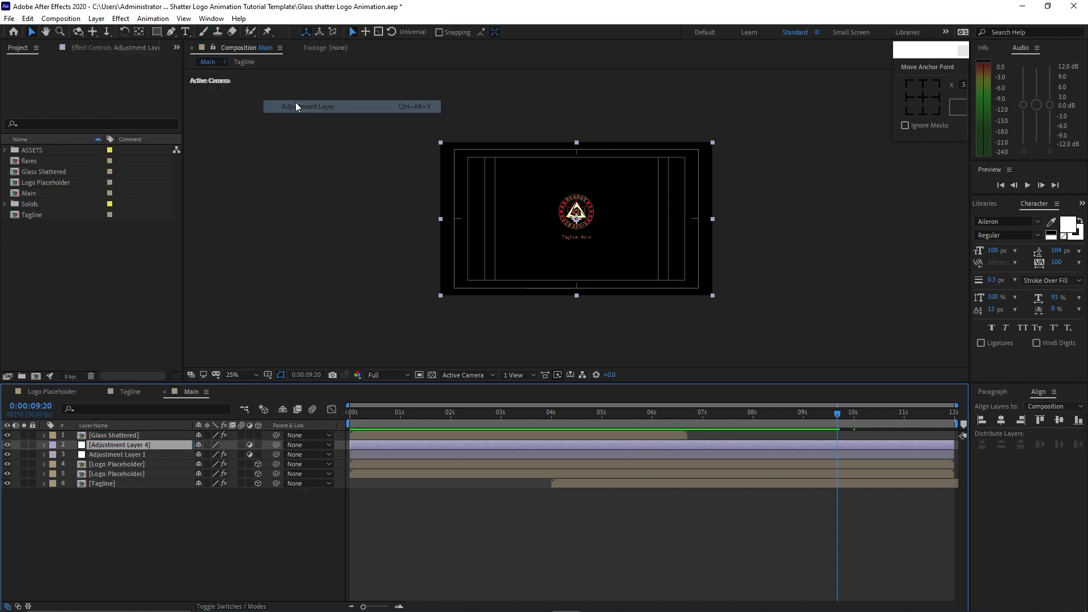
left_click_drag(114, 445, 120, 434)
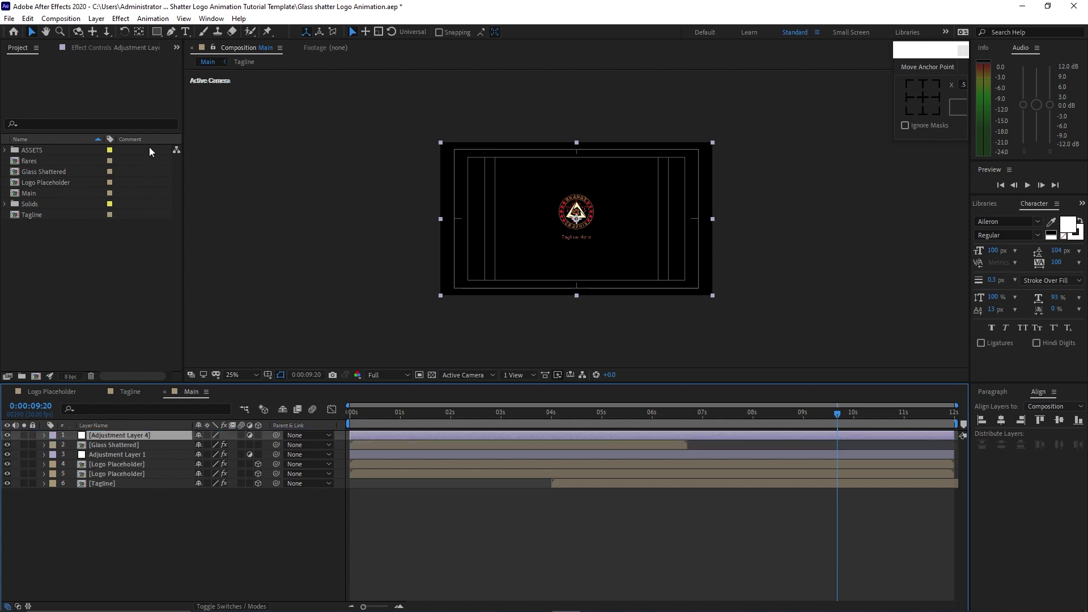
left_click(120, 18)
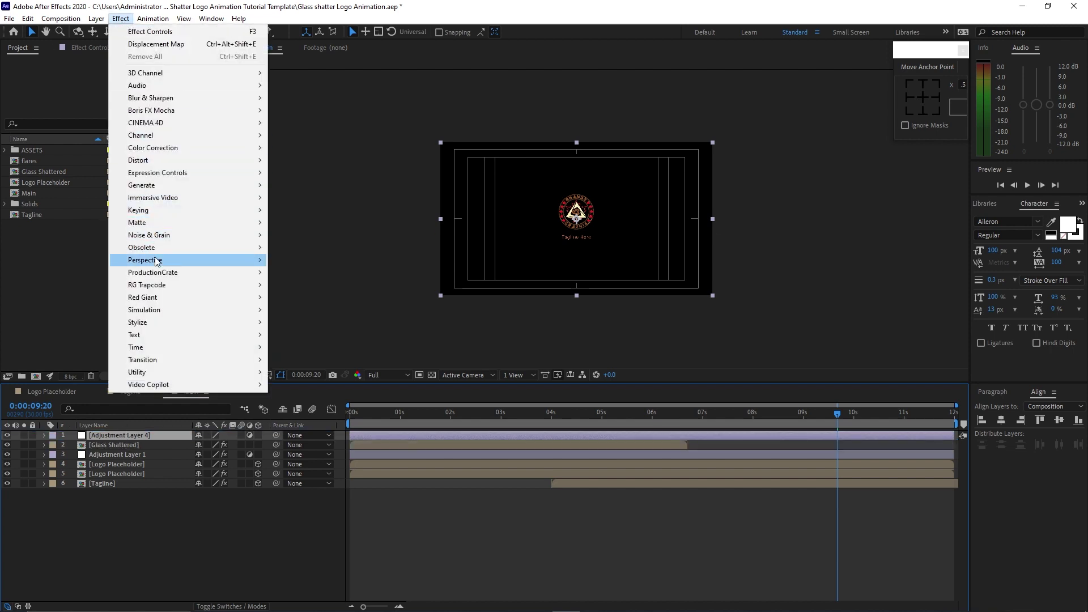
Step: Add Glow with radius 180 to Adjustment Layer 4, then duplicate it as Glow 2 with radius 289
mouse_move(159, 324)
left_click(288, 228)
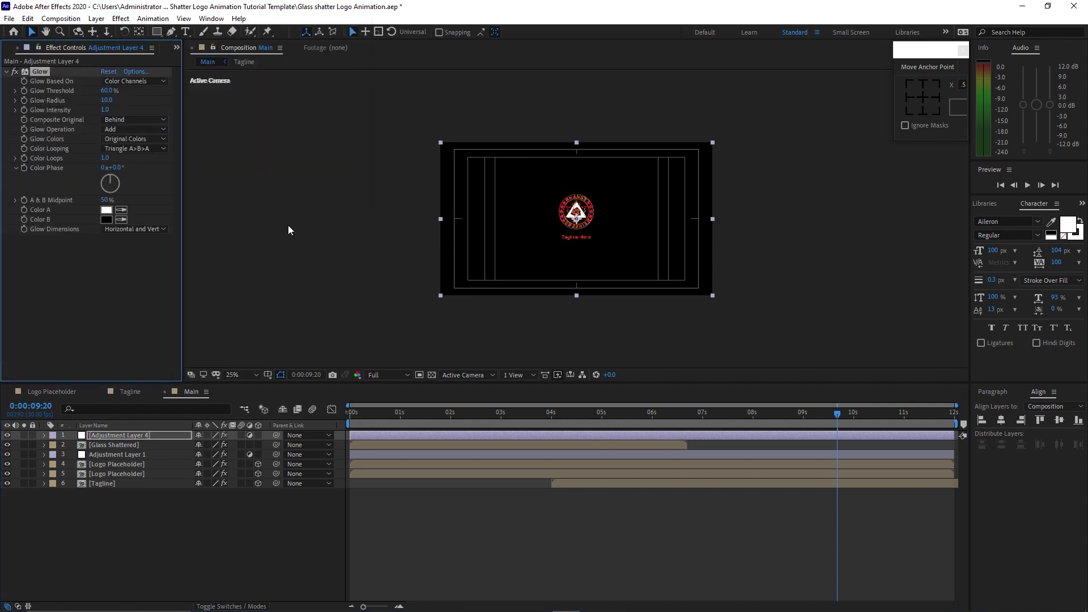
left_click(107, 101)
type("180")
left_click(28, 18)
left_click(69, 164)
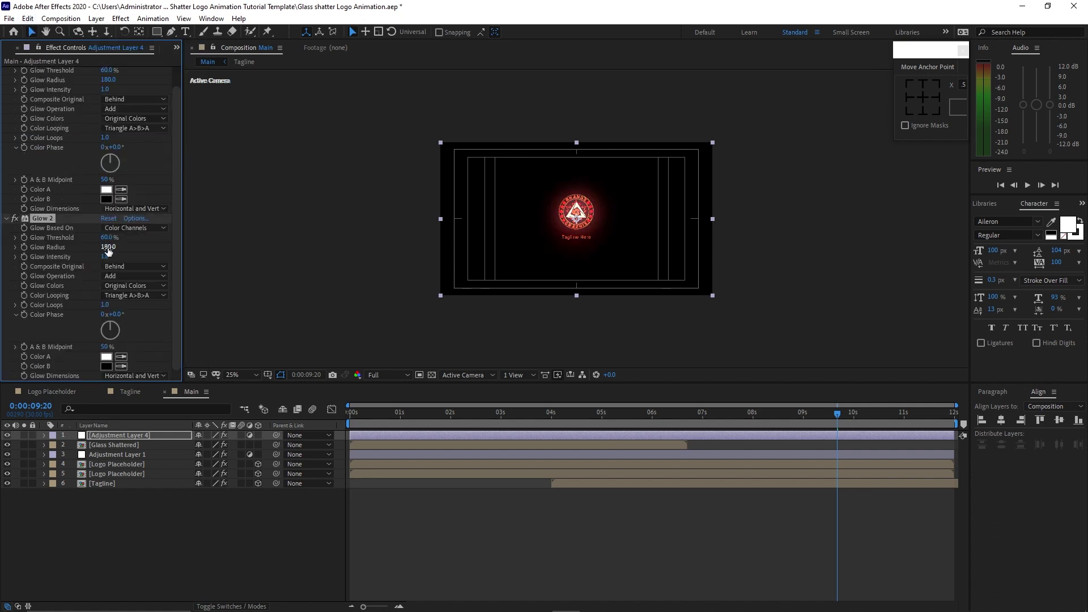
left_click(108, 248)
type("289")
left_click(205, 274)
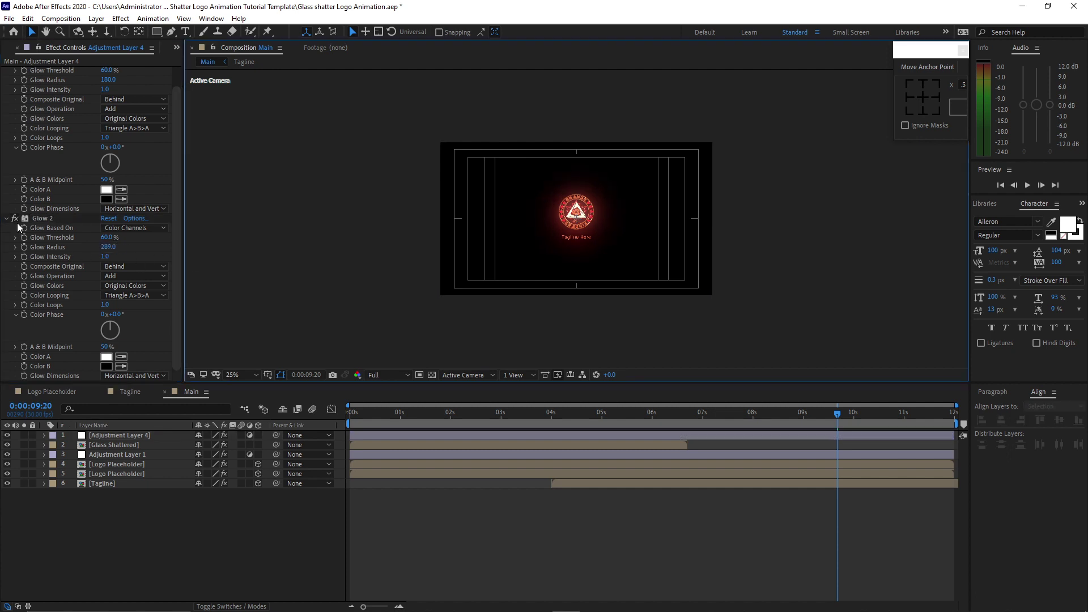
Step: Bring up the Project panel and select the flares footage
left_click(177, 47)
left_click(205, 61)
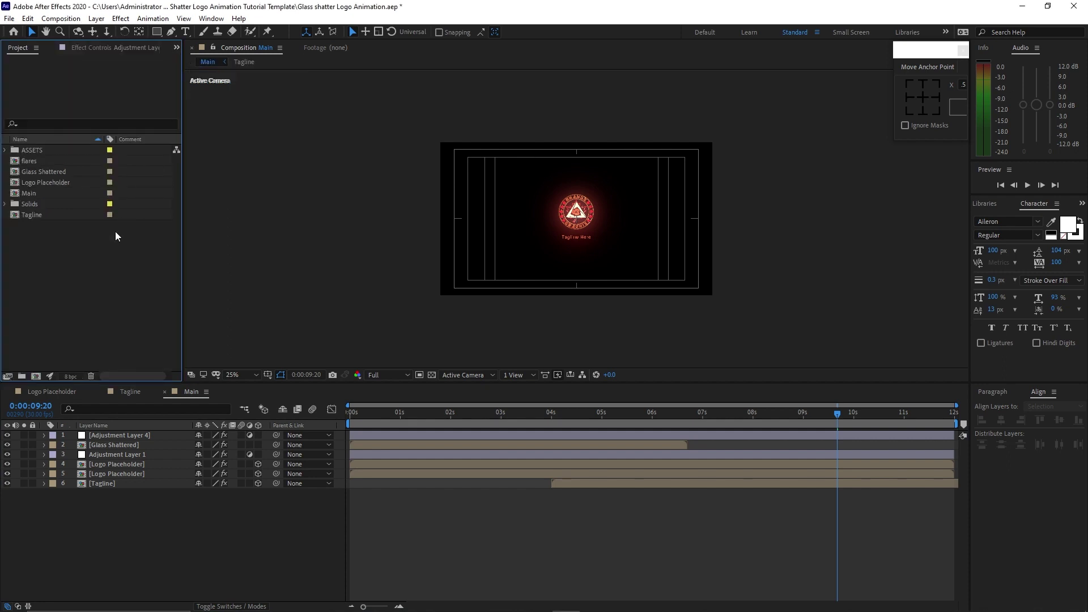
left_click(32, 161)
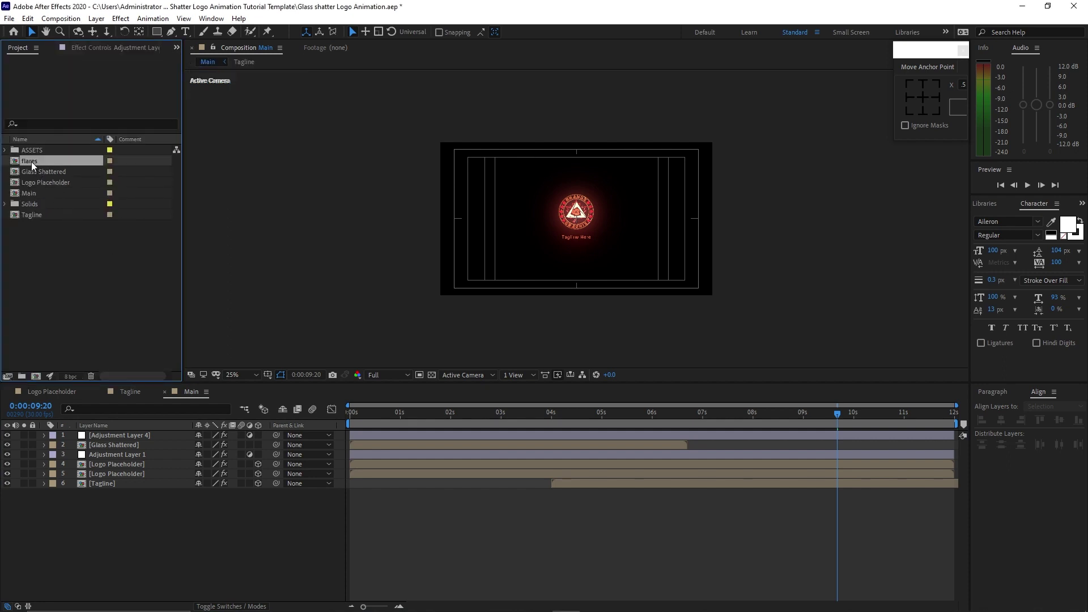
Step: Add the flares footage as Main's top layer and apply a Tritone effect to it
left_click_drag(31, 162, 84, 435)
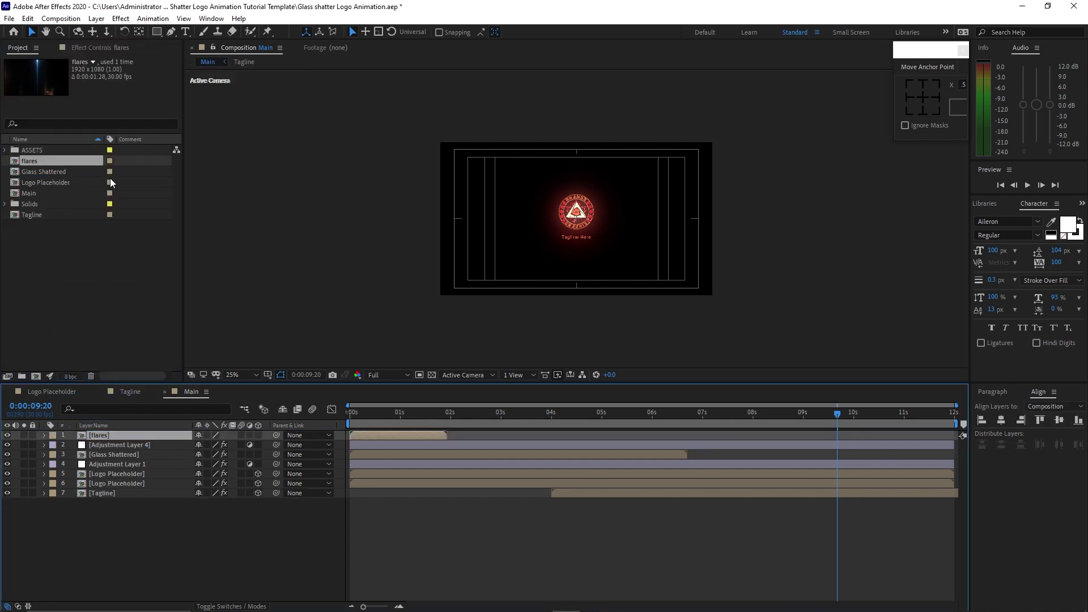
left_click(120, 19)
mouse_move(149, 148)
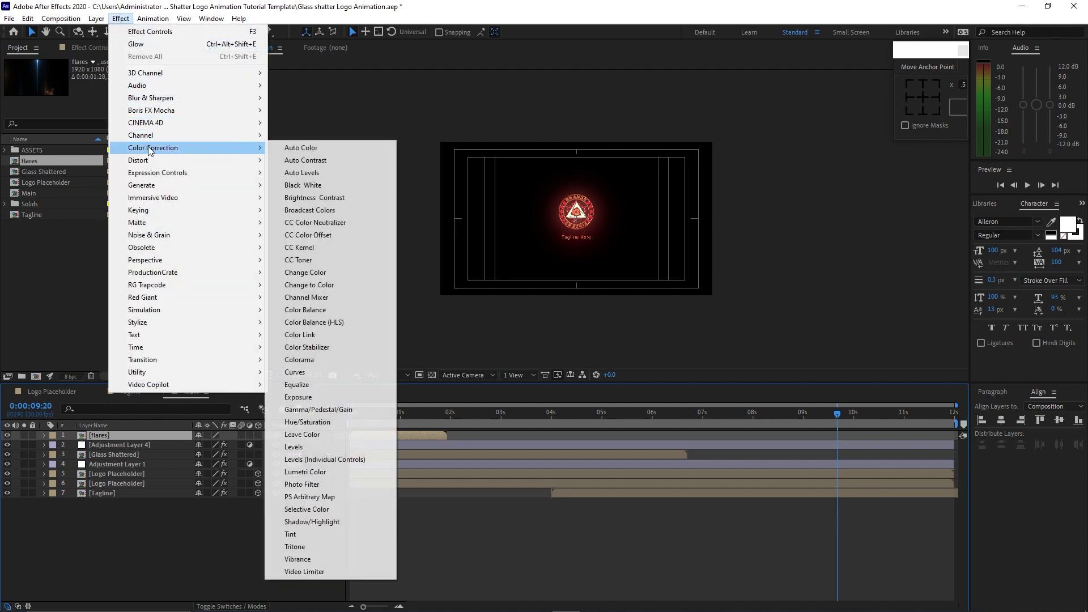
left_click(295, 546)
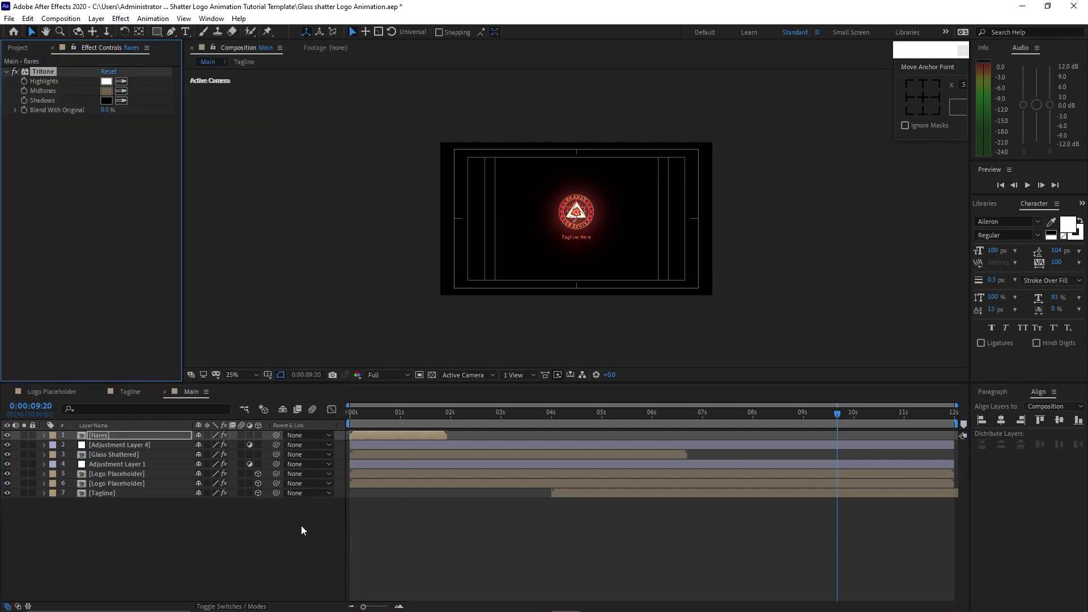
Step: Copy Glass Shattered's D5A363 midtone hex into the flares Tritone midtones, then return to the start
left_click(138, 454)
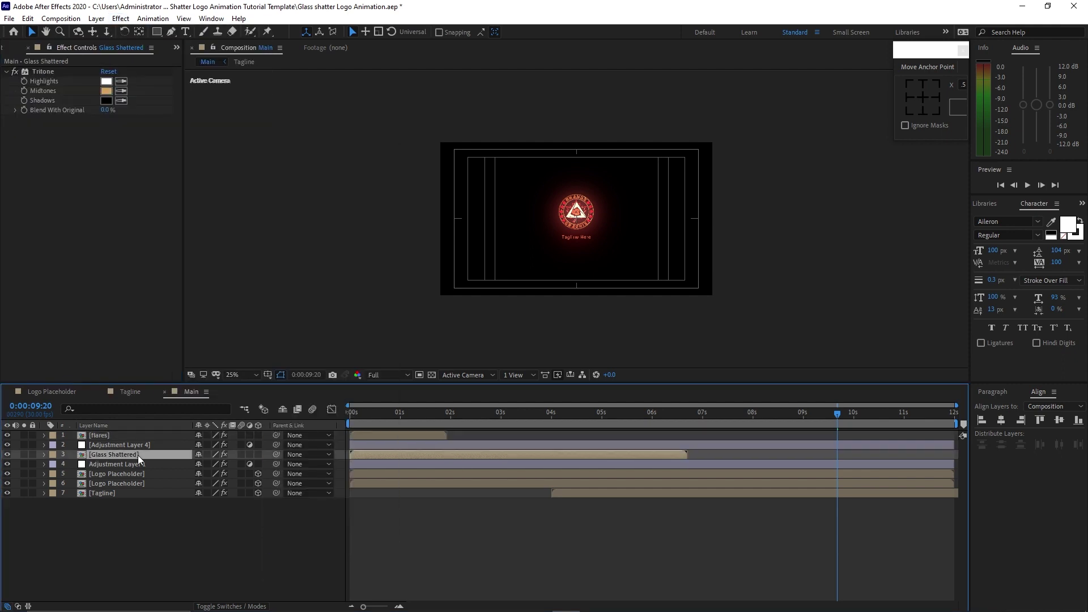
left_click(106, 90)
right_click(376, 474)
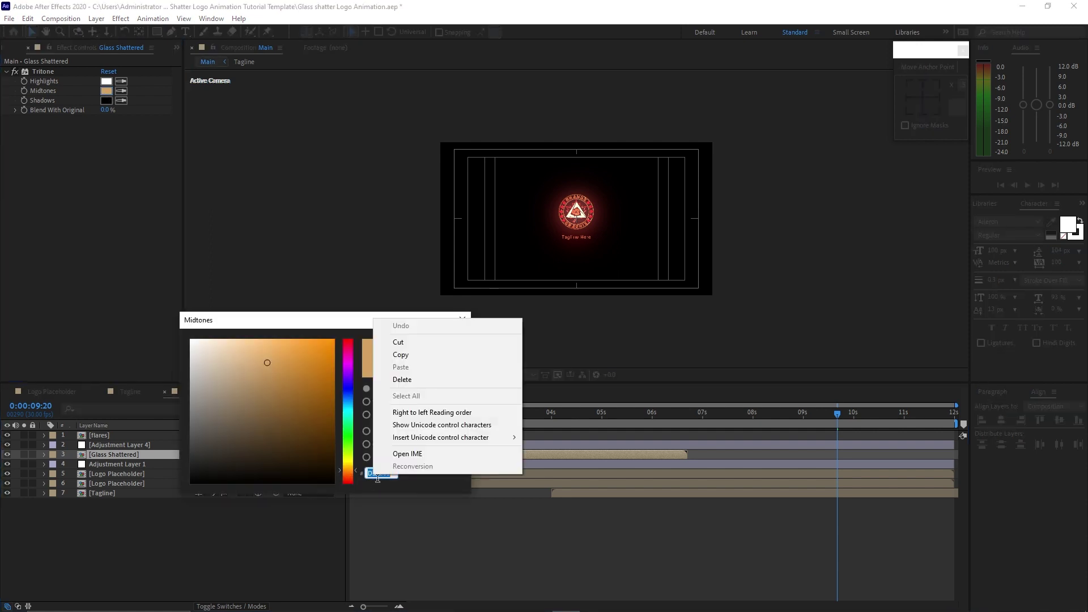
left_click(391, 355)
left_click(416, 356)
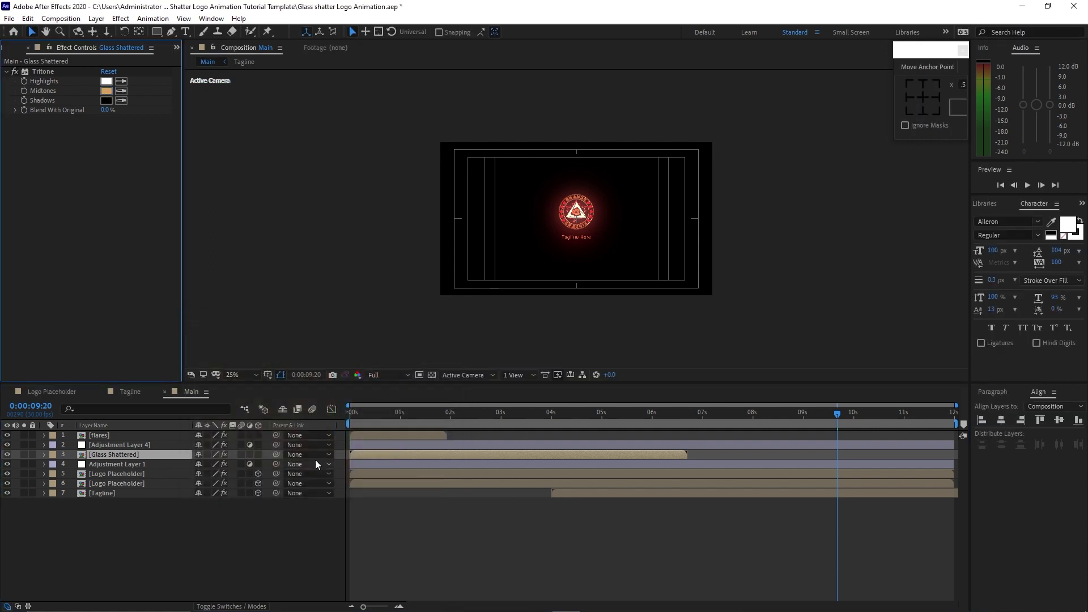
left_click(143, 435)
left_click(106, 91)
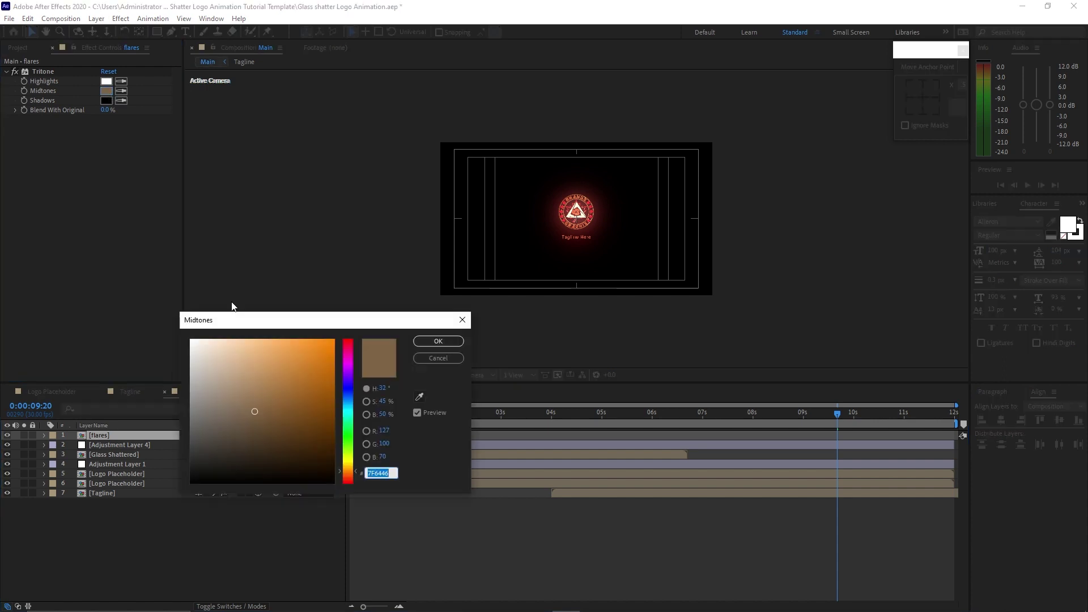
right_click(374, 470)
left_click(399, 363)
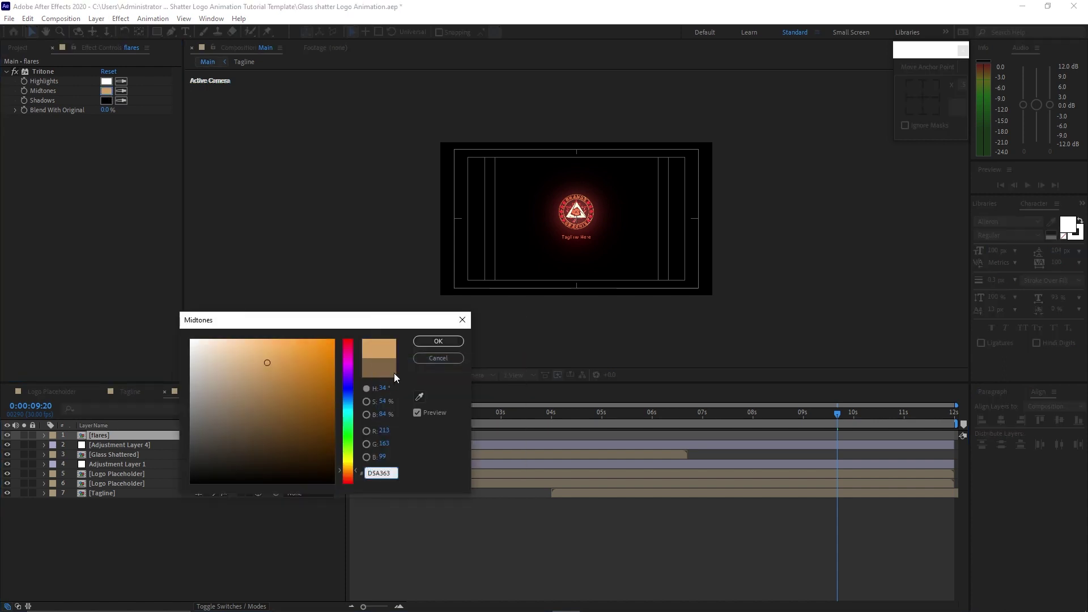
left_click(419, 342)
mouse_move(362, 412)
left_mouse_down()
mouse_move(398, 415)
mouse_move(346, 418)
left_mouse_up()
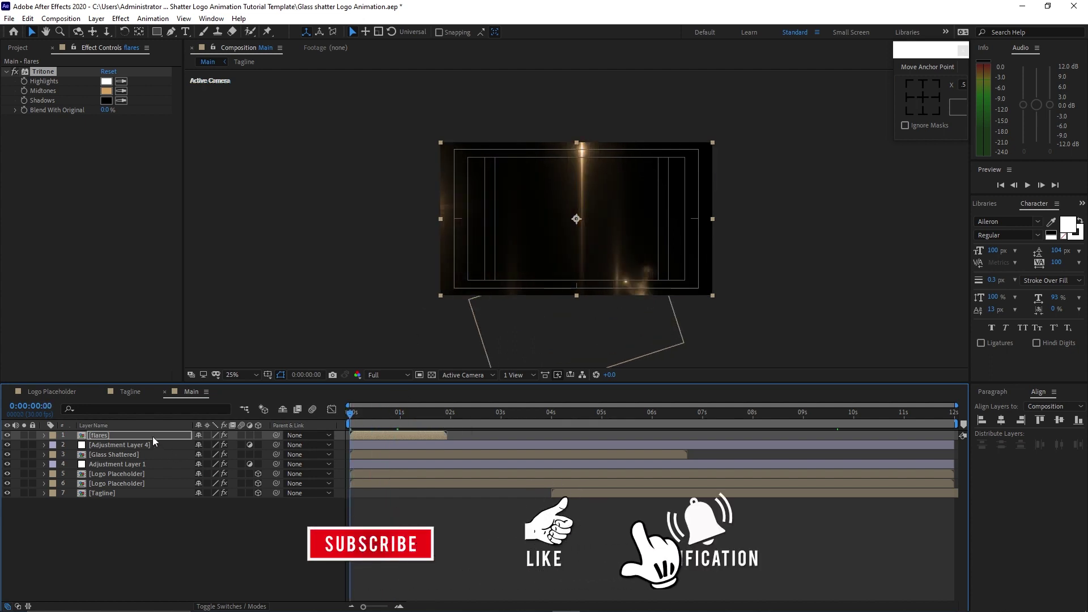
Step: Keyframe the flares layer at 0s with 208% Scale and 45° Rotation
key("s")
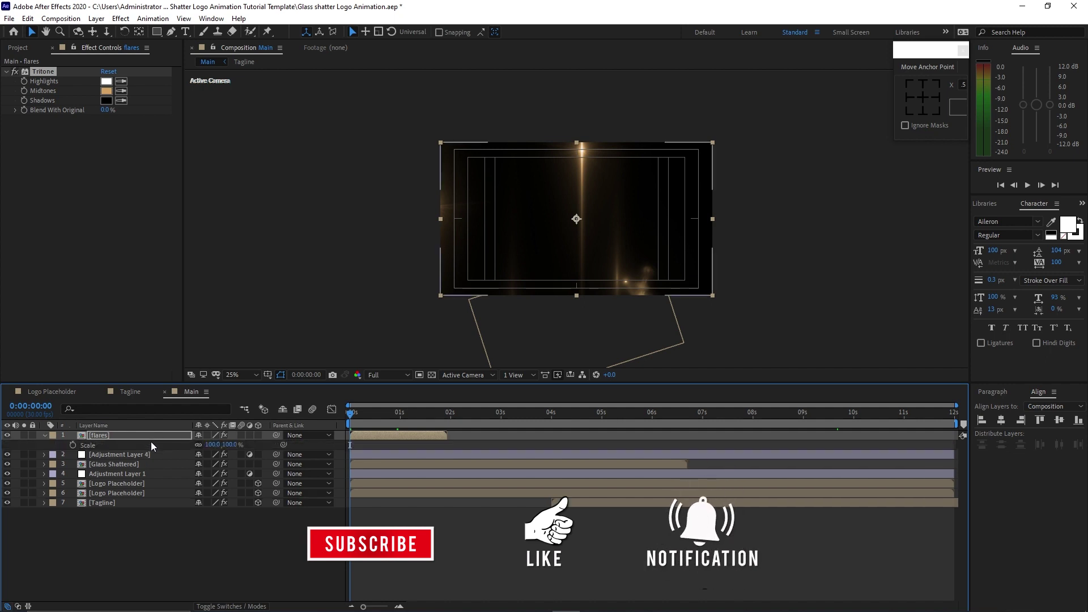
key("shift+r")
left_click(73, 444)
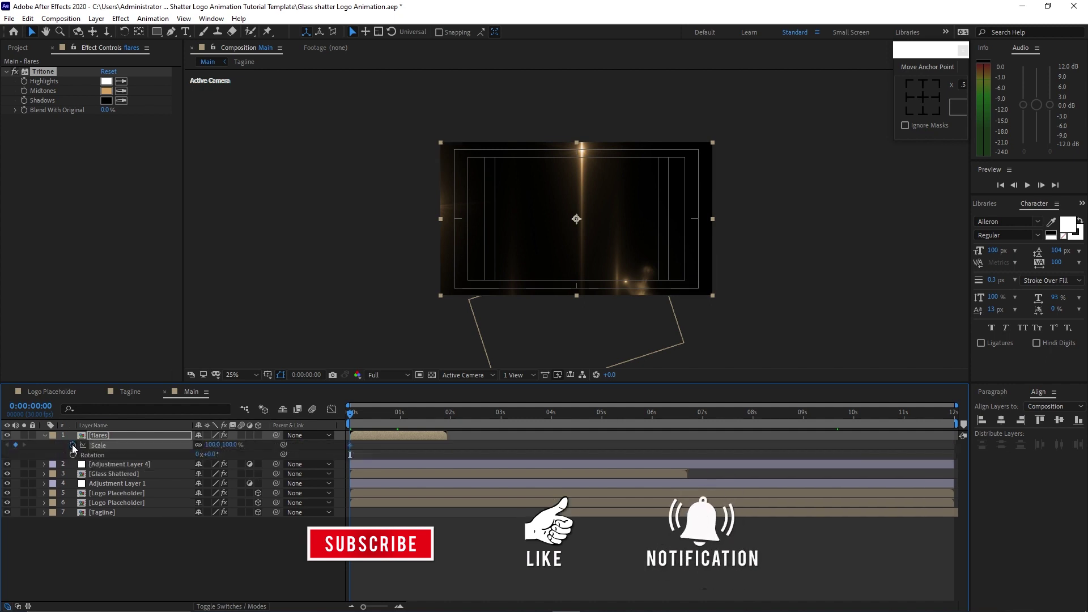
left_click(72, 455)
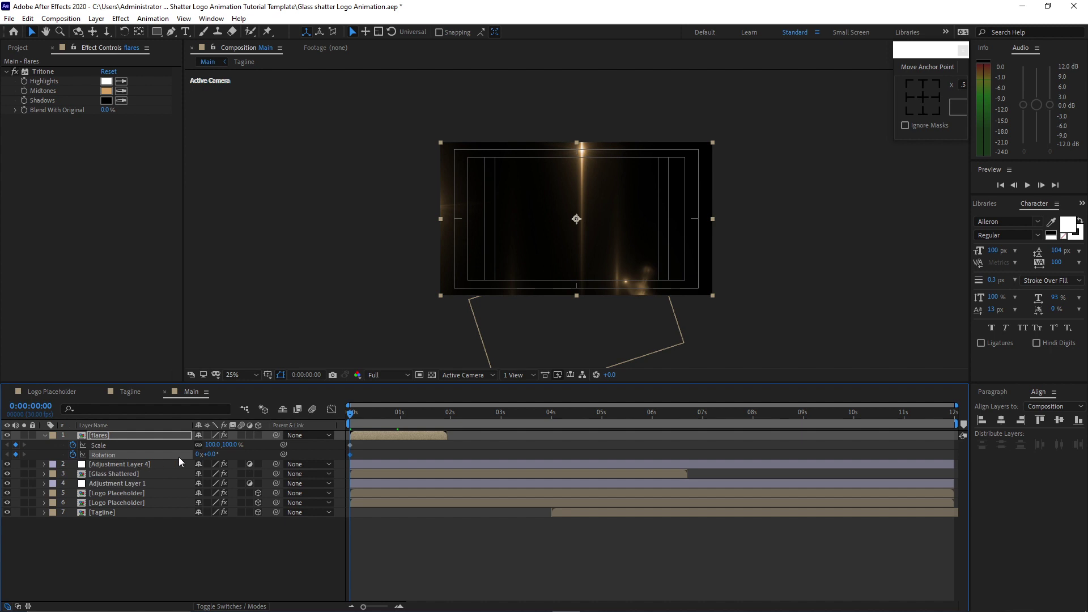
left_click(214, 455)
type("45")
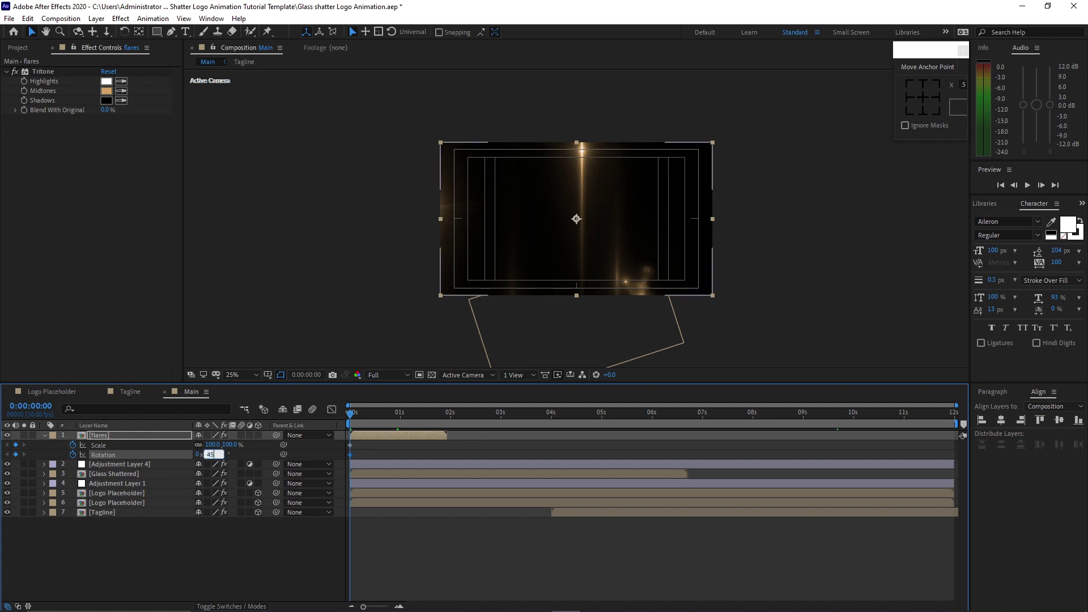
left_click(209, 445)
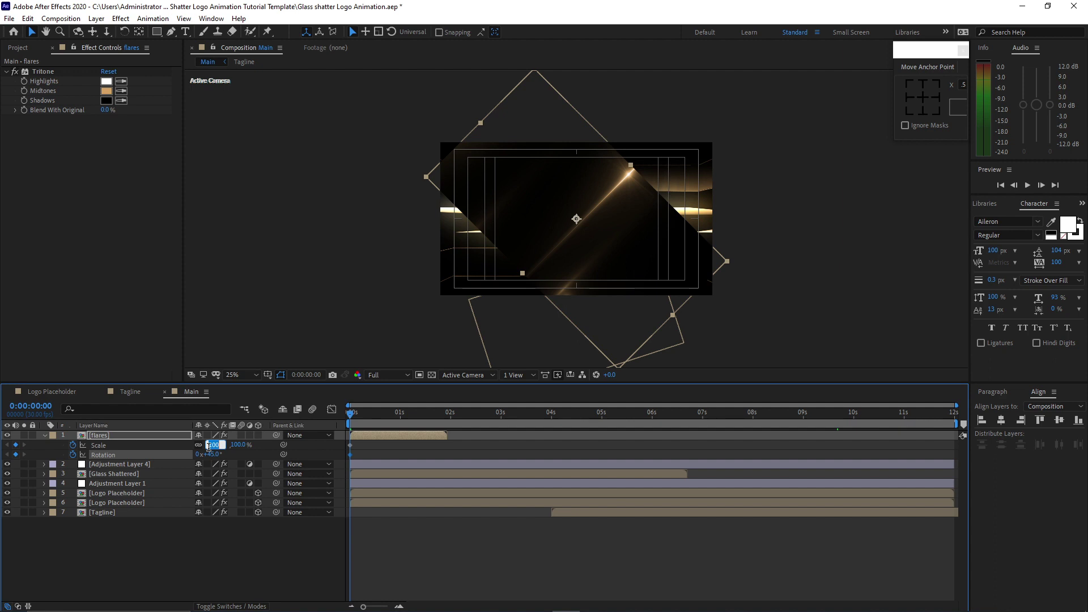
type("2")
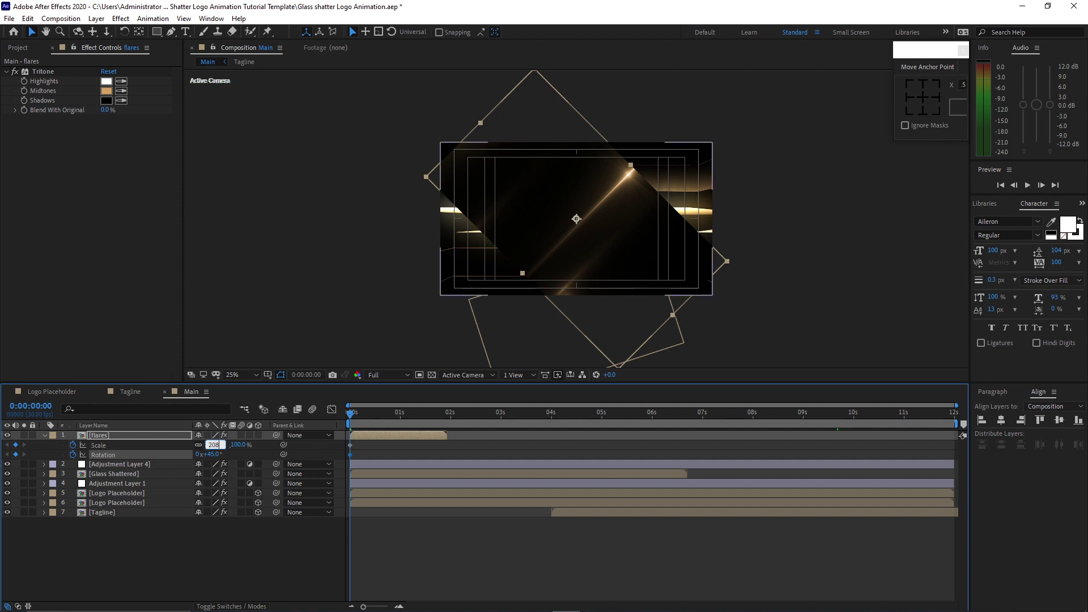
type("08")
left_click(224, 521)
Step: Apply the Stylize > Glow effect to the flares layer
left_click(157, 435)
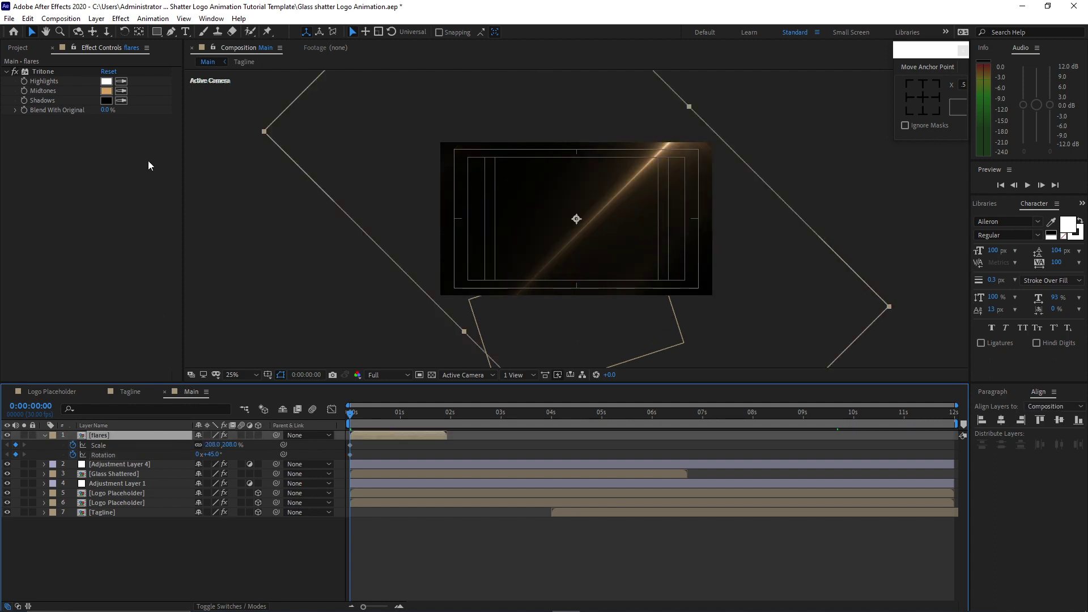
left_click(121, 19)
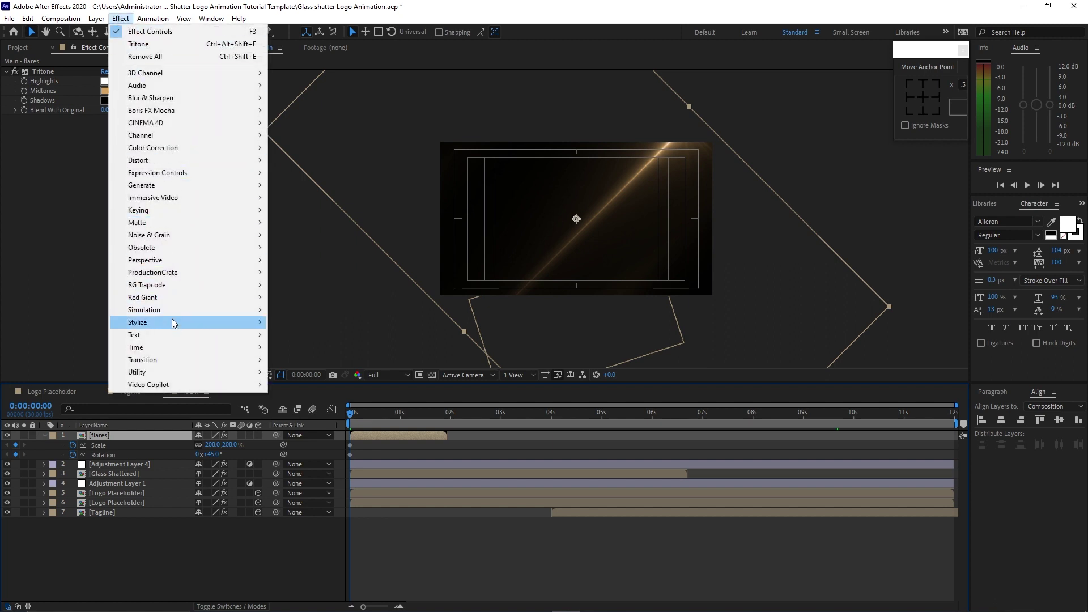
mouse_move(172, 318)
left_click(291, 226)
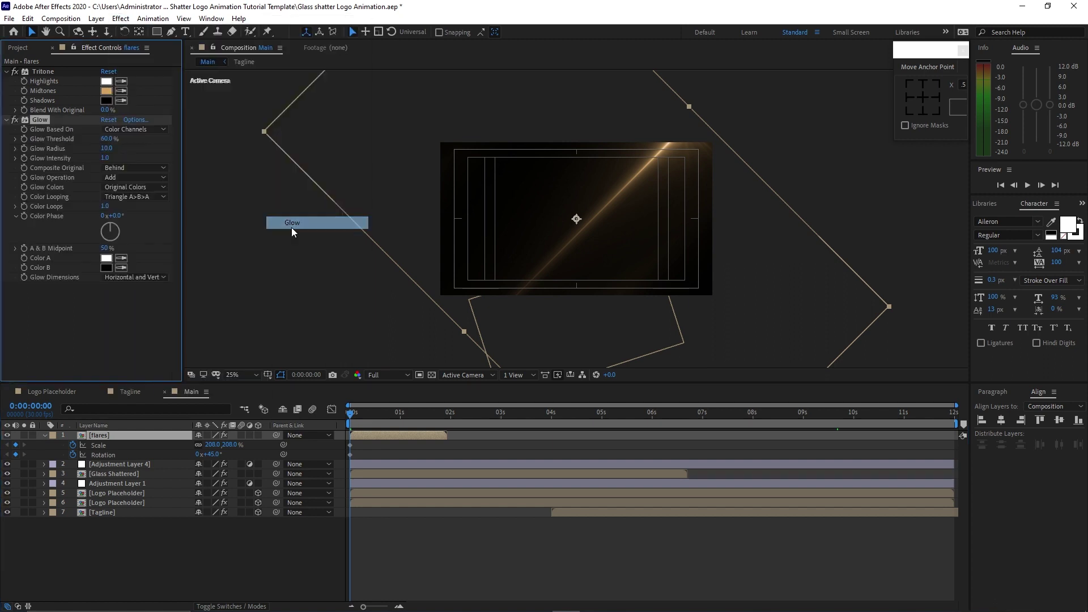
Step: At one second, set the flares Rotation to 0° and keyframe the Glow Intensity
left_click_drag(358, 415, 400, 424)
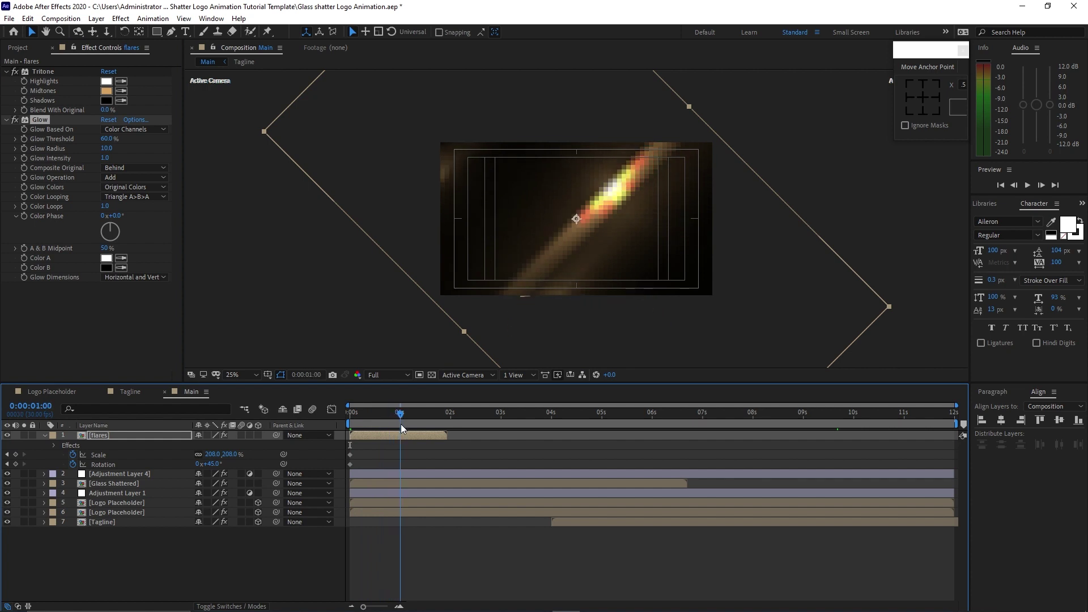
left_click(214, 465)
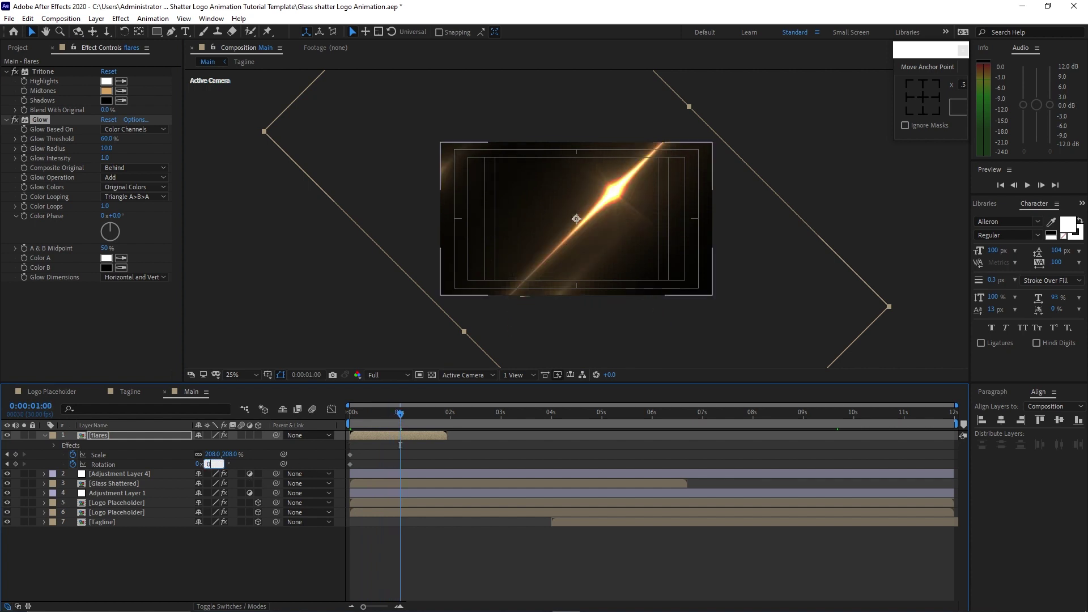
left_click_drag(399, 418, 416, 419)
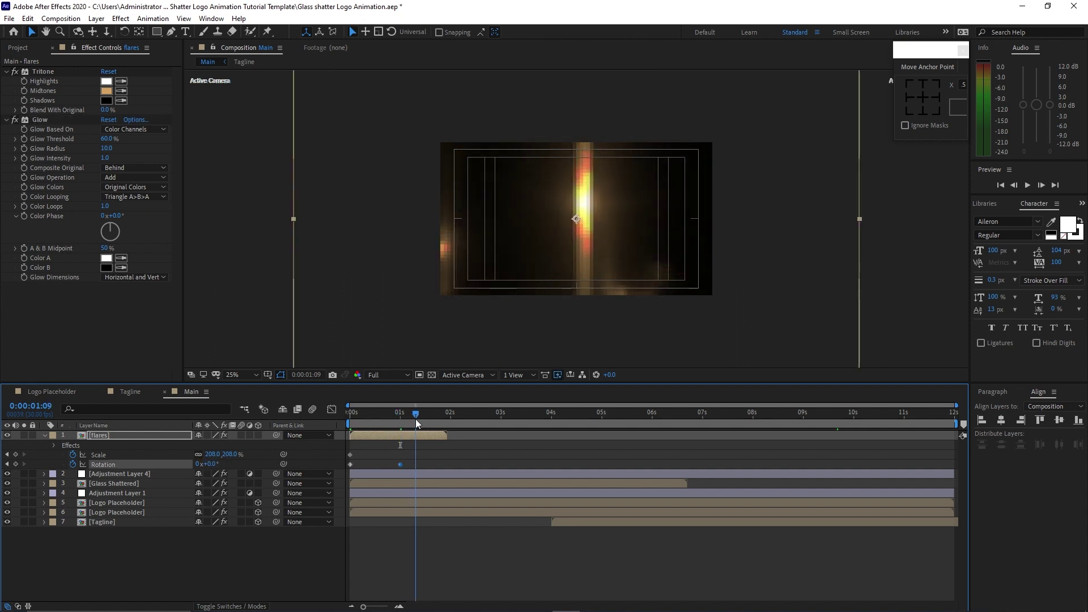
left_click(215, 455)
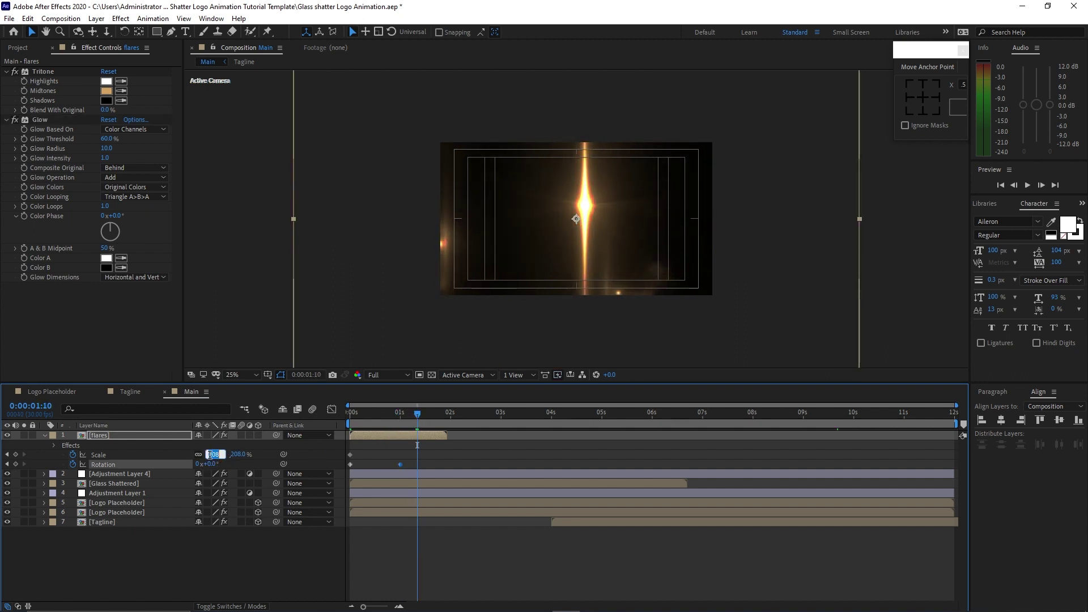
type("132.4")
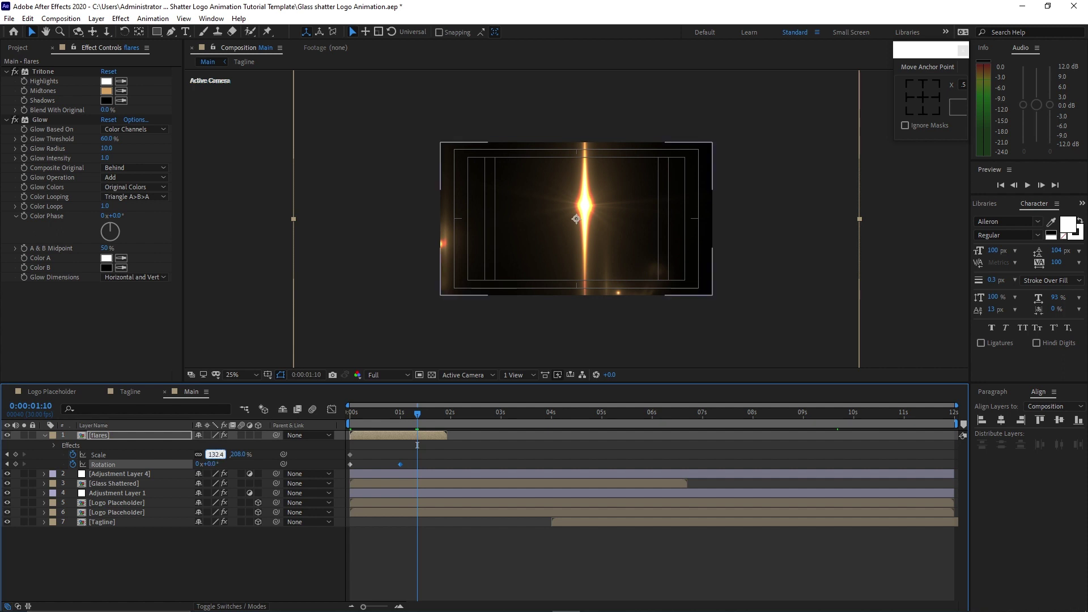
key("Escape")
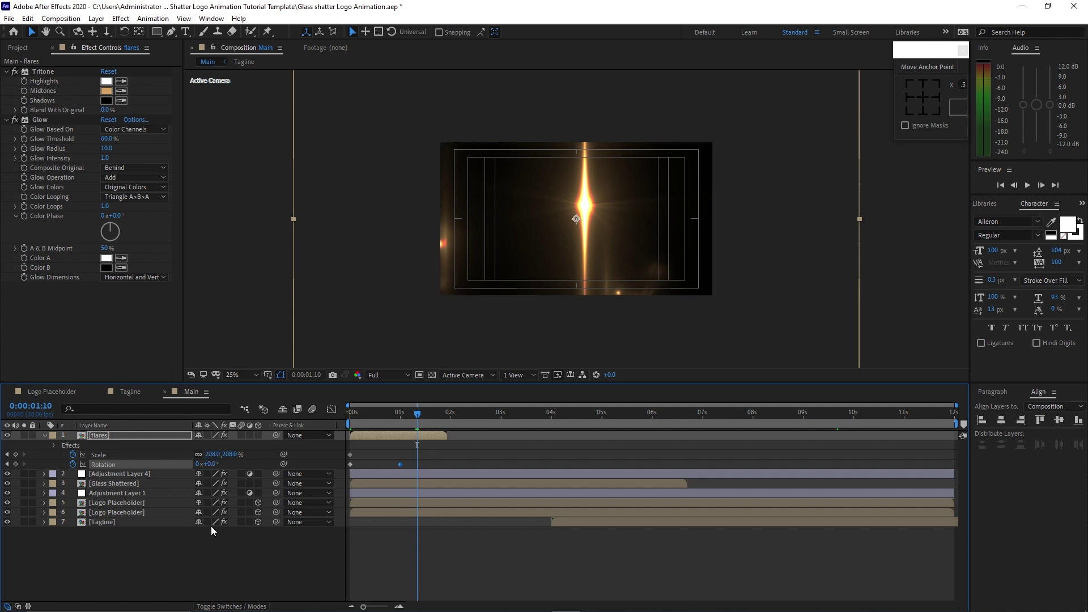
left_click(26, 155)
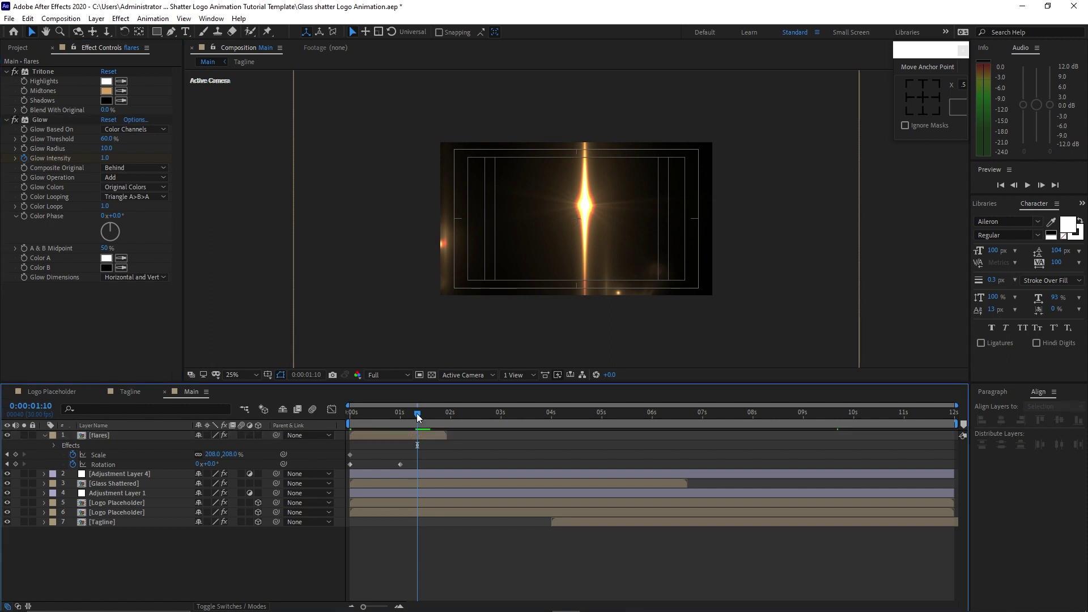
left_click_drag(418, 417, 434, 418)
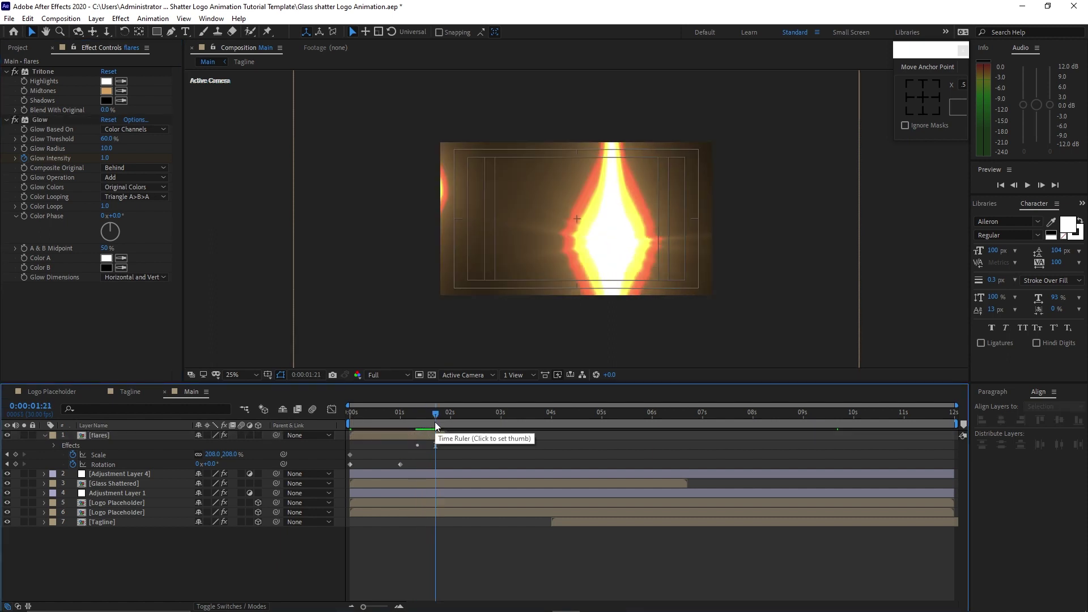
Step: Set Glow Intensity to 0 and scale the flares back to 100% at two seconds
left_click(104, 158)
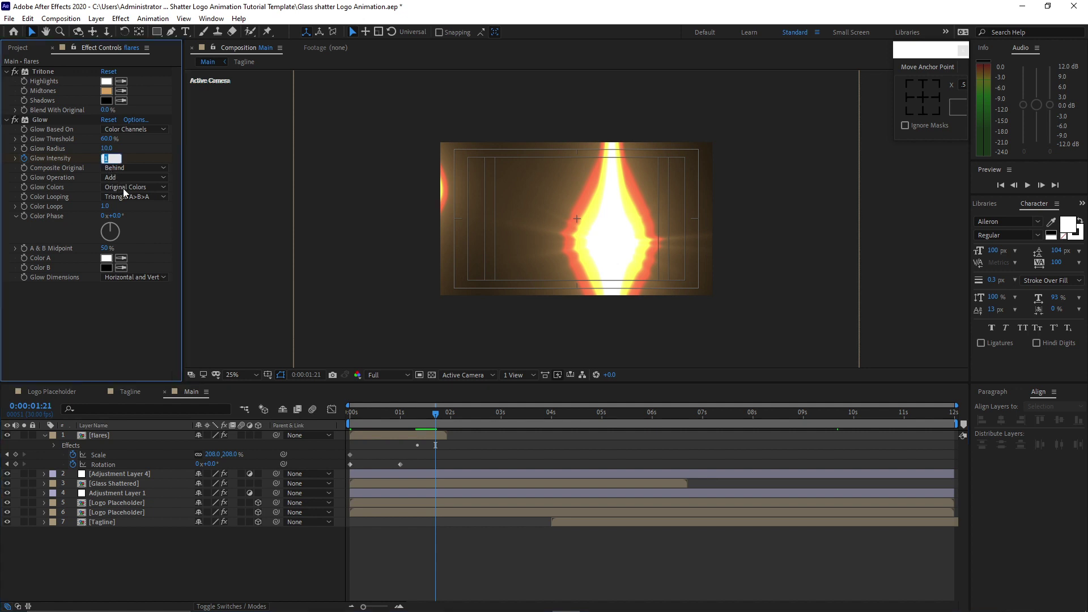
type("0")
key("Return")
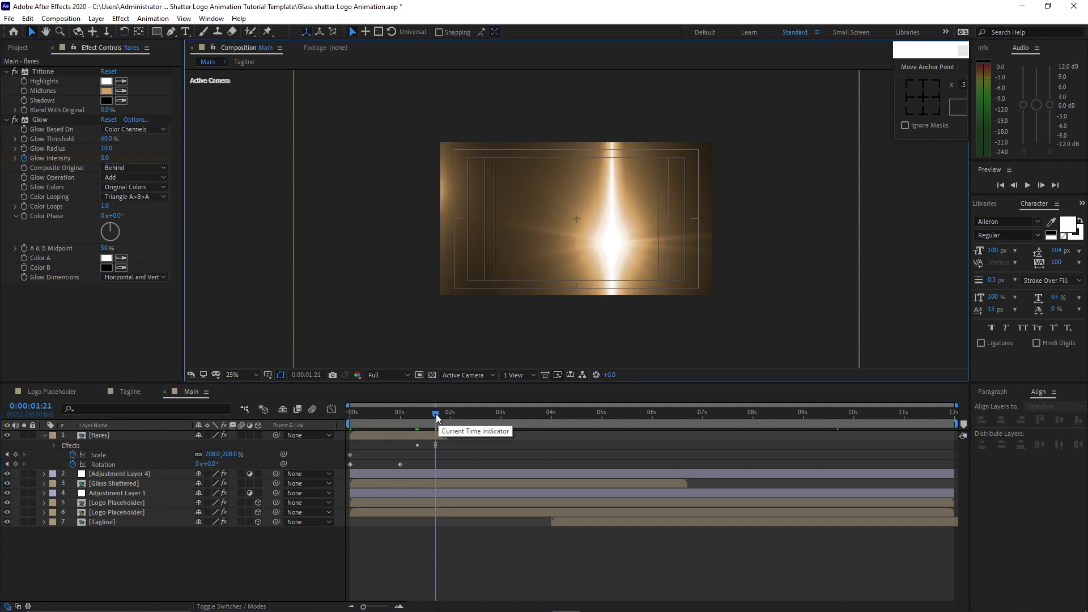
left_click_drag(437, 414, 451, 422)
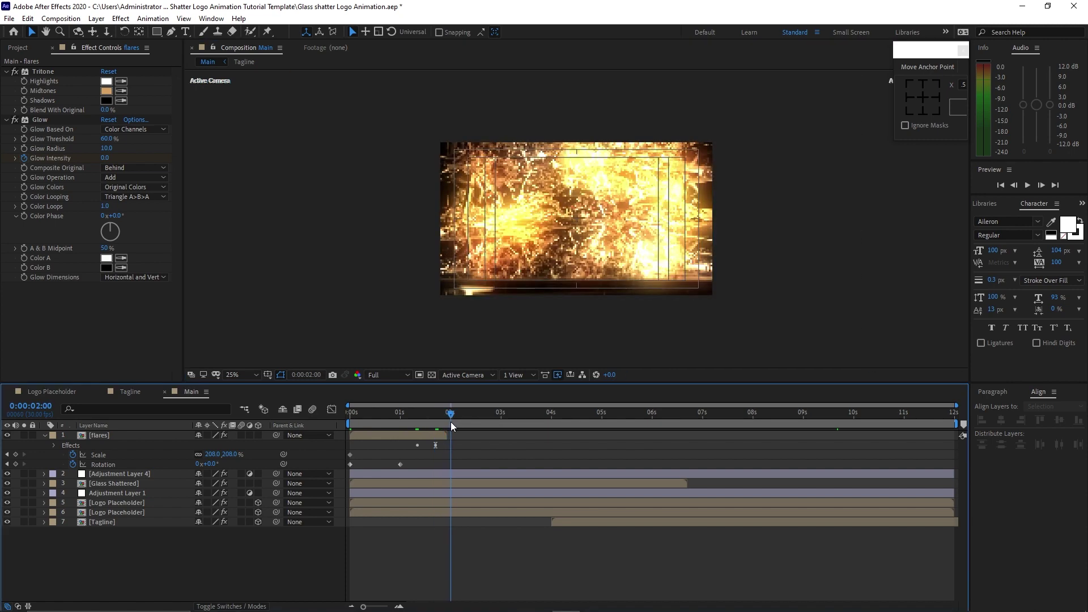
left_click(211, 454)
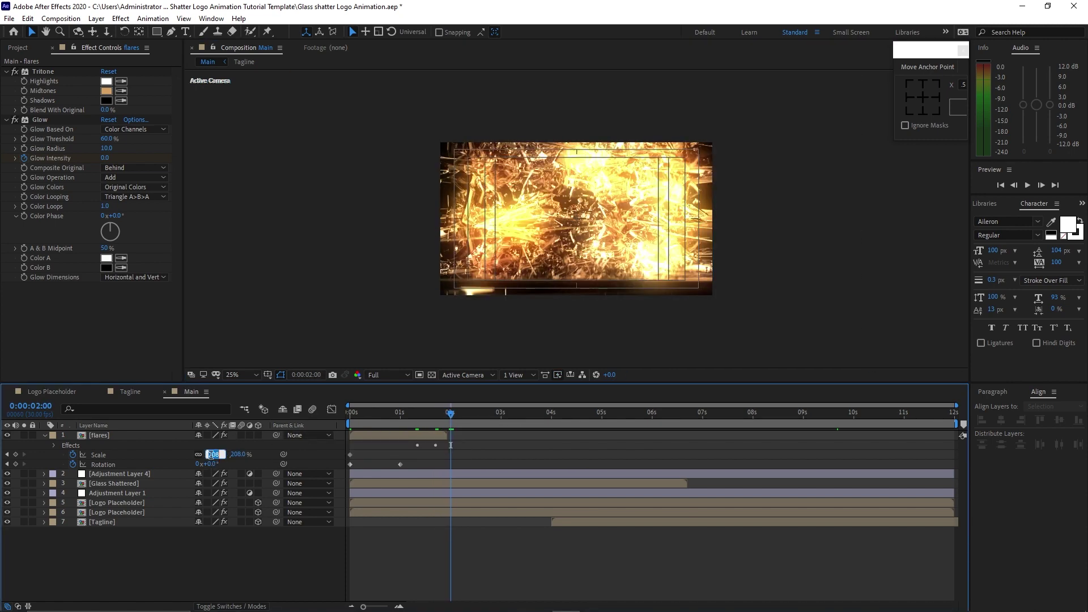
type("100")
left_click(54, 446)
Step: Show only the flares layer's keyframed properties with U, then collapse them
left_click(45, 435)
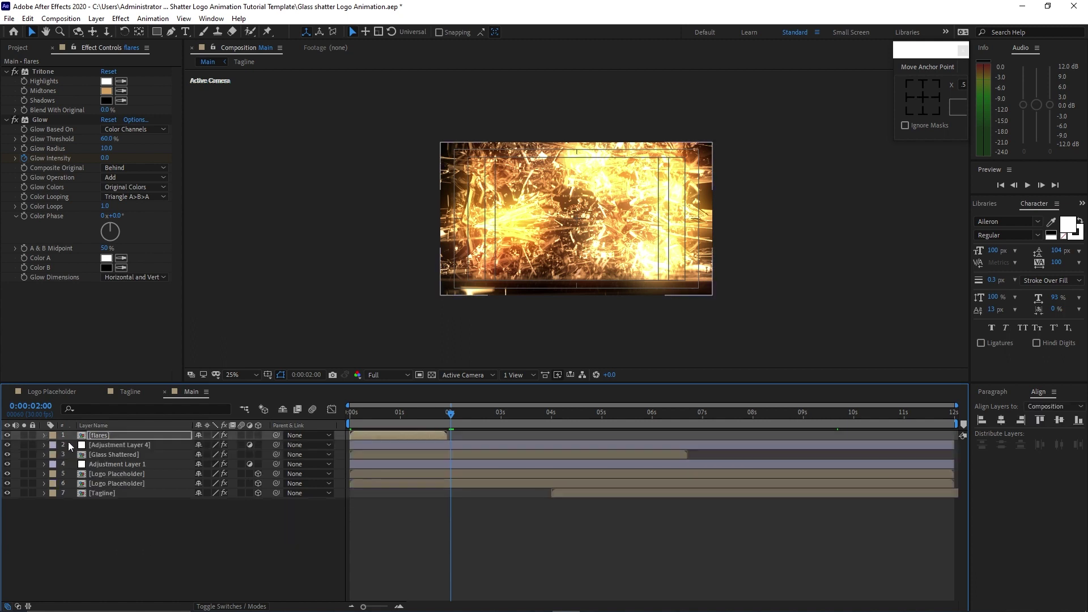
left_click(111, 435)
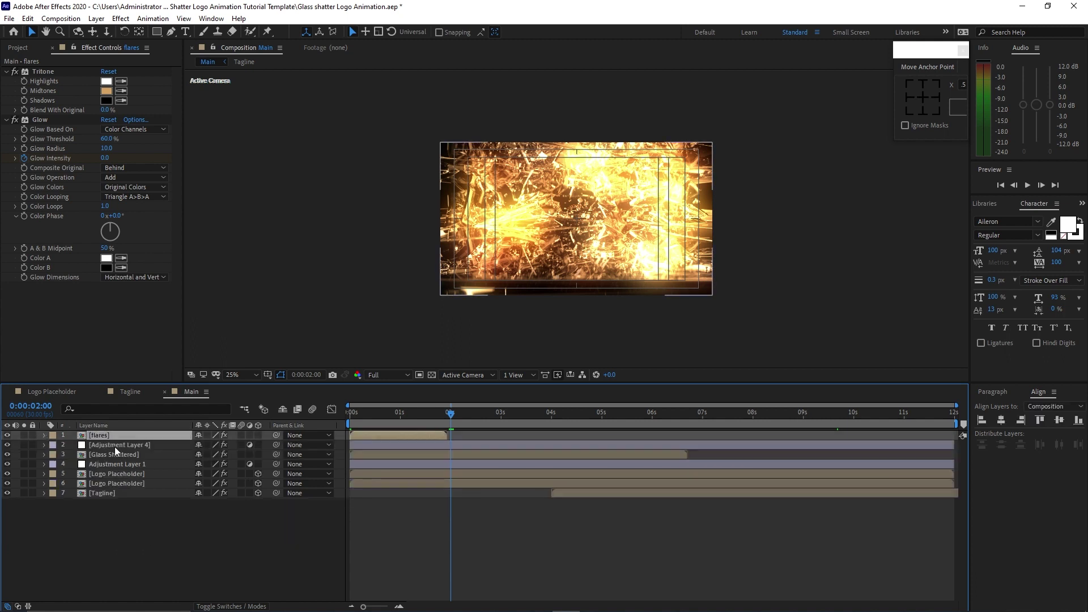
key("u")
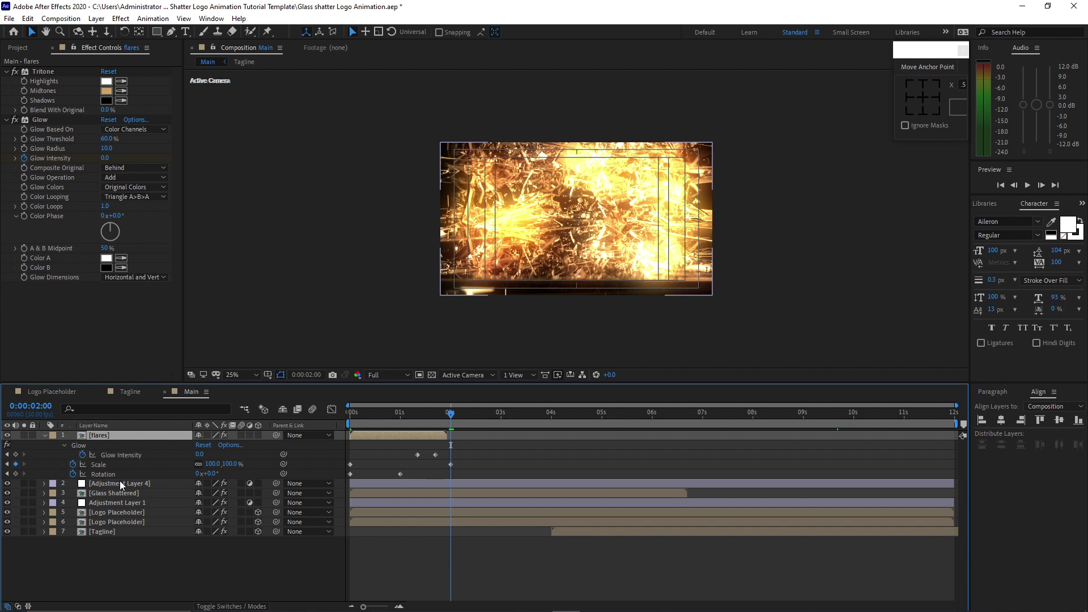
left_click(45, 436)
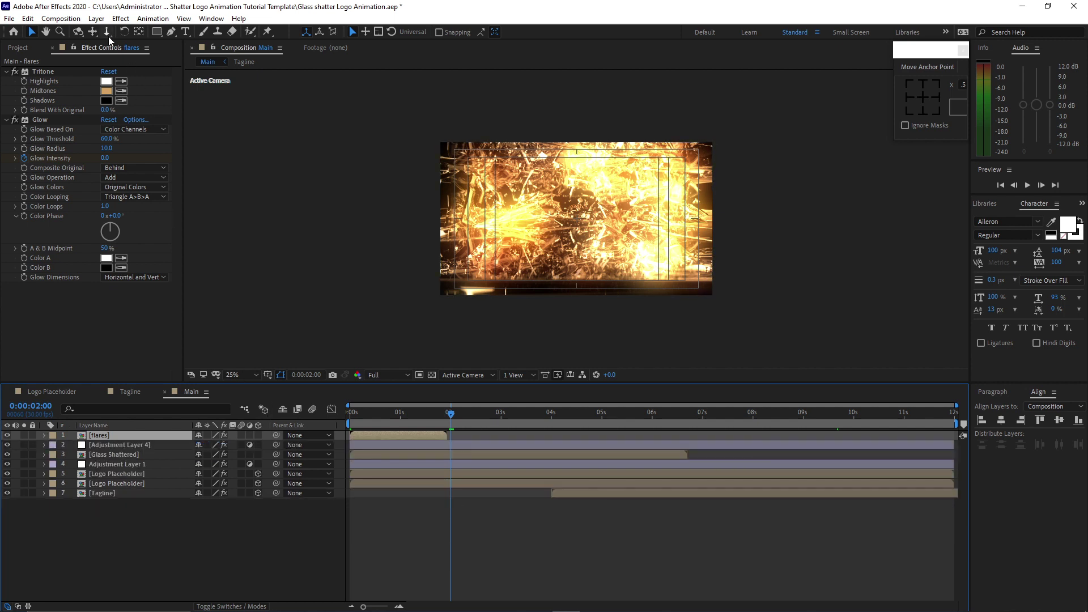
left_click(96, 18)
Step: Add a Two-Node, 35 mm camera named Camera 1 to the Main composition
mouse_move(114, 32)
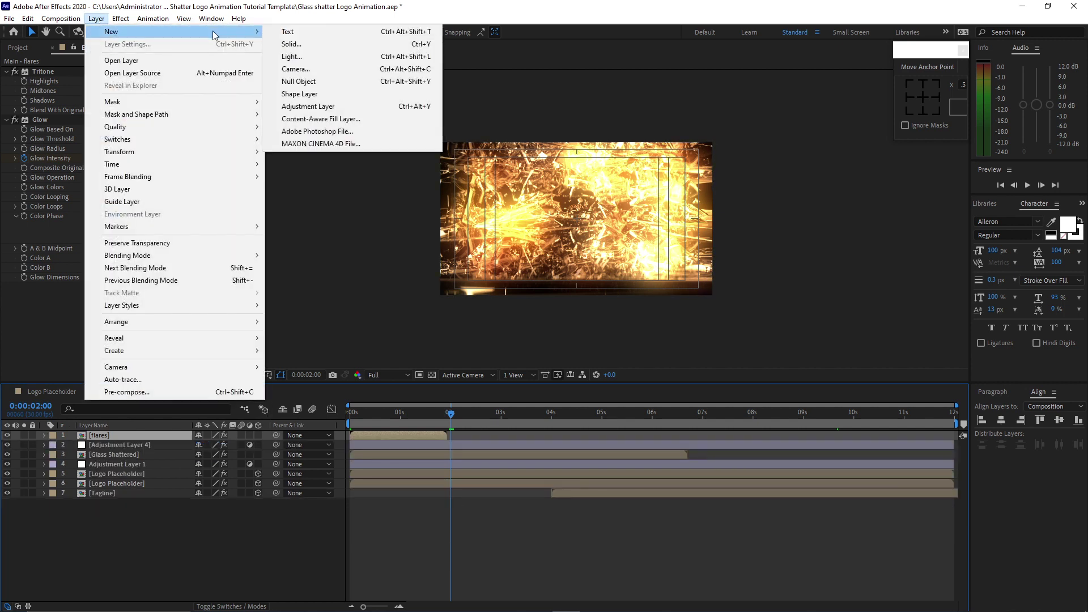
left_click(294, 69)
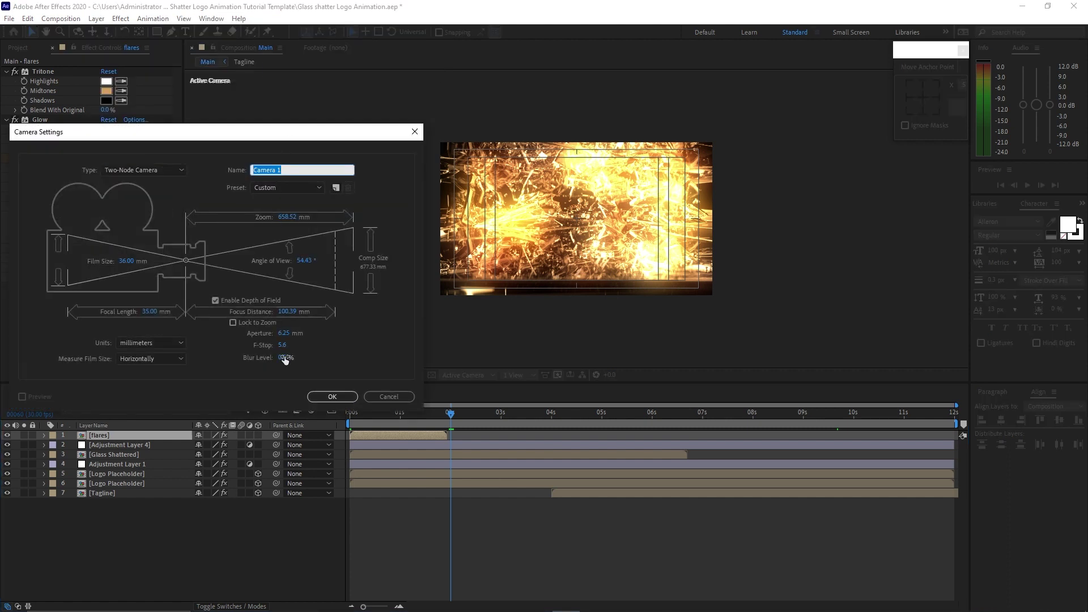
left_click(312, 398)
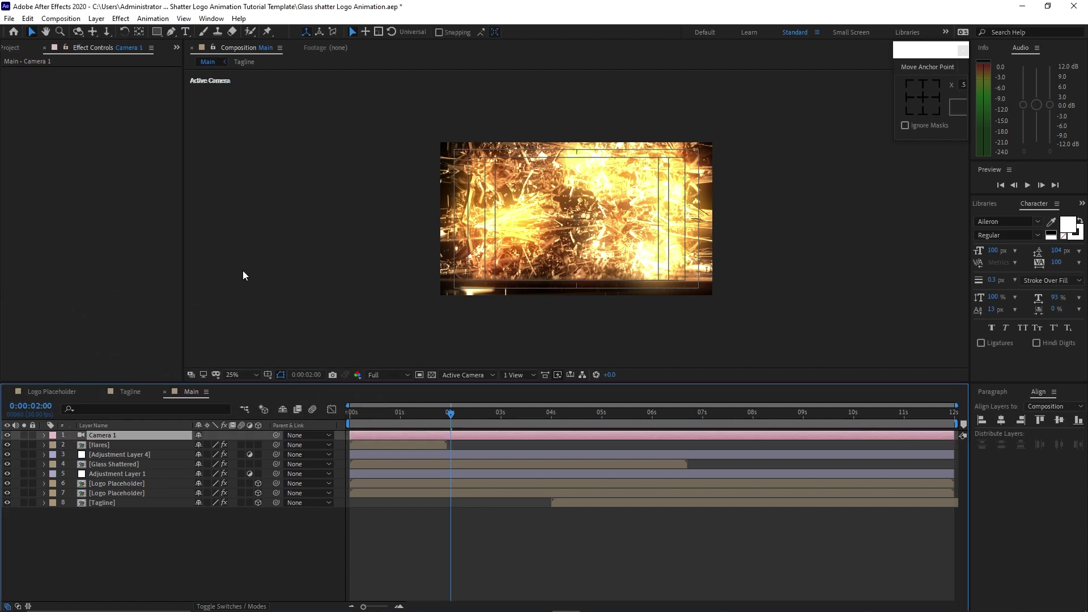
left_click(96, 18)
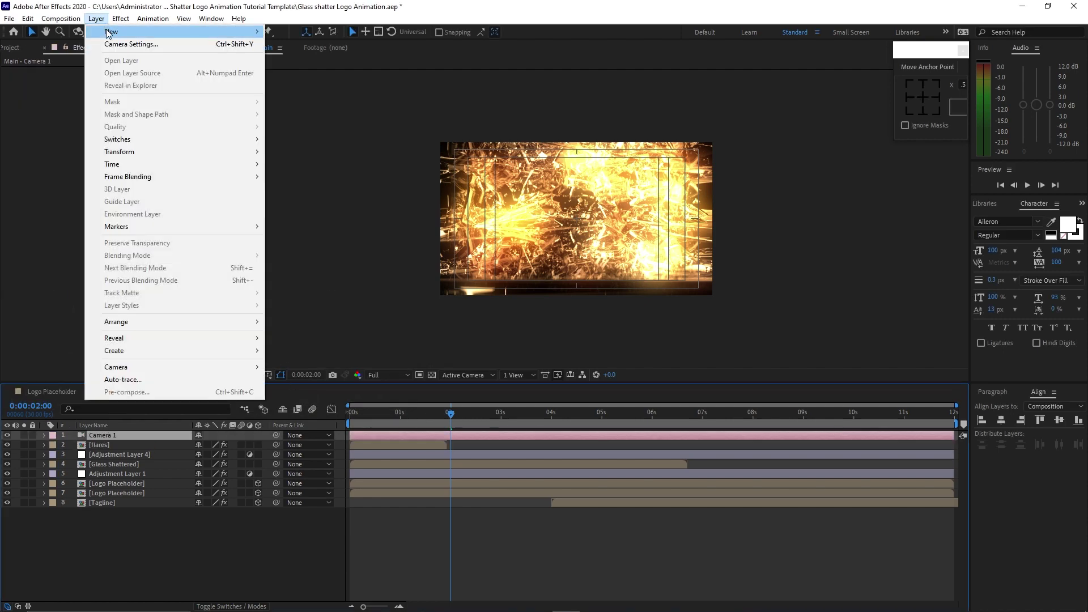
Step: Add a 3D Null 1 layer and parent Camera 1 to it
mouse_move(113, 31)
left_click(296, 82)
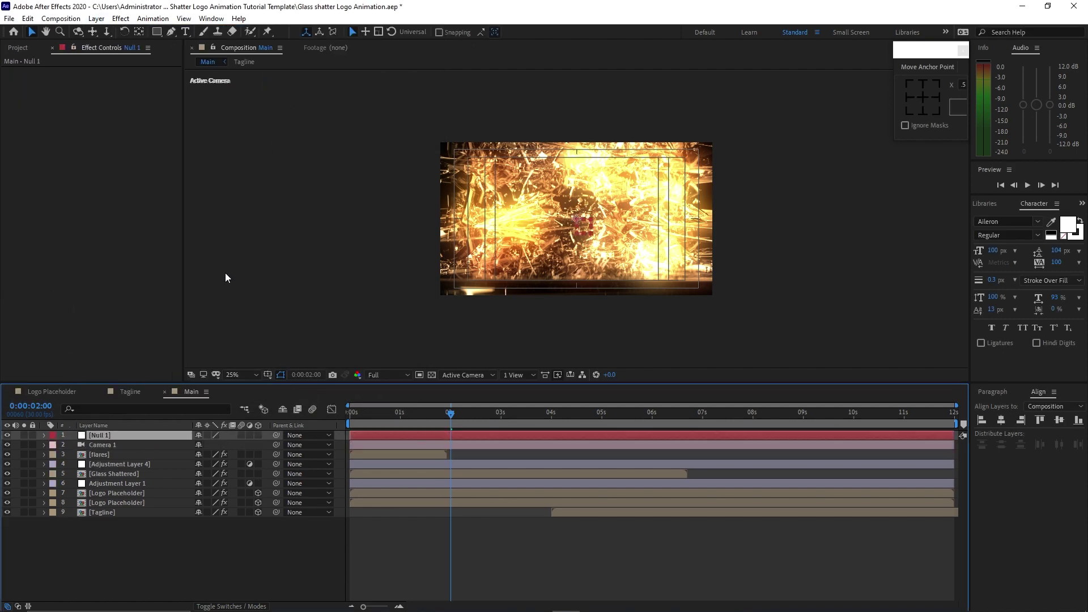
left_click(257, 435)
left_click_drag(275, 444, 172, 434)
key("p")
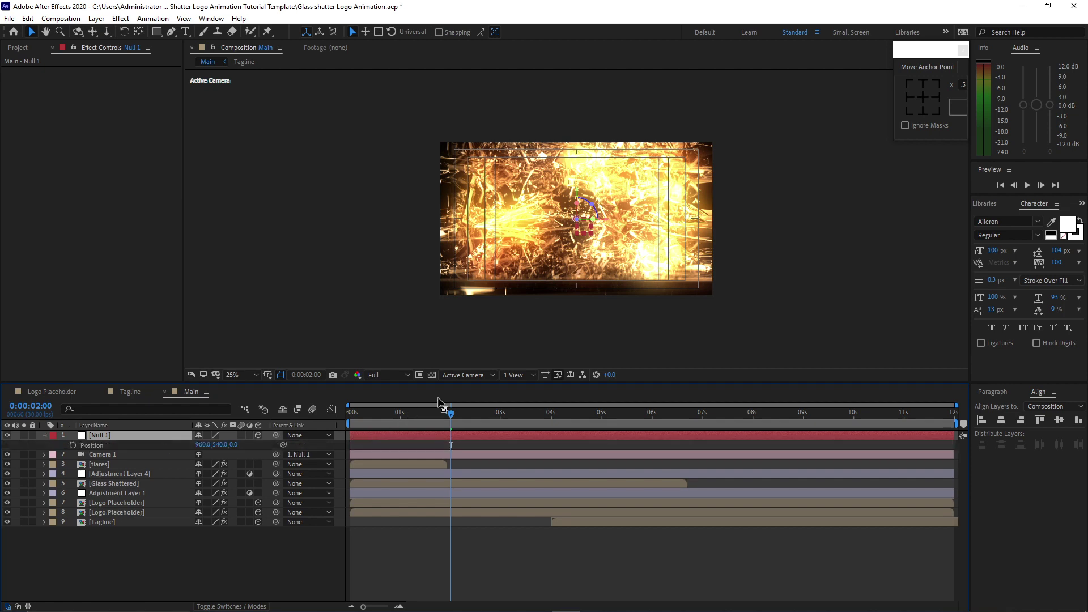
Step: Keyframe Null 1's Position at 5s (960,540,0) and set Z to 2000 at 10s
left_click_drag(452, 412, 600, 427)
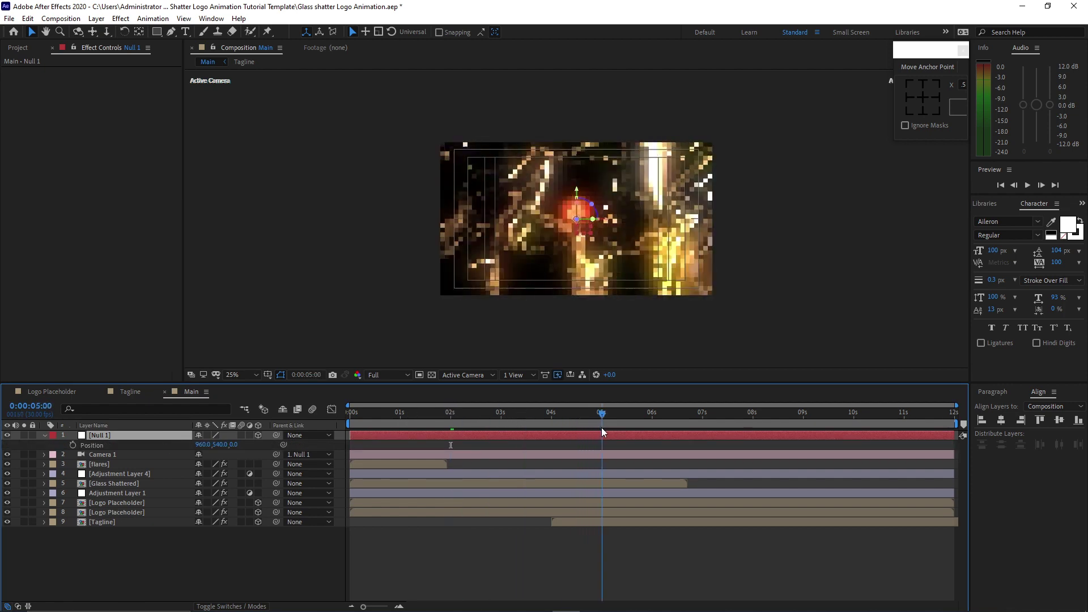
left_click(73, 445)
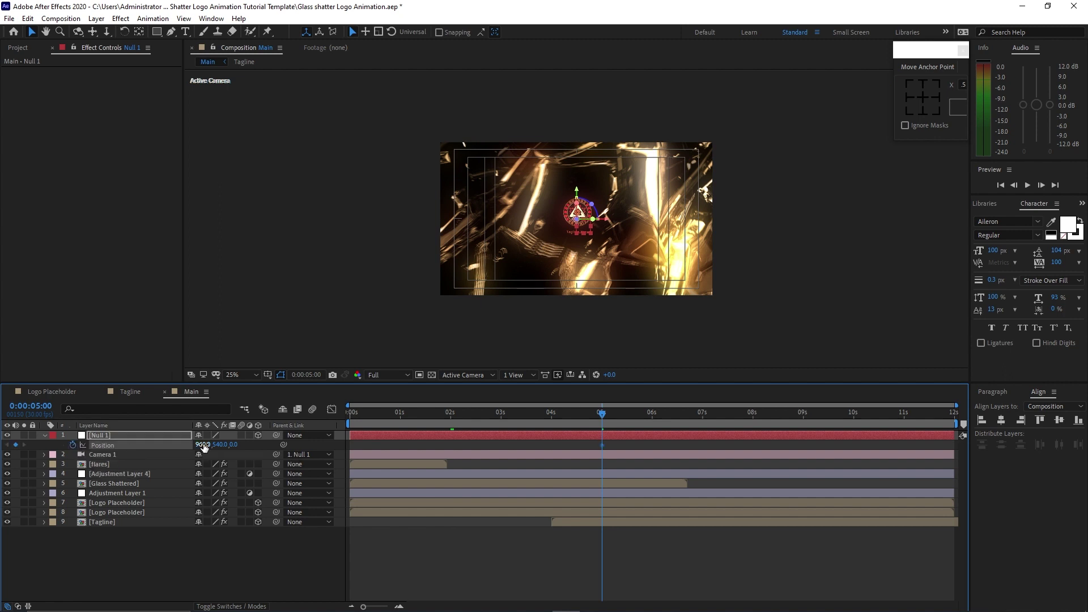
left_click_drag(602, 414, 855, 424)
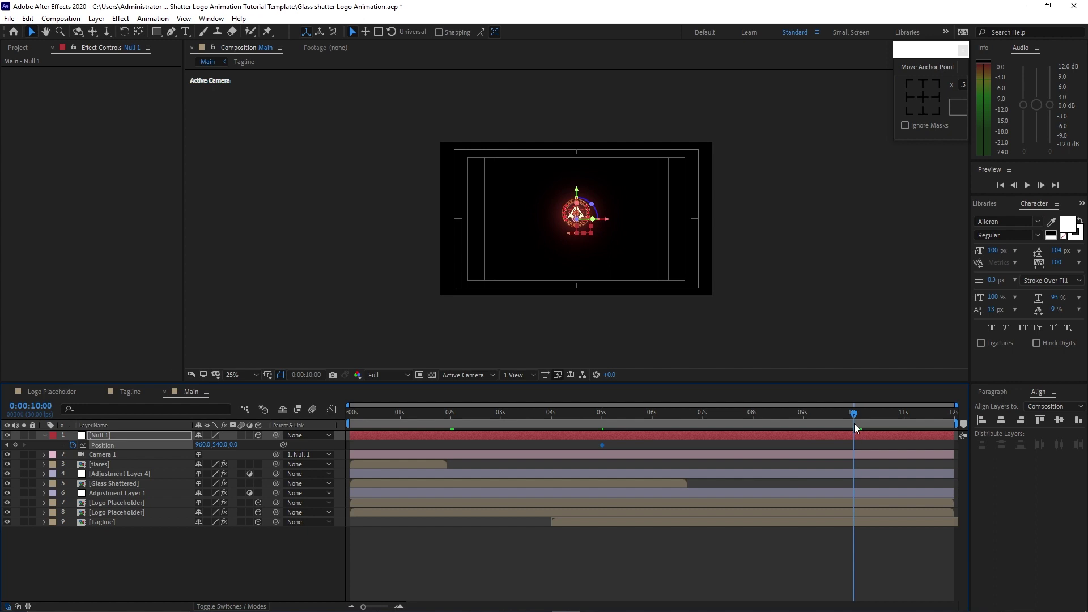
left_click(234, 446)
type("200")
type("0")
left_click(200, 543)
Step: Set the flares layer's blending mode to Screen in the Modes column
left_click(45, 435)
left_click(104, 455)
key("Home")
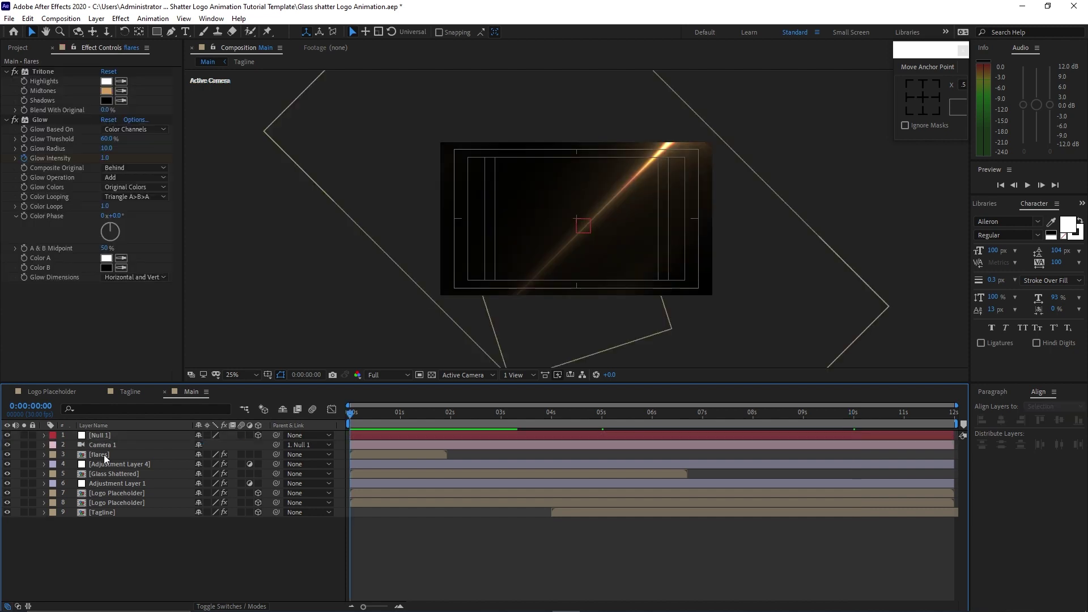
left_click(104, 455)
left_click(242, 608)
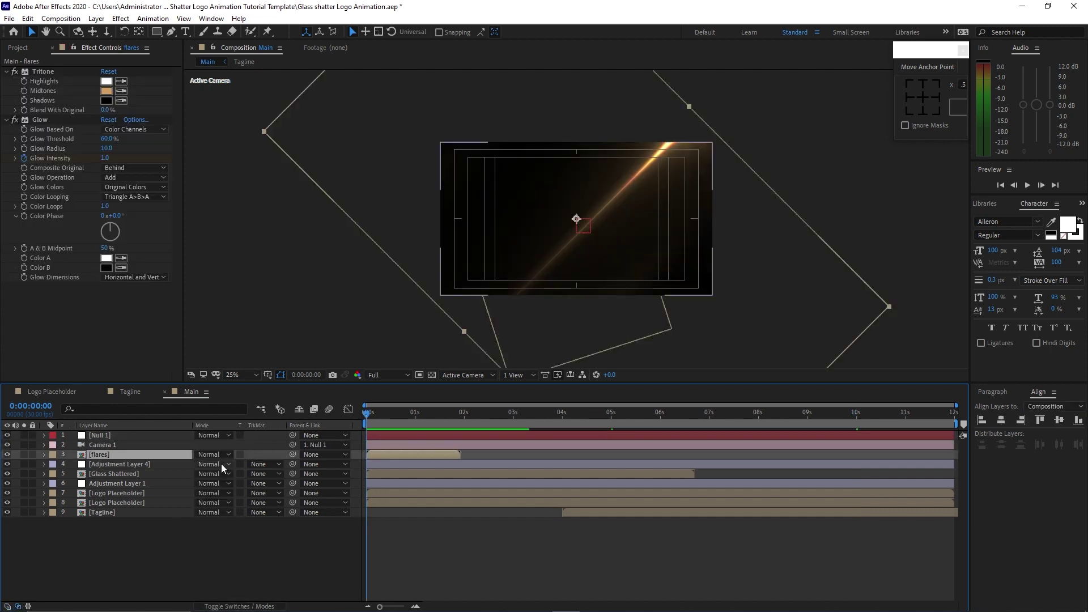
left_click(218, 455)
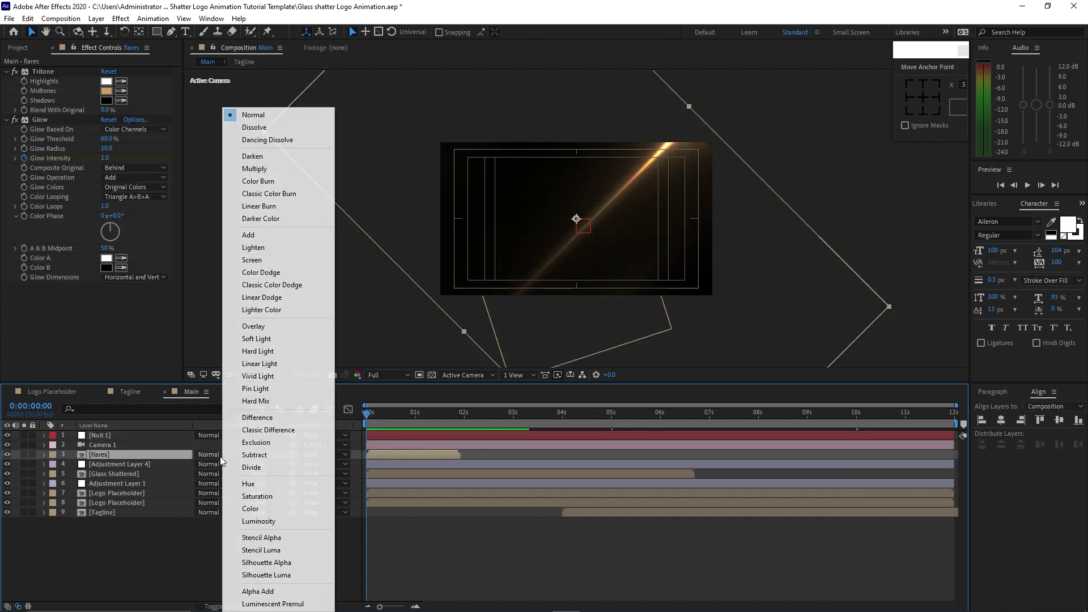
left_click(260, 259)
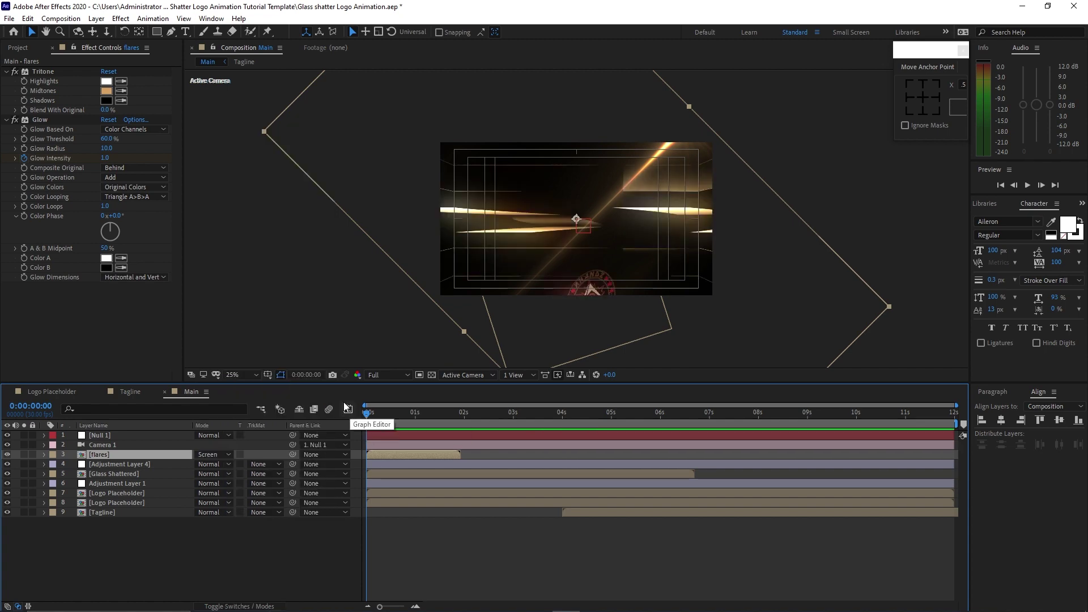
left_click(61, 19)
Step: Create a 1920×1080, 12-second comp named Final and drag Main into its timeline
left_click(73, 32)
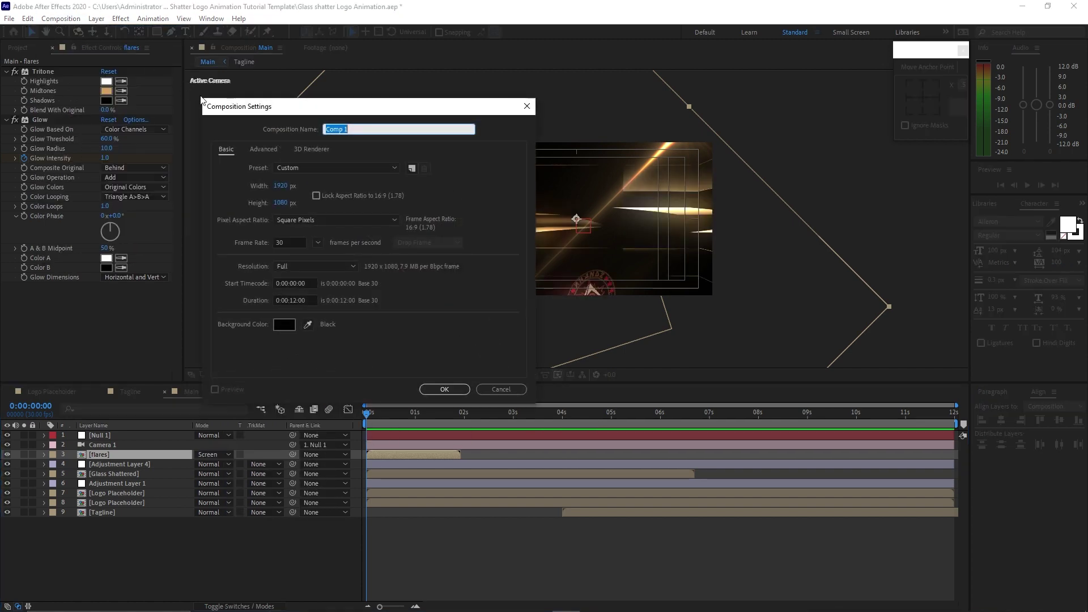
type("Final")
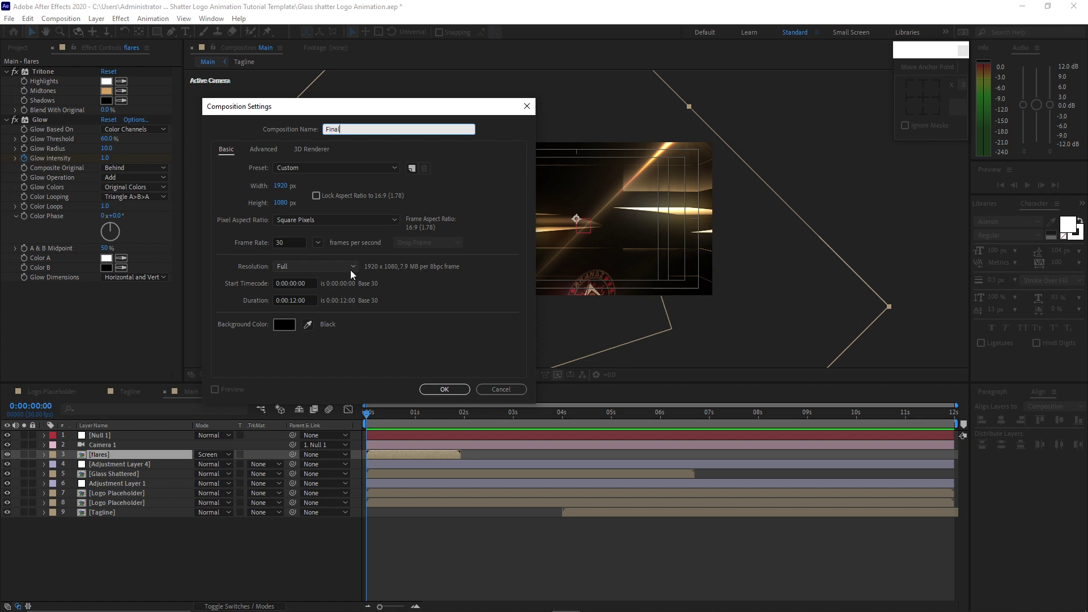
left_click(434, 389)
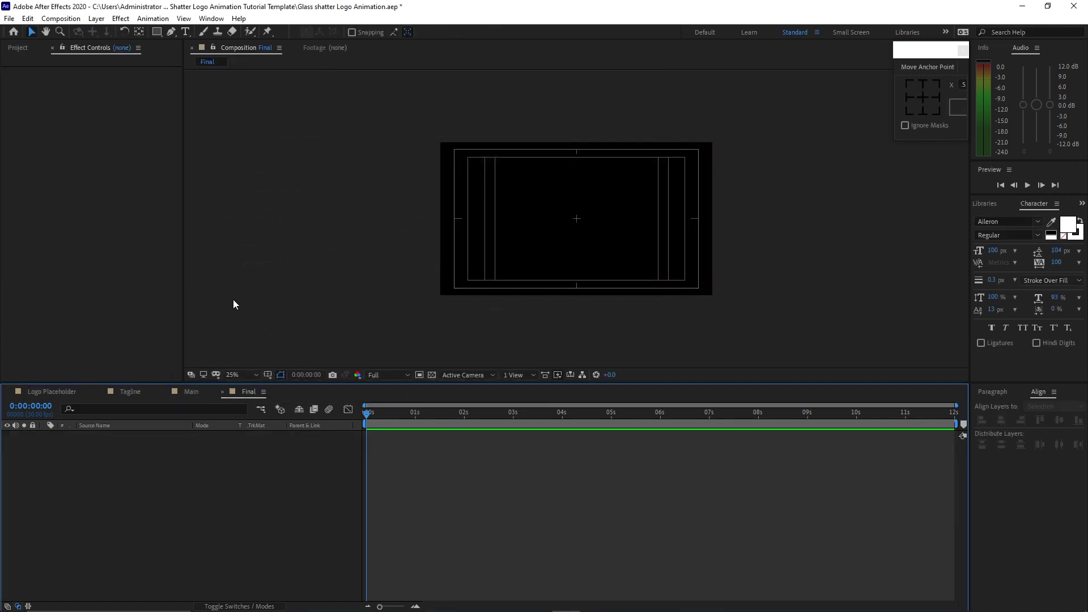
left_click(11, 53)
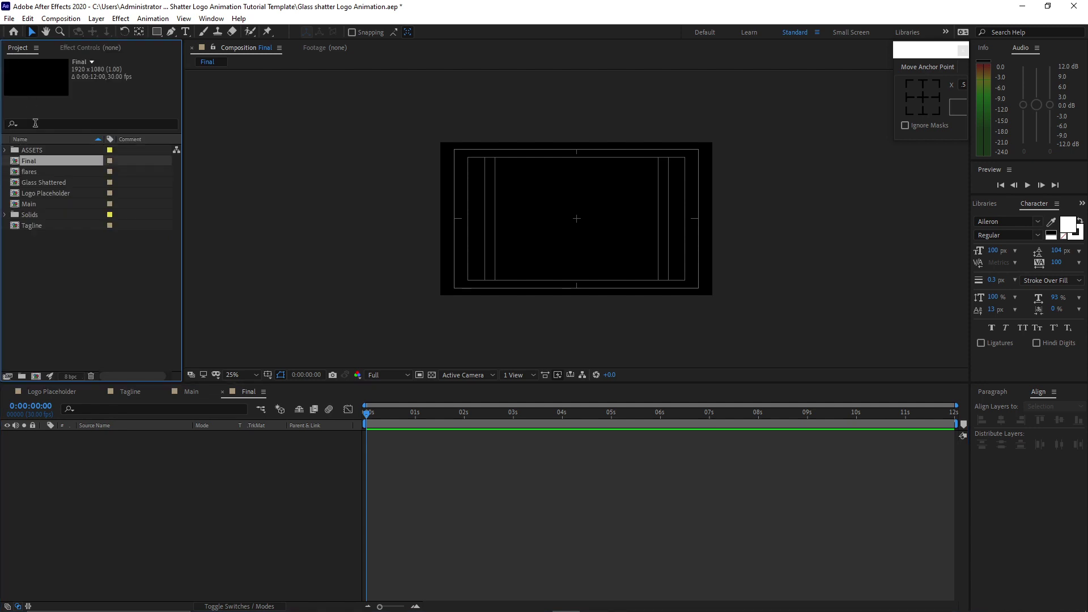
left_click_drag(45, 206, 83, 456)
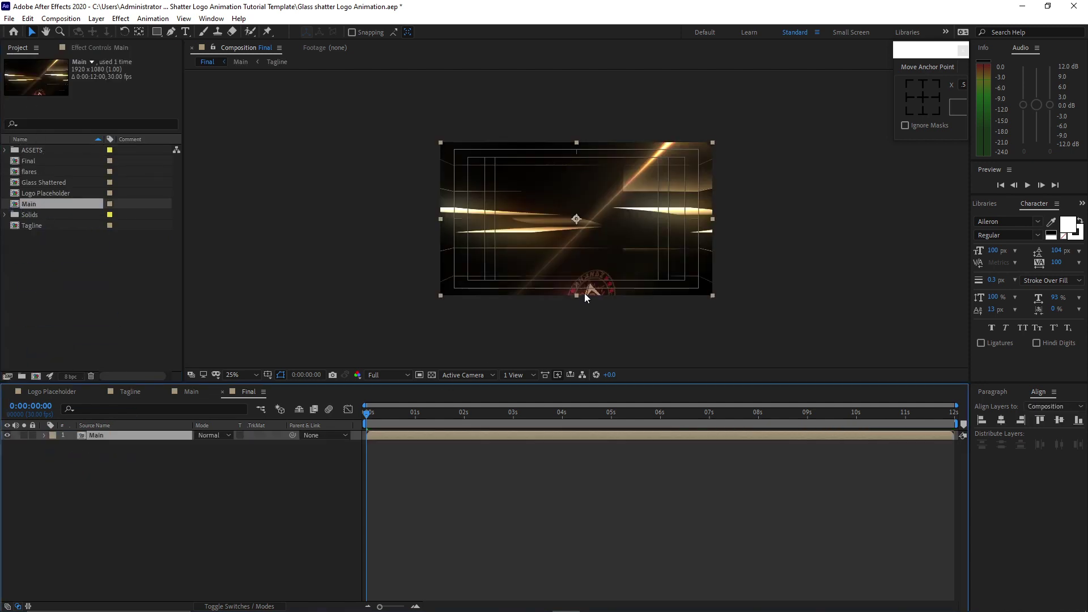
Step: In Main, nudge both Logo Placeholder layers down-right, then return to Final
left_click(186, 393)
left_click_drag(70, 492, 101, 502)
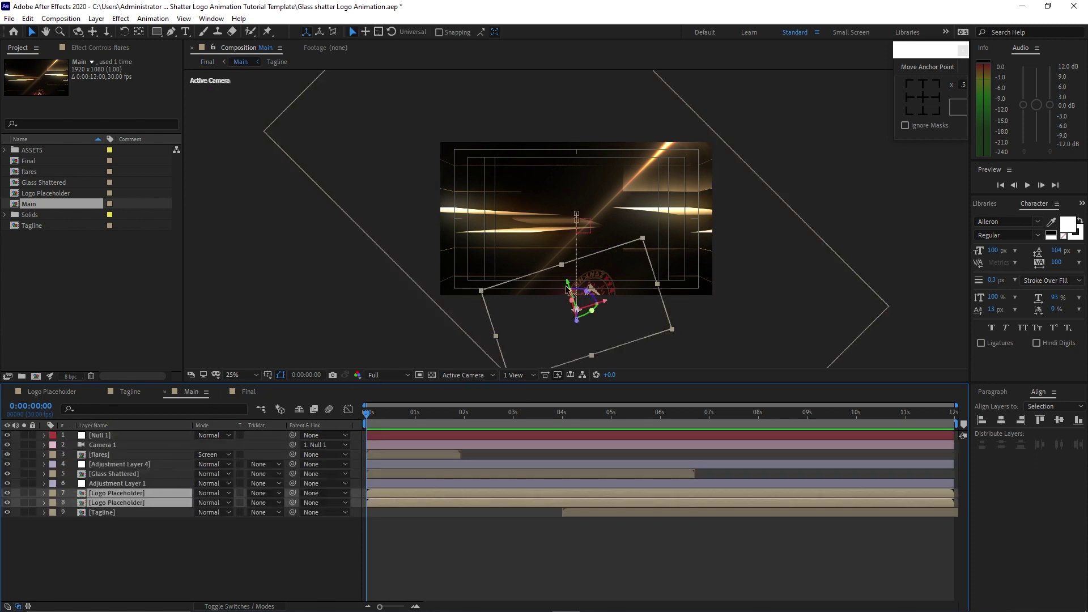
left_click_drag(557, 298, 550, 338)
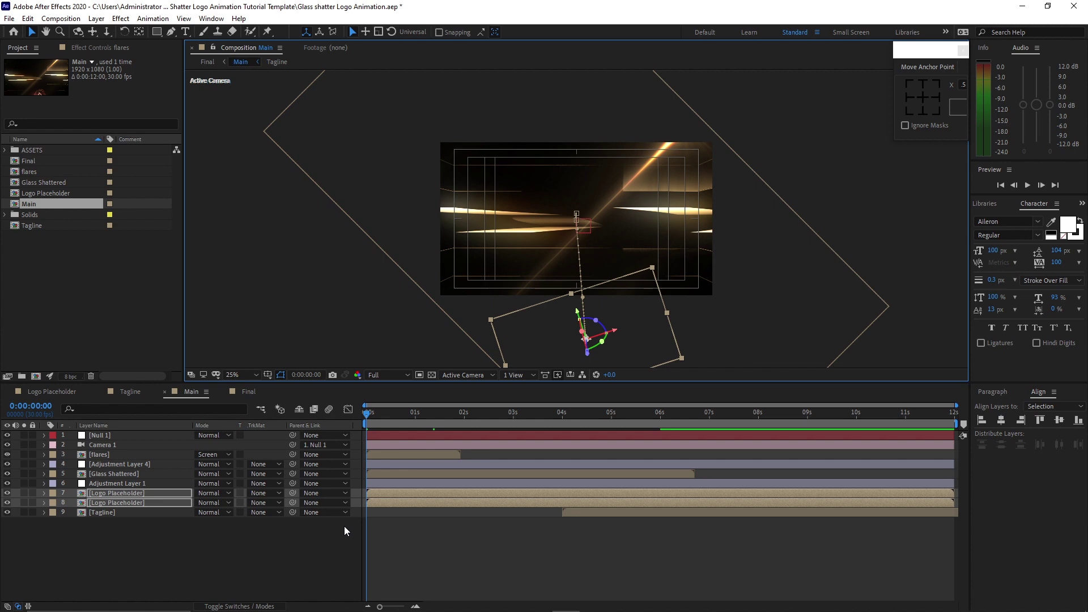
left_click(249, 391)
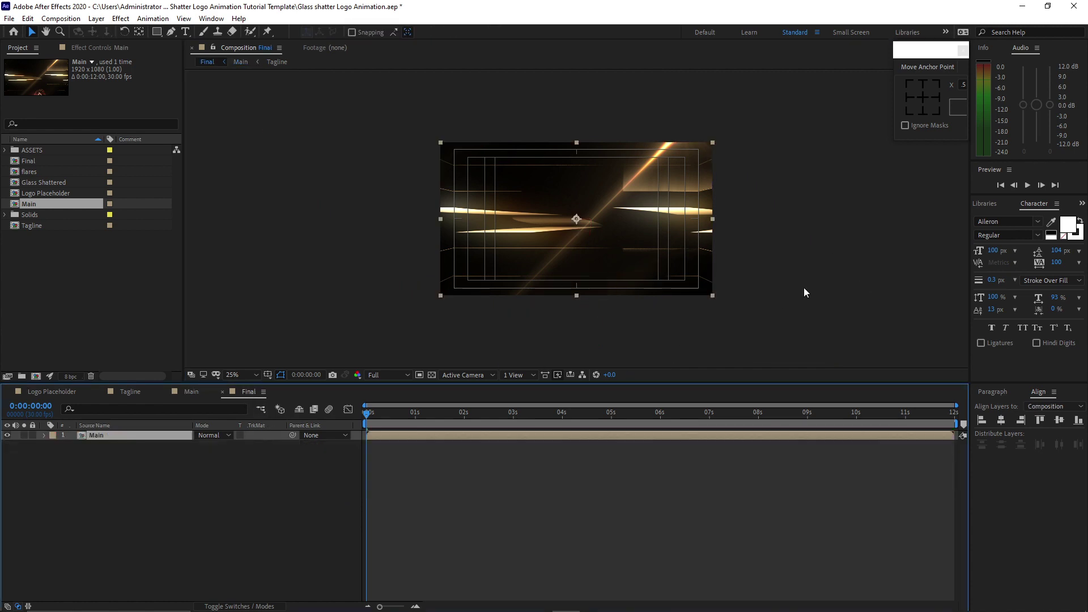
Step: Preview Final from the shatter through to the glowing logo and tagline, then stop
left_click(1027, 187)
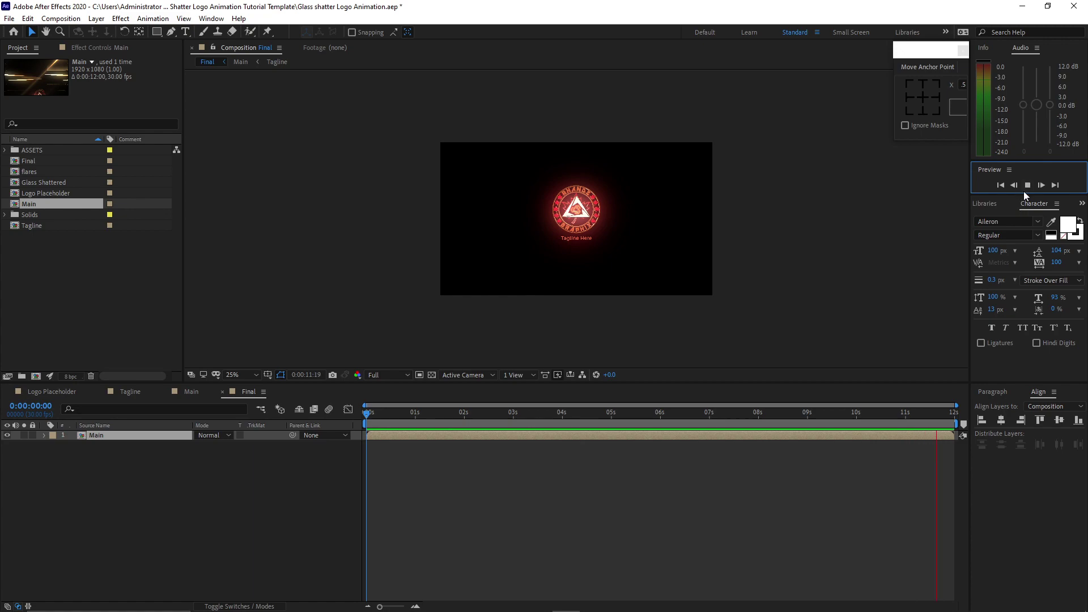
left_click(696, 412)
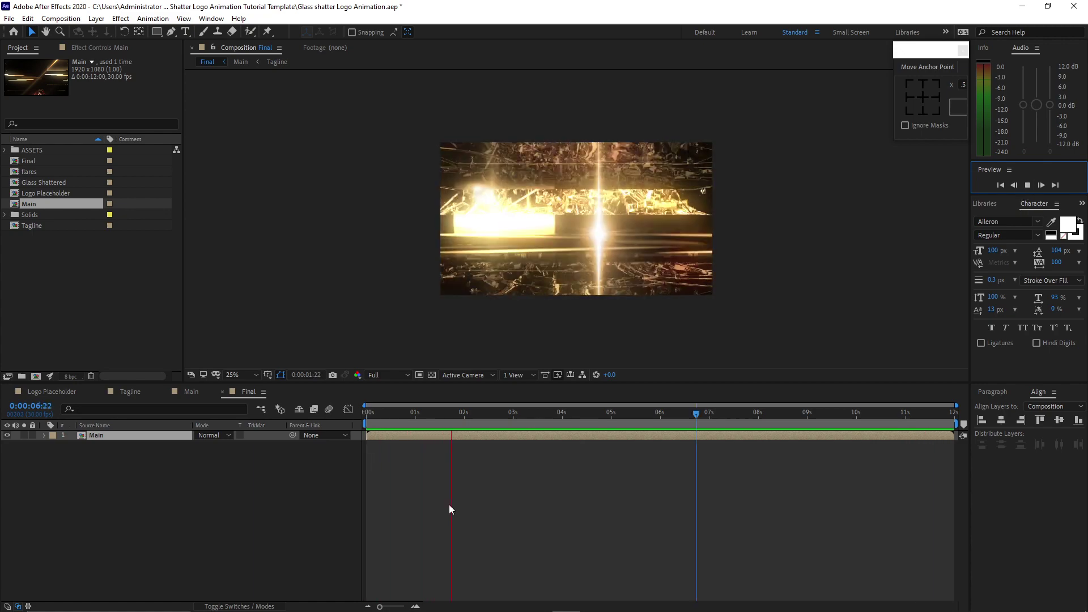